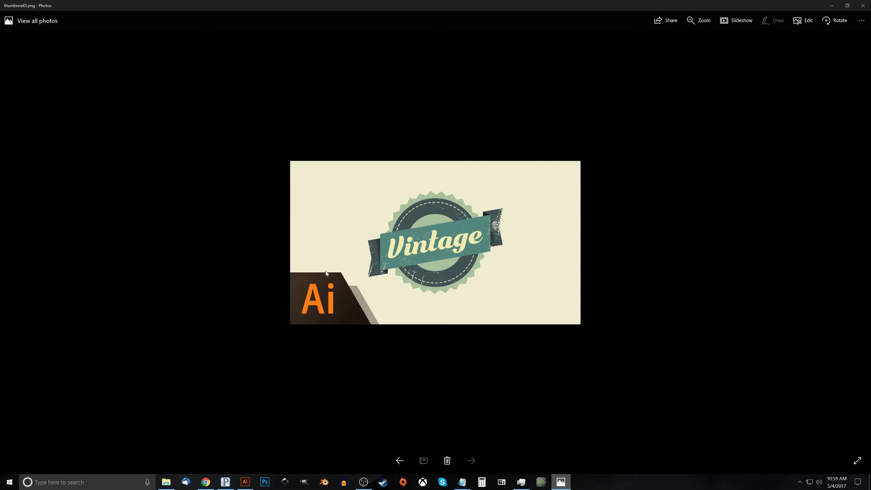
Switch to Illustrator and create a new 1920 x 1080 px document in RGB color mode.
left_click(245, 481)
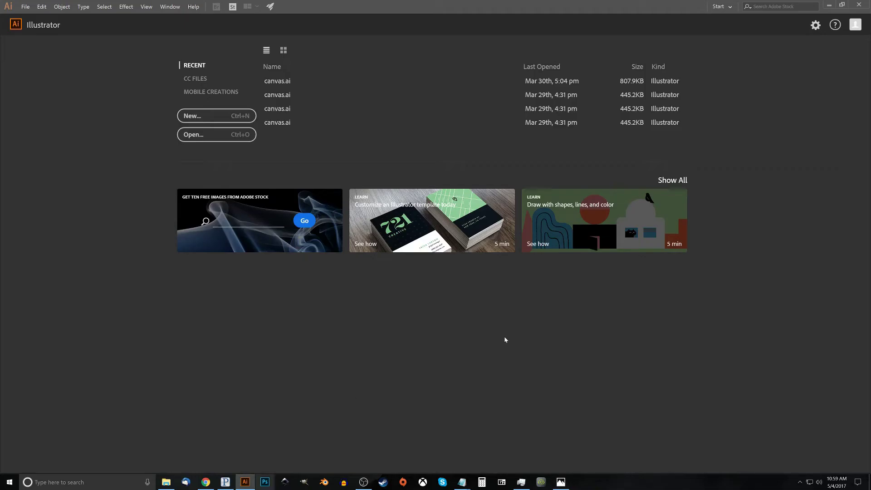
left_click(204, 118)
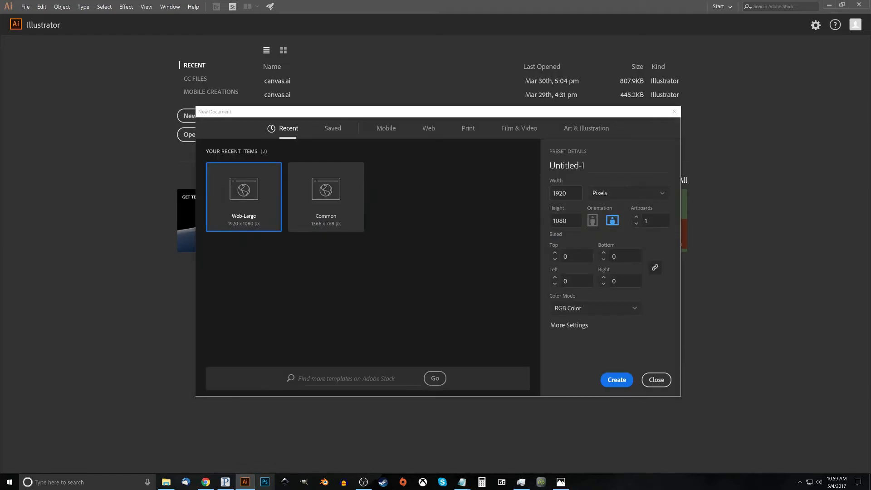
left_click(565, 221)
left_click(613, 381)
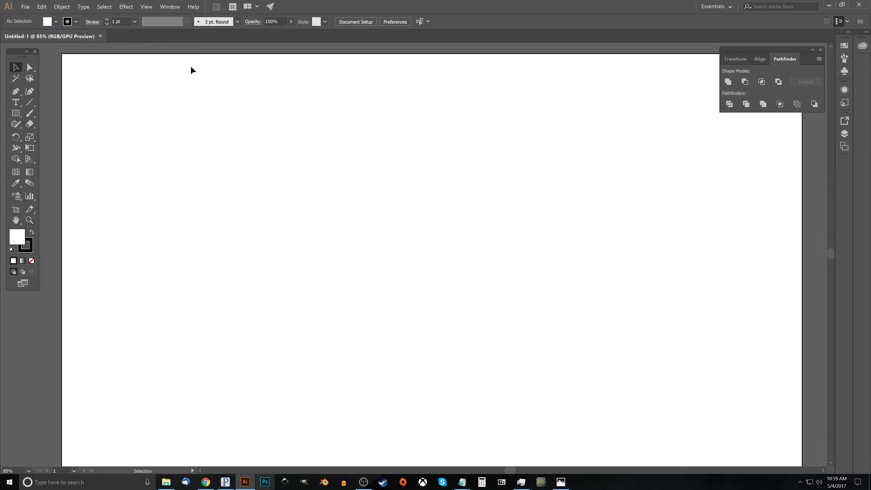
Hide the Pathfinder panel and show it again.
left_click(170, 6)
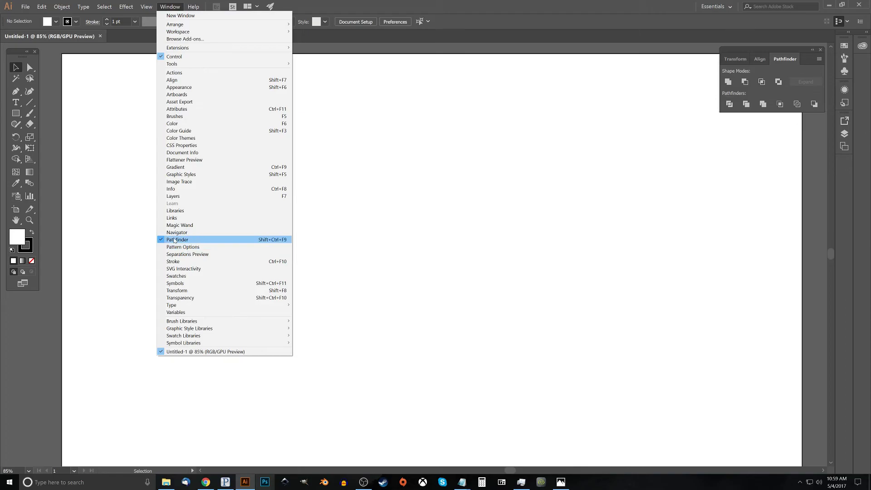
left_click(175, 240)
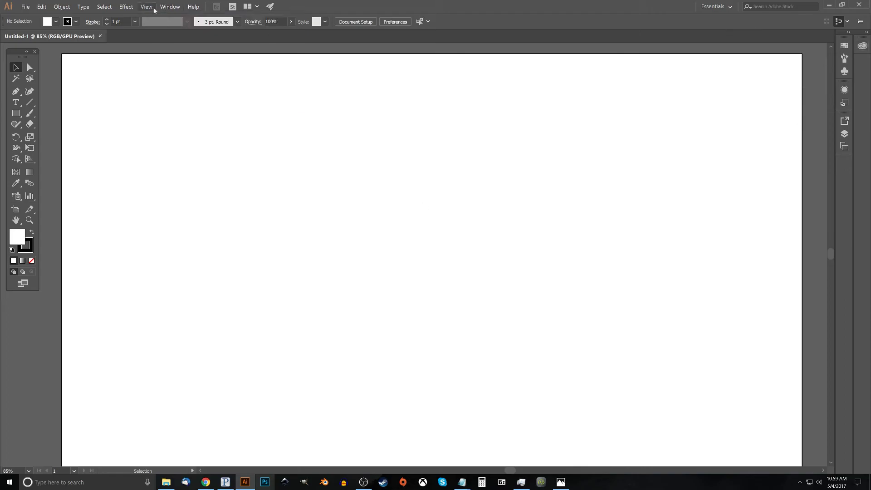
left_click(167, 7)
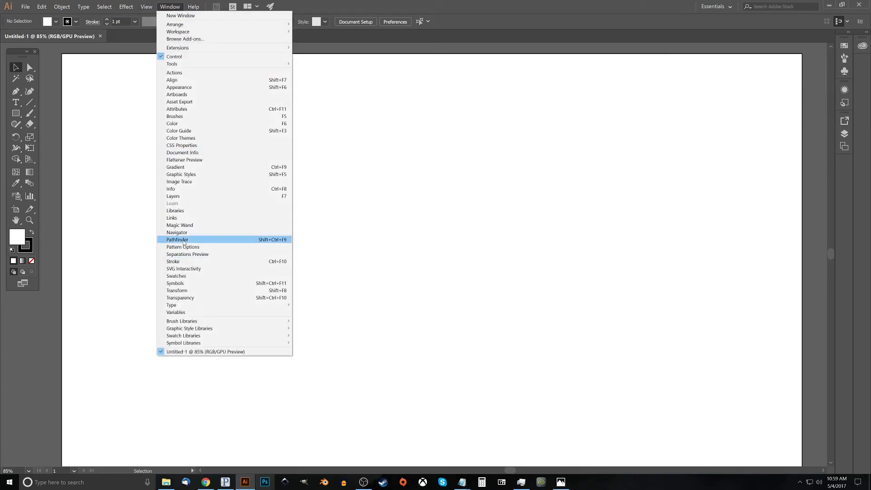
left_click(184, 242)
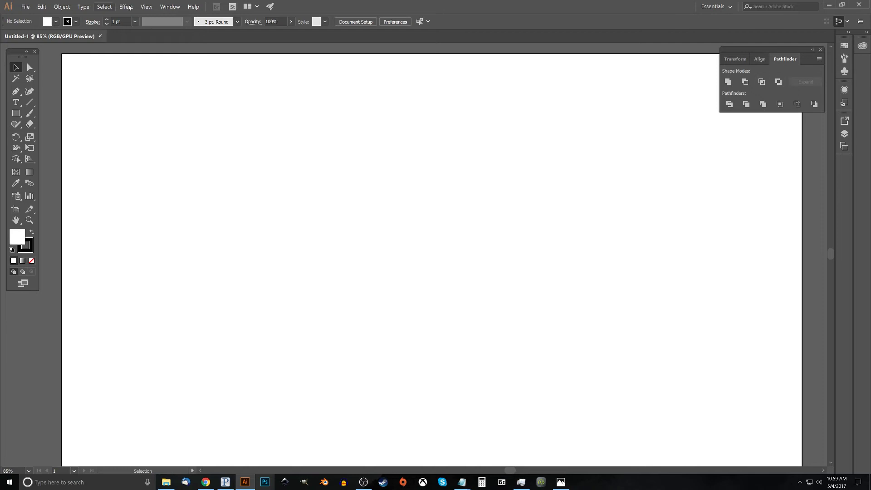
Turn off Snap to Pixel and Snap to Point.
left_click(144, 7)
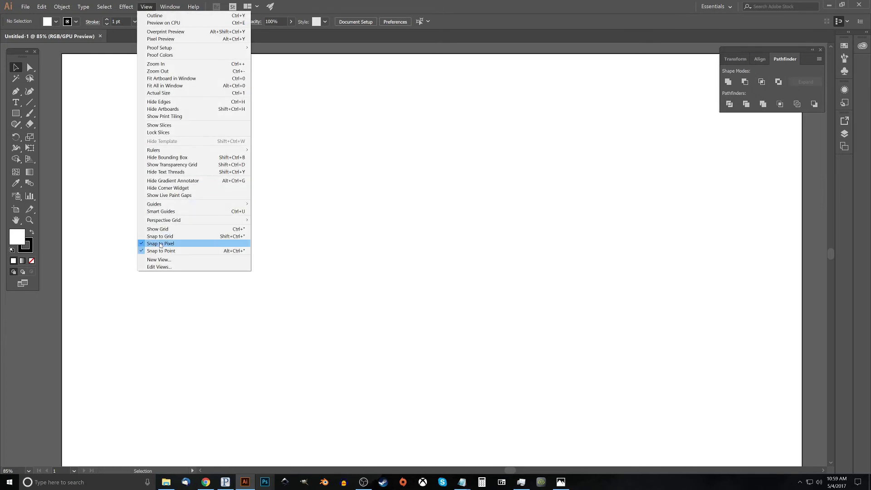
left_click(161, 244)
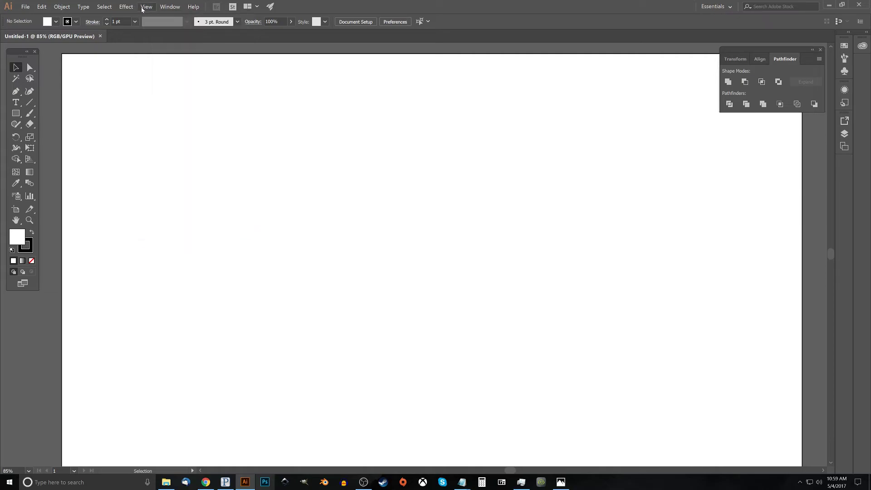
left_click(146, 6)
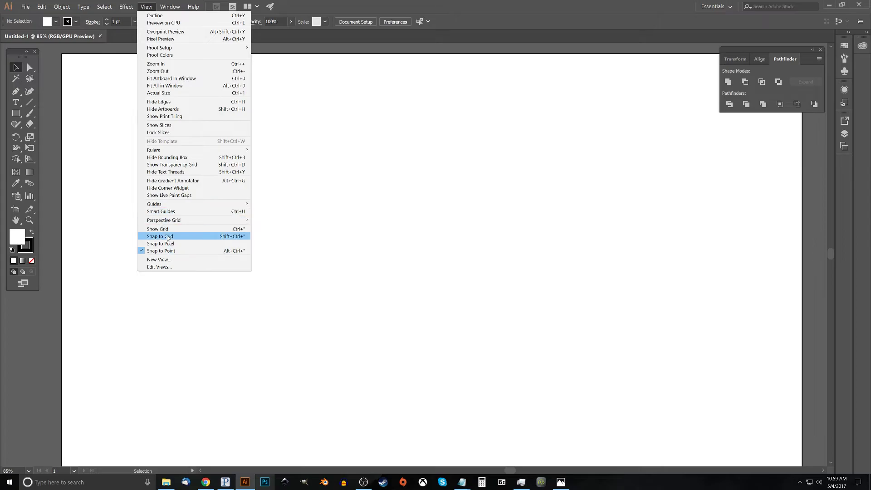
left_click(167, 251)
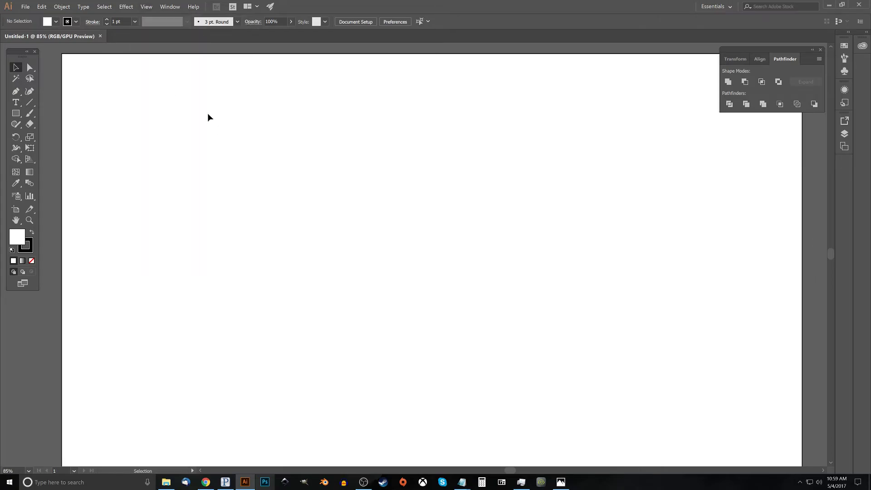
After checking the badge reference in Photos, draw a 22-point star with shallow points on the artboard, about 319 x 316 px.
left_click(560, 481)
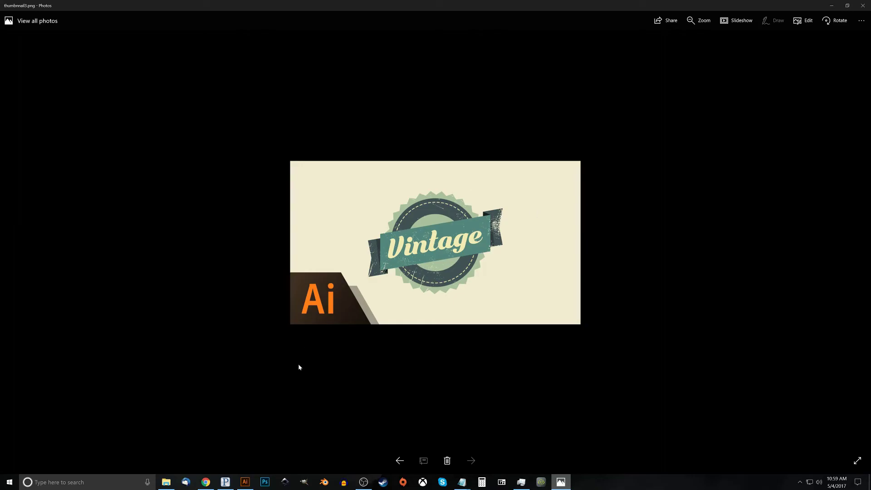
left_click(245, 482)
key("m")
left_click(15, 113)
left_click(15, 113)
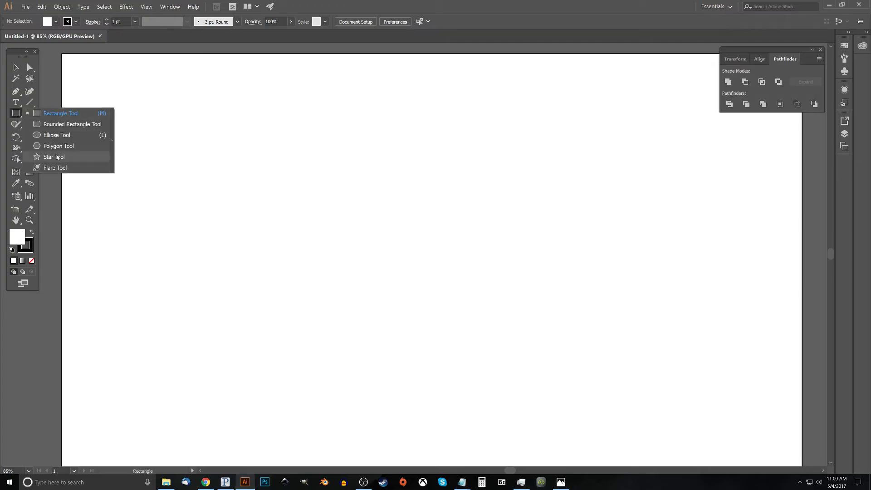
left_click(56, 157)
left_click_drag(329, 191, 379, 253)
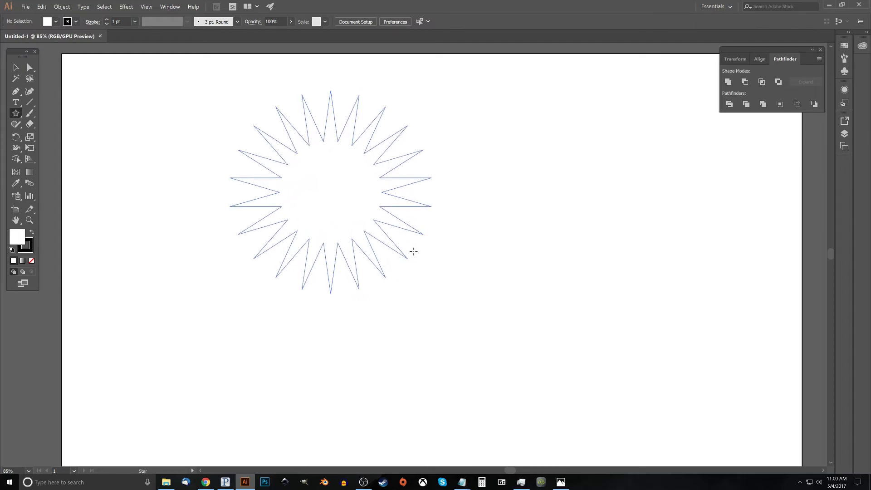
left_click_drag(413, 250, 401, 240)
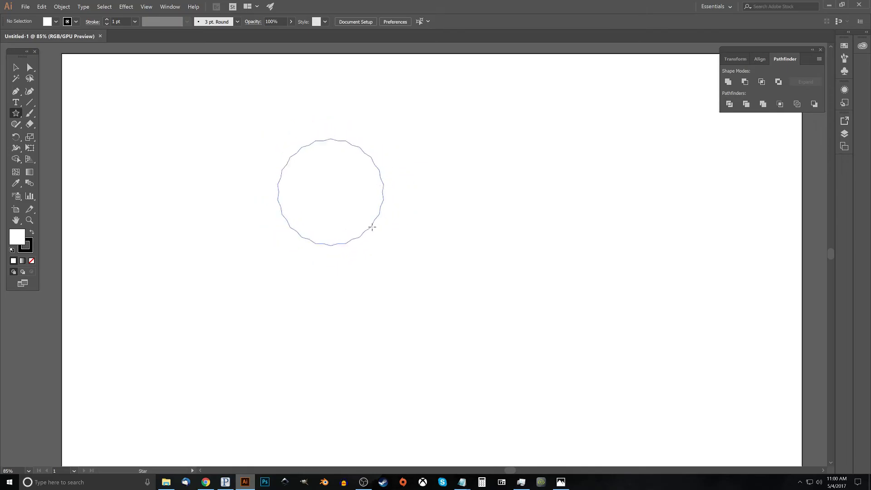
left_click_drag(378, 233, 380, 234)
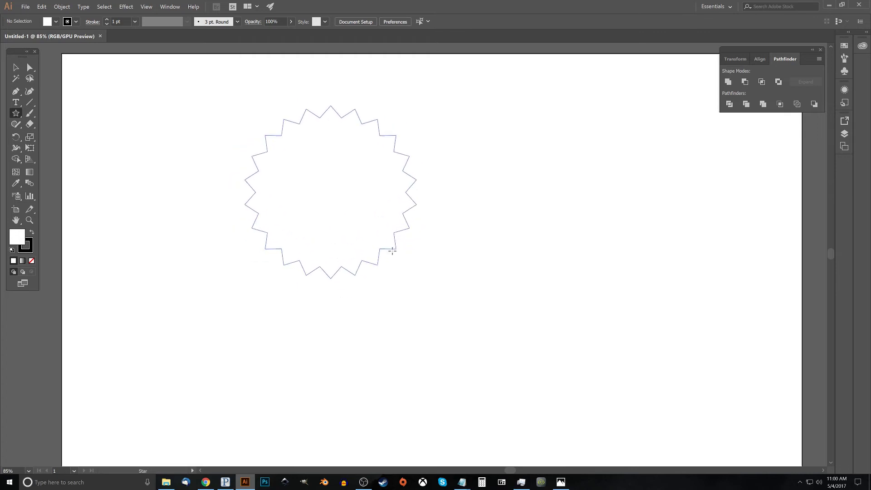
mouse_move(392, 248)
left_mouse_down()
mouse_move(460, 286)
mouse_move(369, 237)
mouse_move(385, 251)
mouse_move(371, 232)
left_mouse_up()
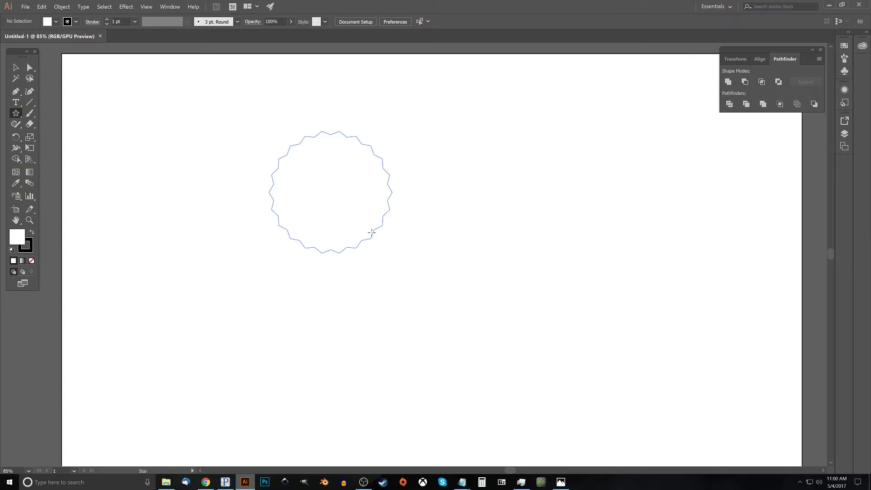
left_click_drag(372, 232, 372, 232)
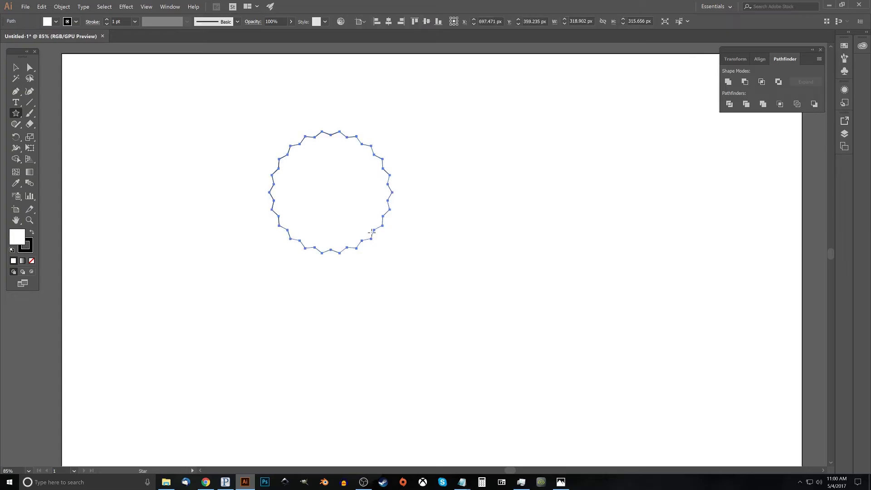
Compare with the reference image, give the star a muted green #b1c191 fill and remove its stroke.
key("alt+Tab")
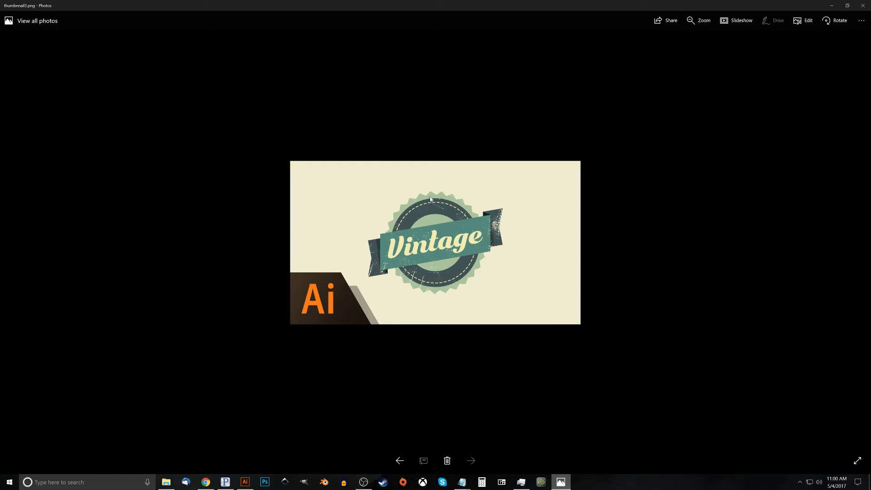
left_click(832, 5)
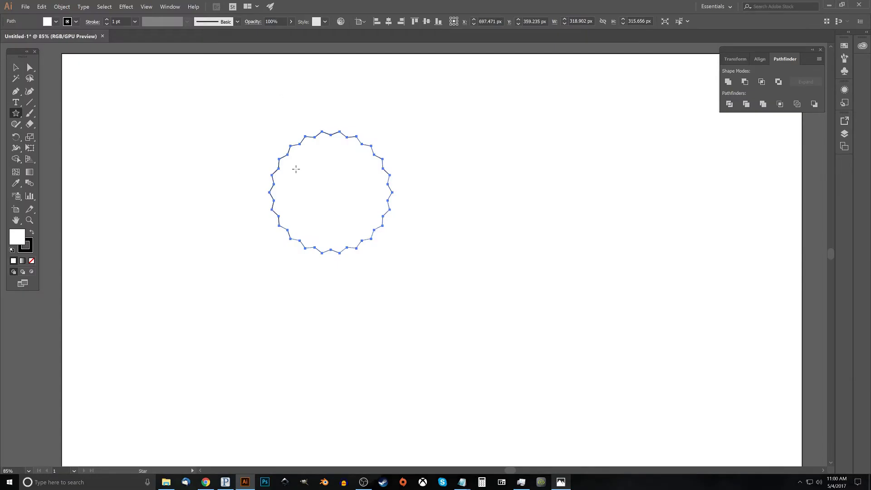
double_click(17, 239)
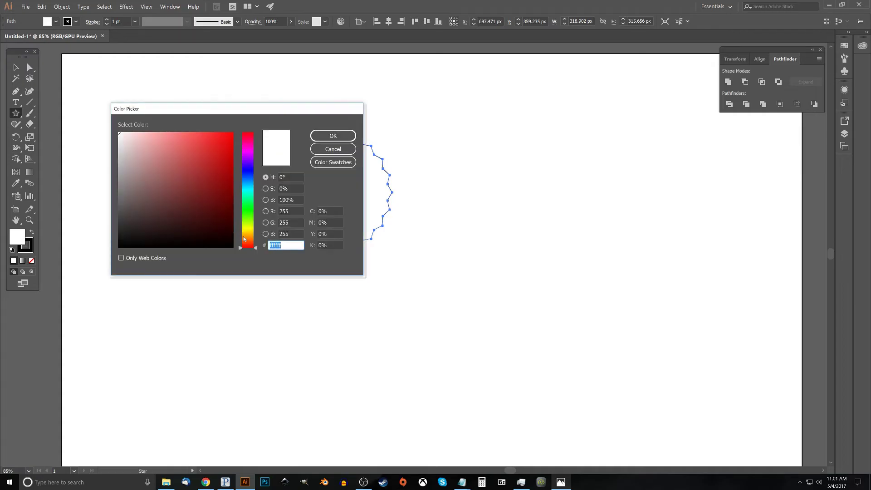
left_click_drag(256, 249, 256, 222)
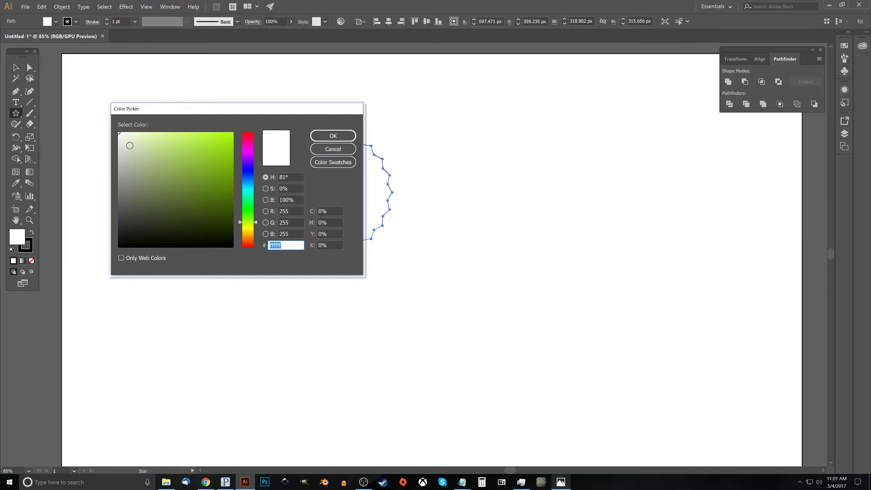
left_click_drag(139, 154, 147, 159)
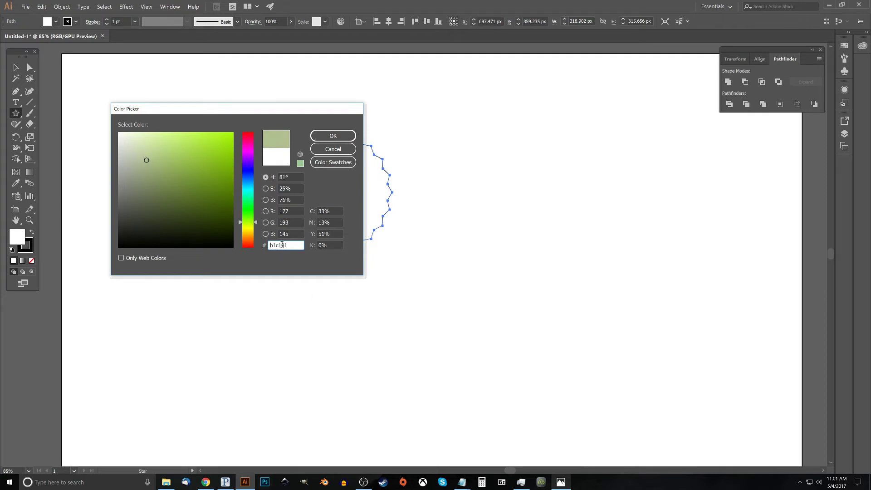
left_click(332, 136)
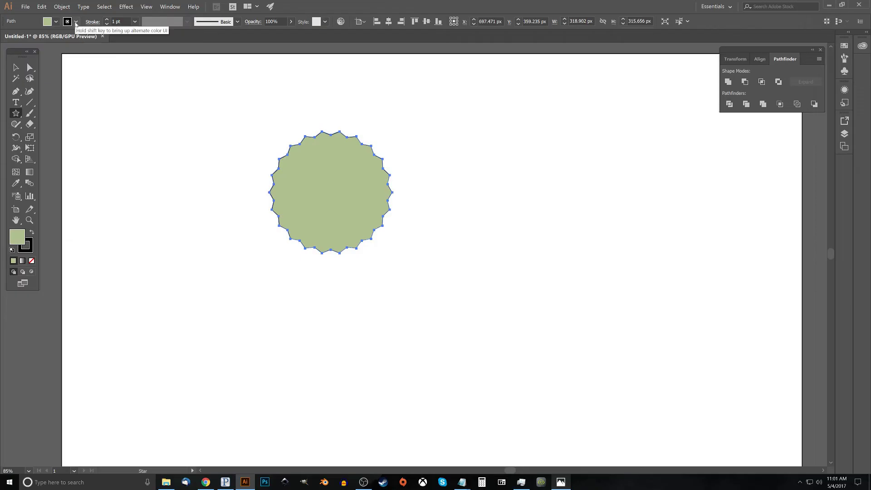
left_click(75, 22)
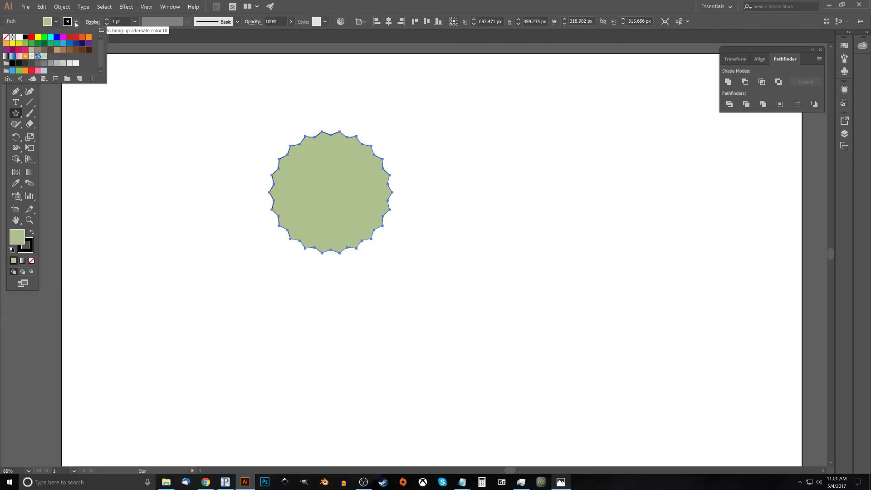
left_click(6, 38)
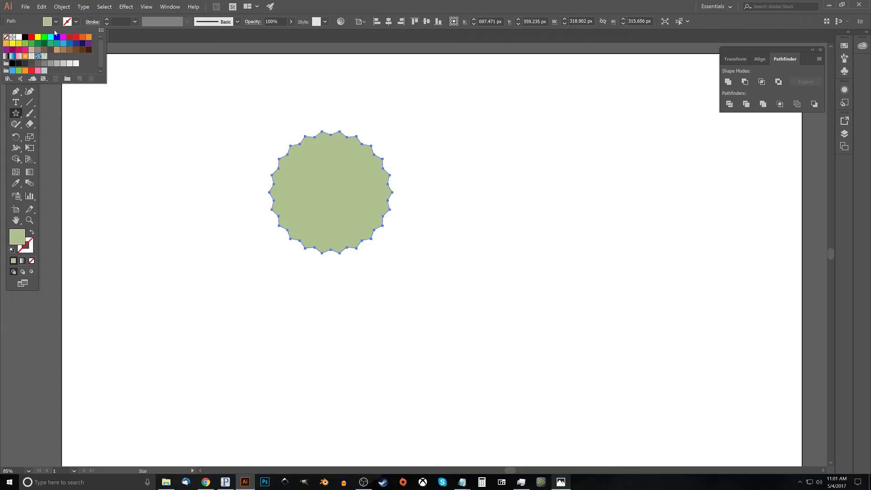
Move the green star toward the middle of the artboard and scale it proportionally to about 399 x 395 px.
left_click(15, 68)
left_click_drag(336, 180, 402, 241)
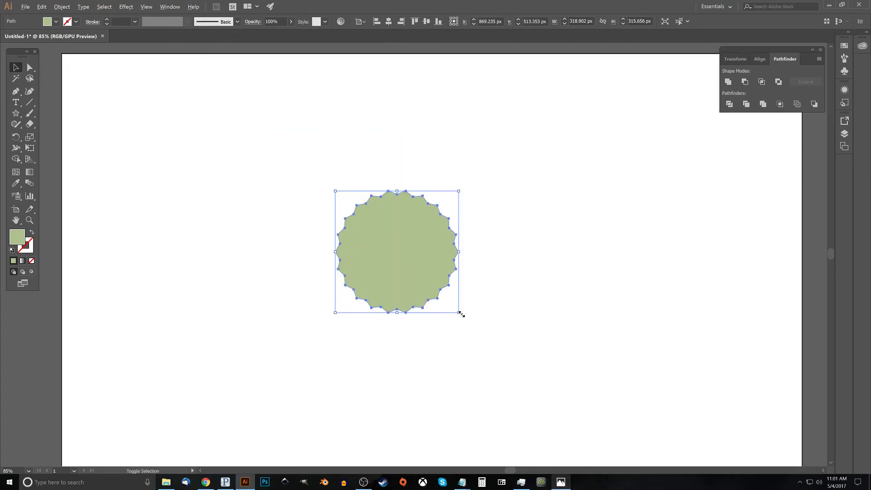
left_click_drag(458, 312, 481, 329)
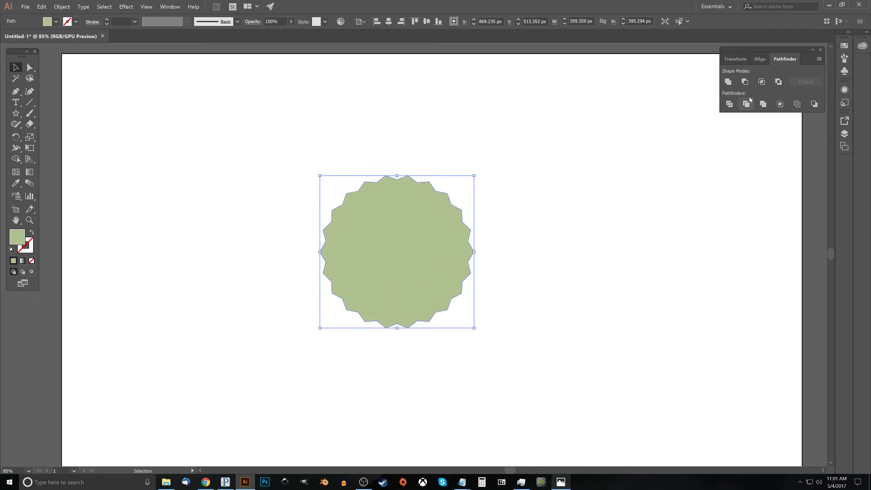
Align the star to the artboard, centering it both horizontally and vertically.
left_click(760, 59)
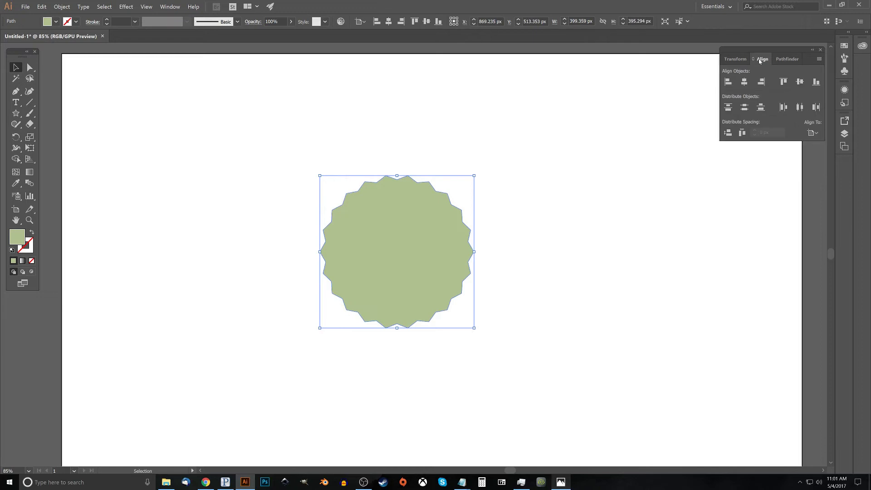
left_click(815, 133)
left_click(834, 163)
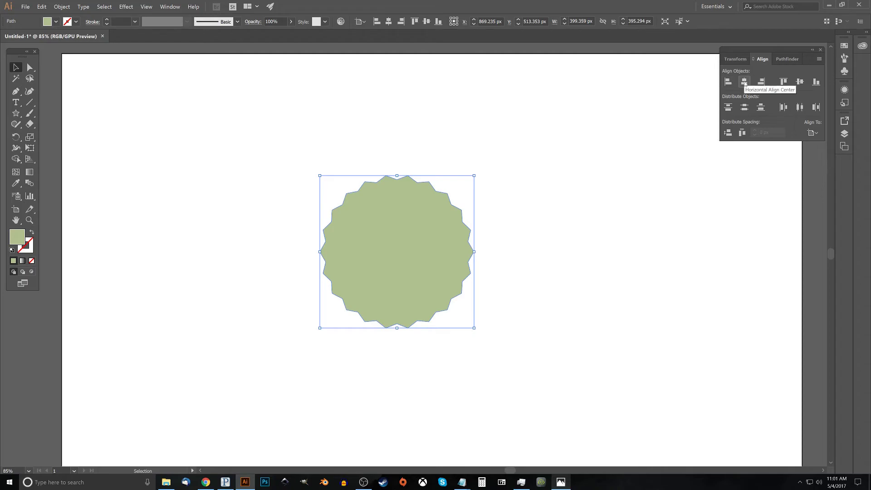
left_click(744, 82)
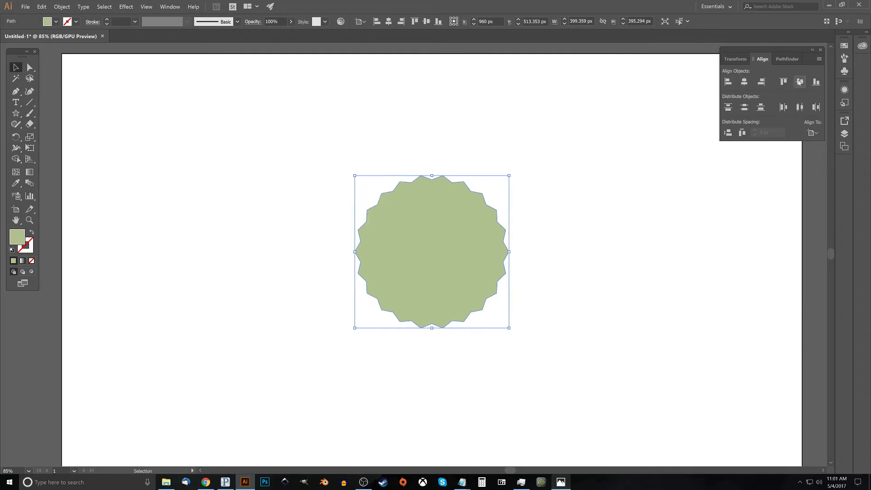
left_click(799, 82)
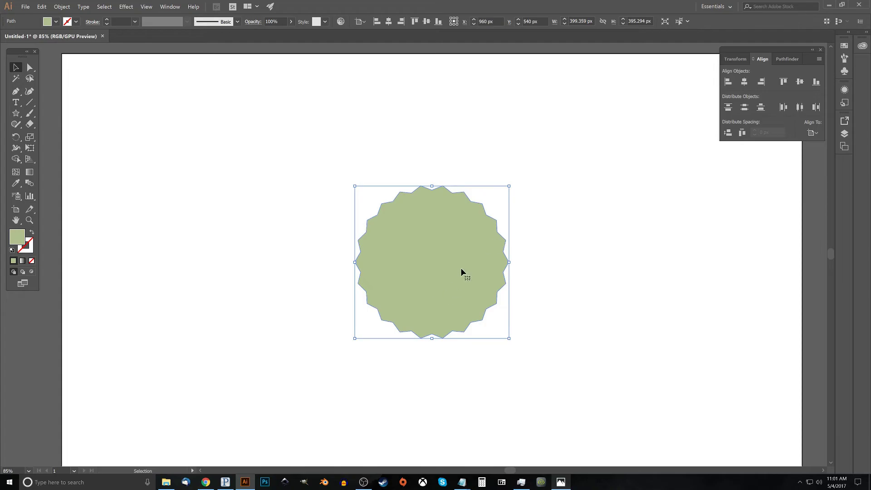
After checking the badge reference in Photos, draw a circle about 294 px wide on the empty artboard area beside the star.
left_click(561, 481)
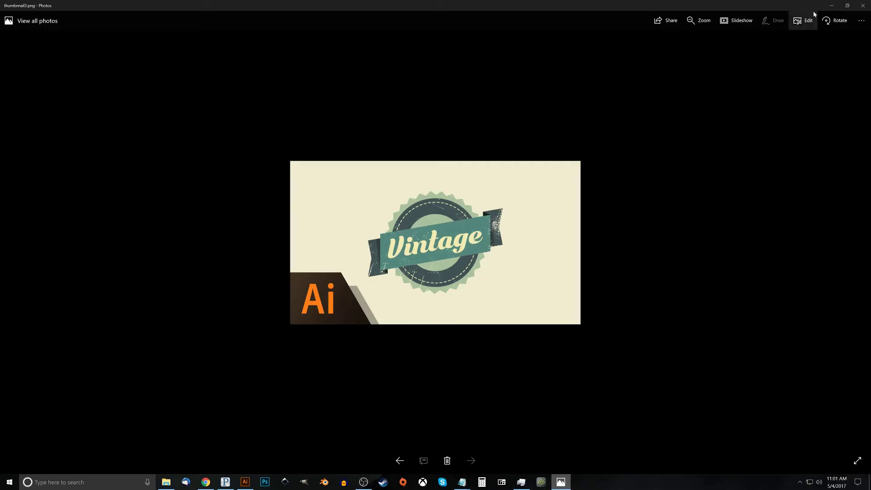
left_click(831, 6)
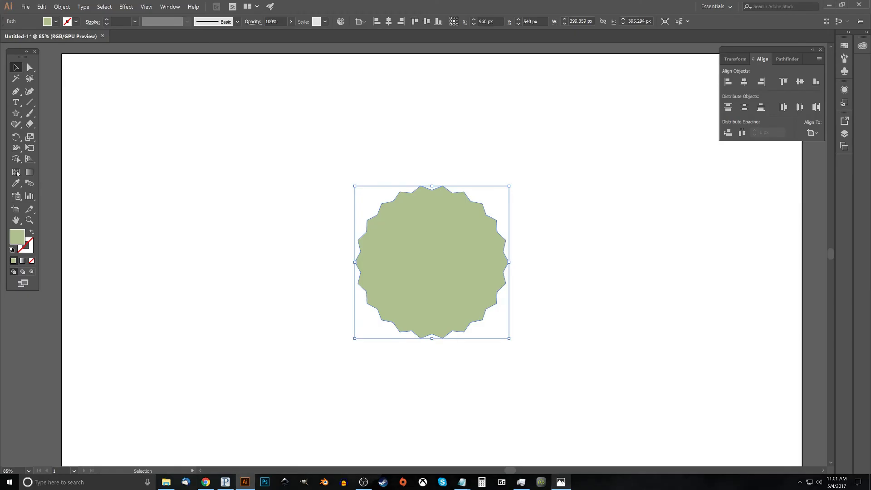
left_click(15, 113)
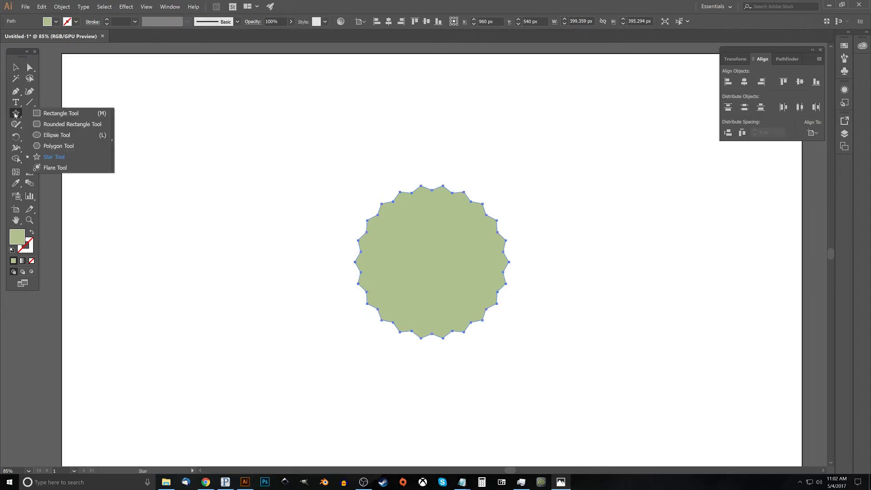
left_click(52, 135)
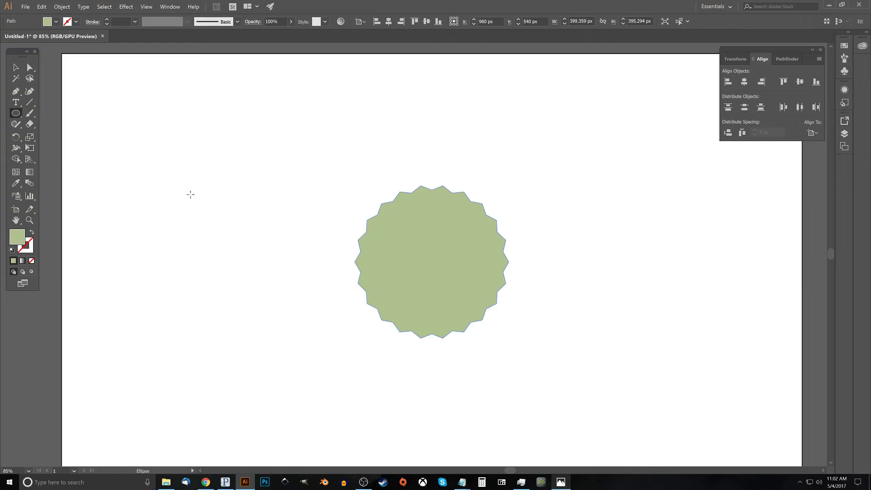
left_click_drag(190, 175, 247, 231)
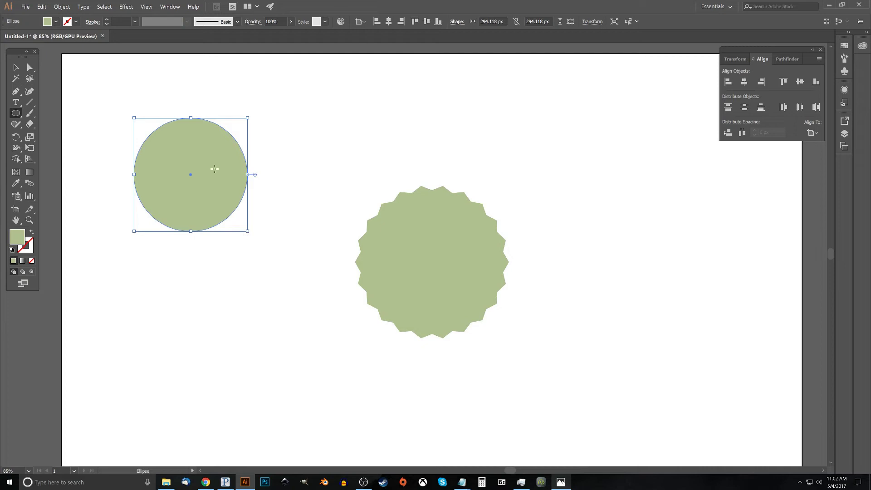
Change the new circle's fill to a dark teal green, #3b6059.
double_click(18, 237)
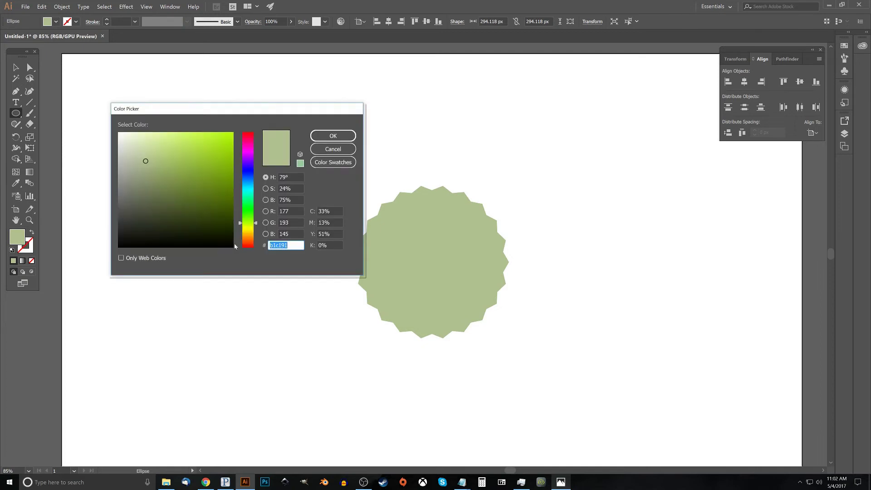
left_click_drag(255, 223, 256, 195)
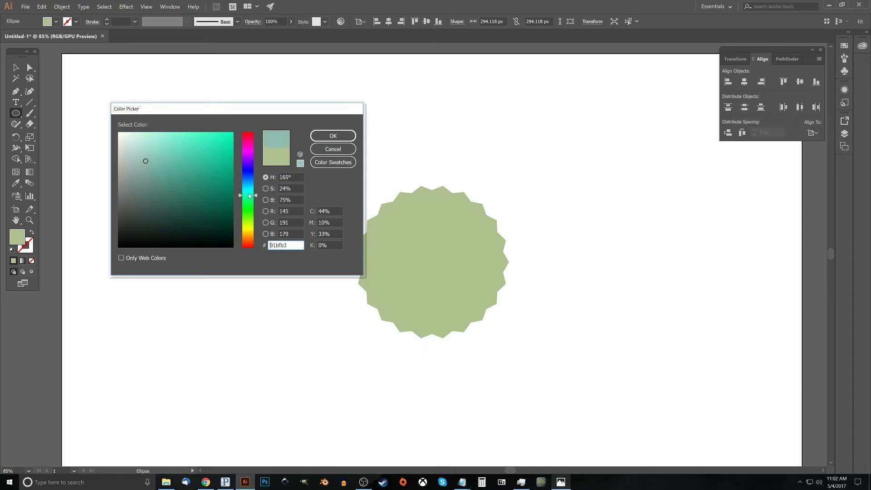
mouse_move(147, 164)
left_mouse_down()
mouse_move(174, 203)
mouse_move(158, 199)
mouse_move(164, 203)
left_mouse_up()
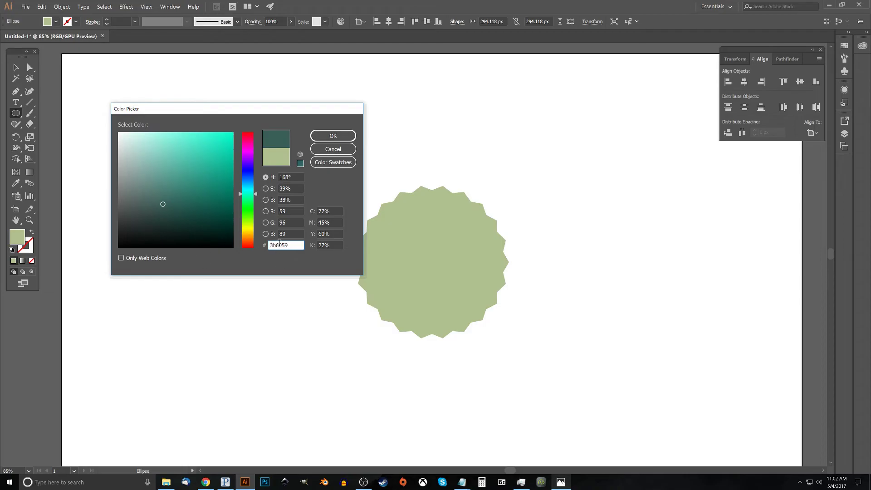
left_click(333, 136)
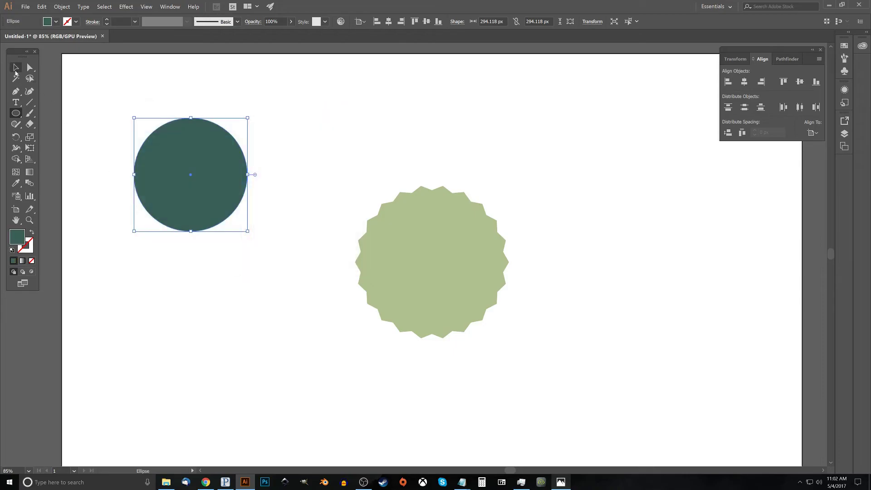
Move the dark teal circle onto the green star and center it horizontally and vertically on the artboard.
left_click(16, 67)
left_click_drag(202, 155, 445, 239)
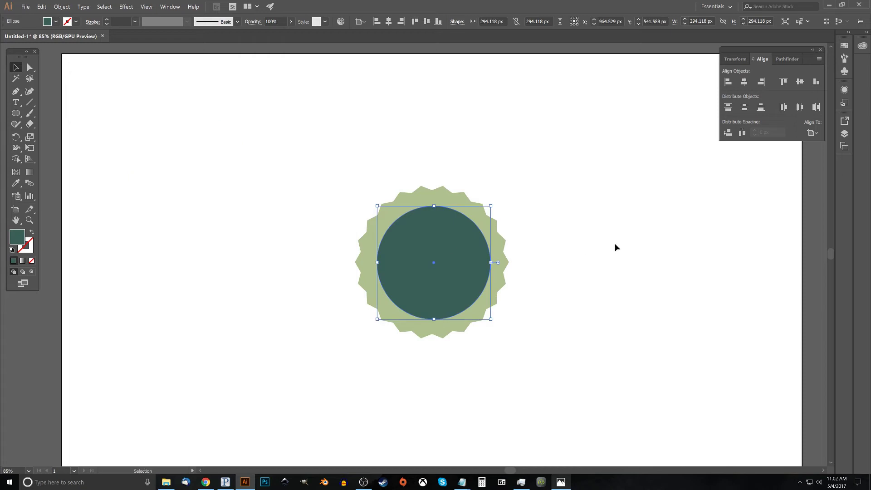
left_click(744, 82)
left_click(800, 82)
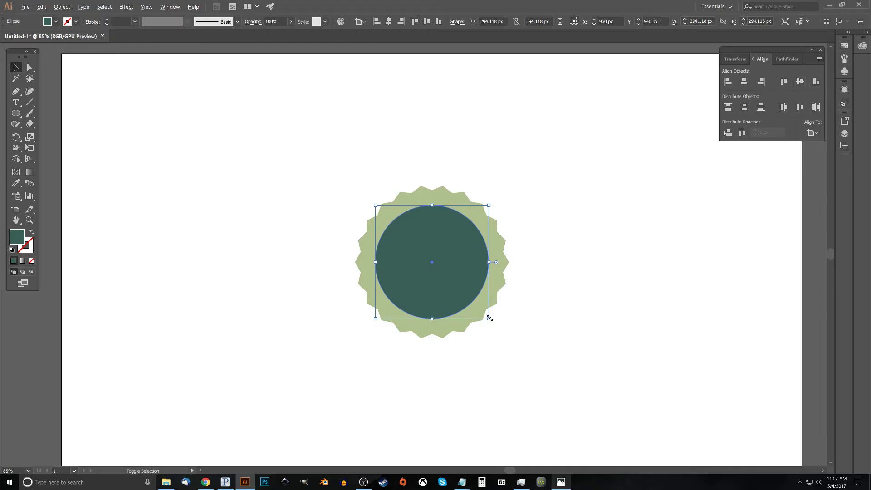
Scale the dark teal circle proportionally from its center to about 346 px, leaving a rim of the serrated star around it.
mouse_move(488, 319)
left_mouse_down()
mouse_move(498, 332)
mouse_move(481, 317)
left_mouse_up()
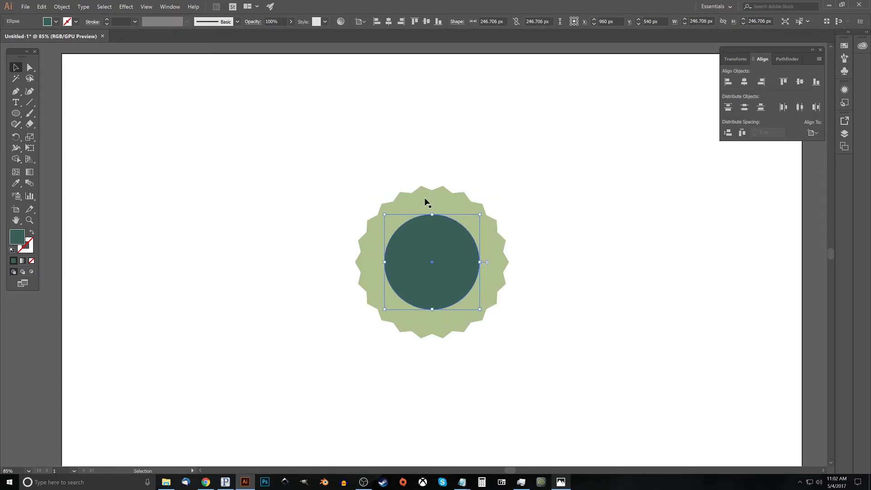
left_click_drag(480, 310, 502, 333)
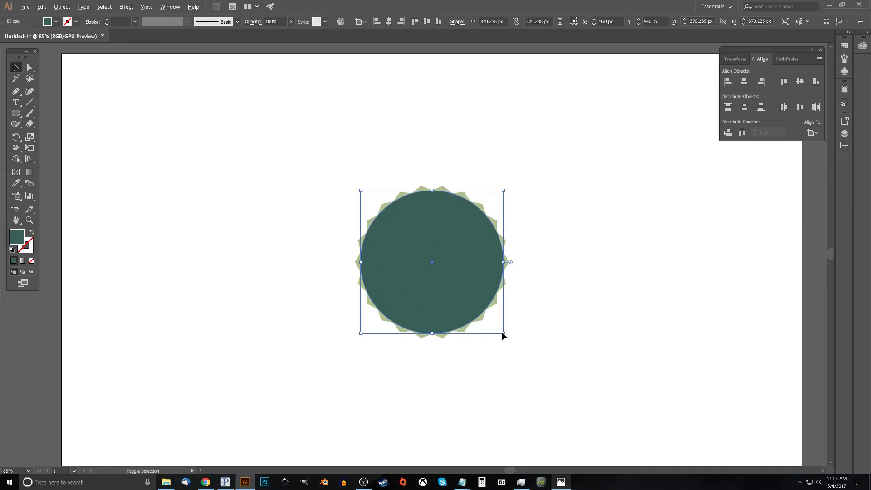
left_click_drag(501, 331, 499, 330)
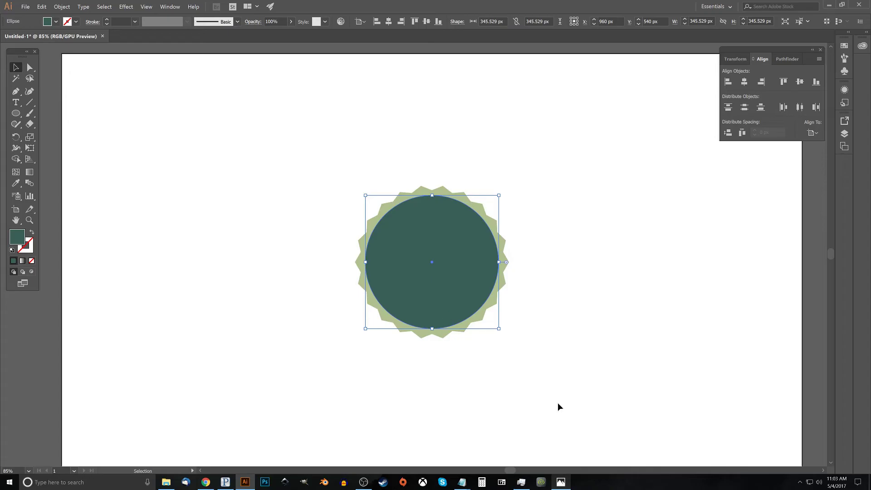
Compare with the reference image in Photos, and draw another circle about 268 px wide on the empty artboard beside the badge.
left_click(560, 482)
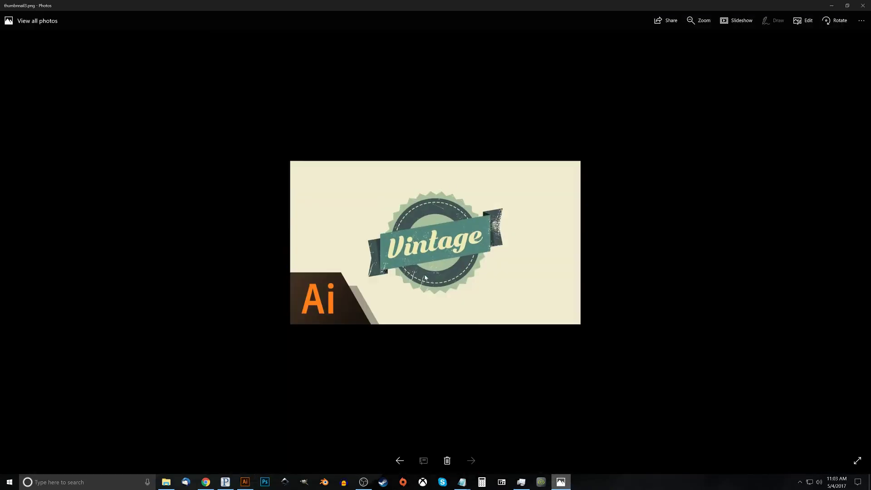
left_click(832, 6)
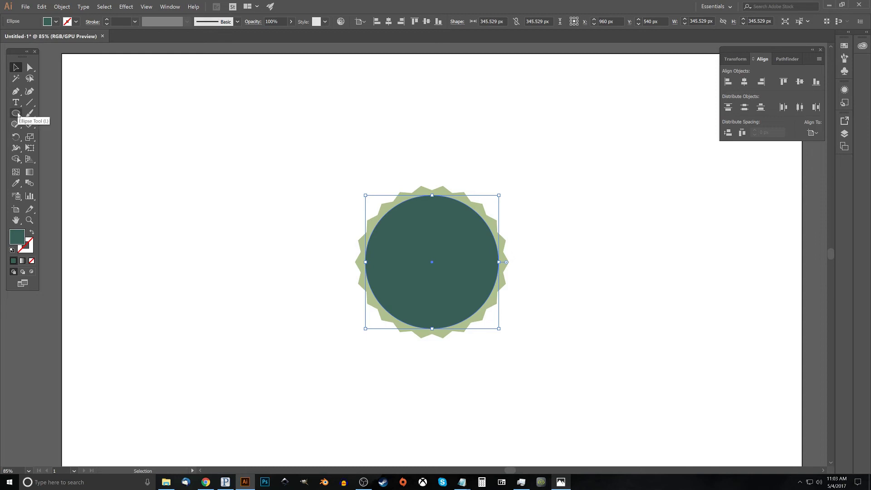
left_click(17, 114)
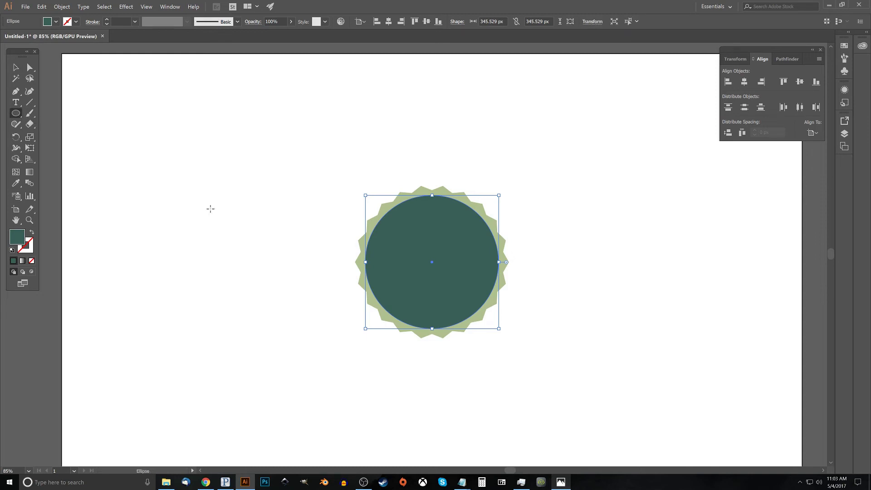
left_click_drag(154, 148, 203, 200)
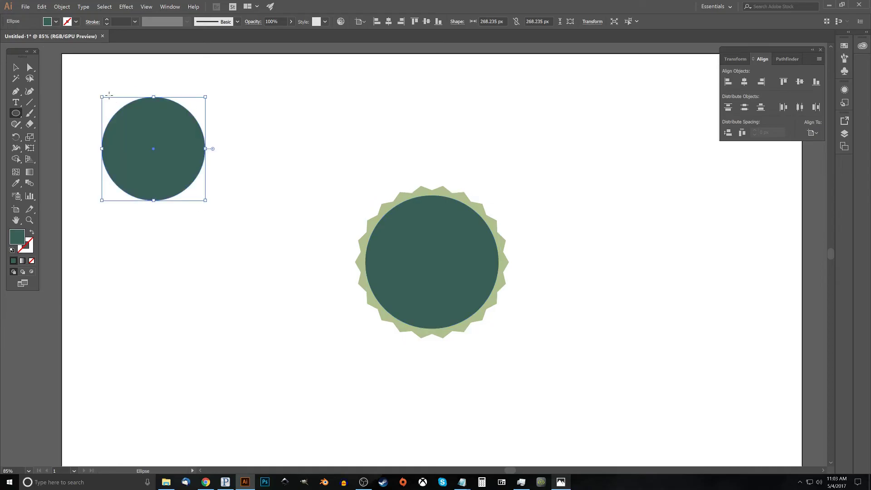
Remove the second circle's fill and give it a red 4 pt stroke.
left_click(55, 21)
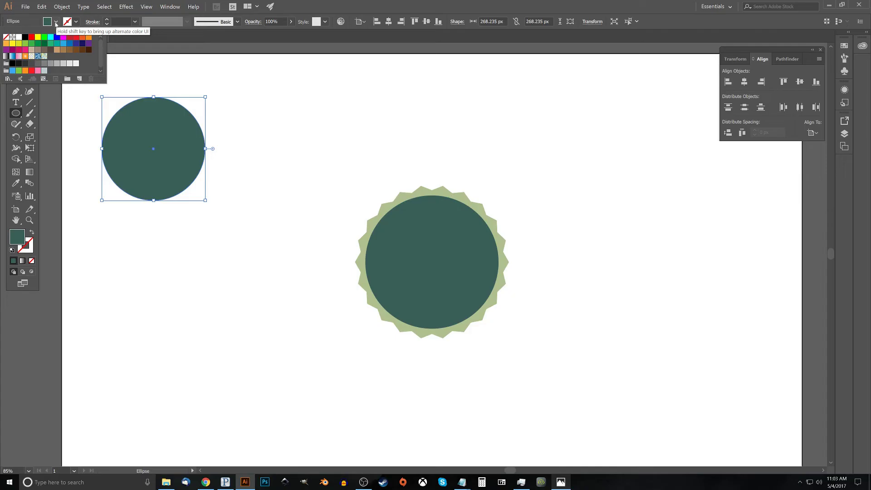
left_click(6, 37)
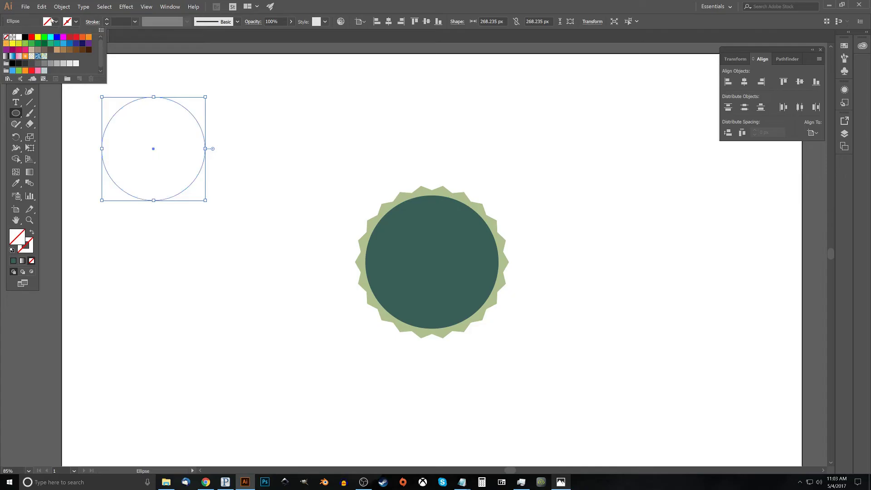
left_click(76, 21)
left_click(76, 21)
left_click(32, 38)
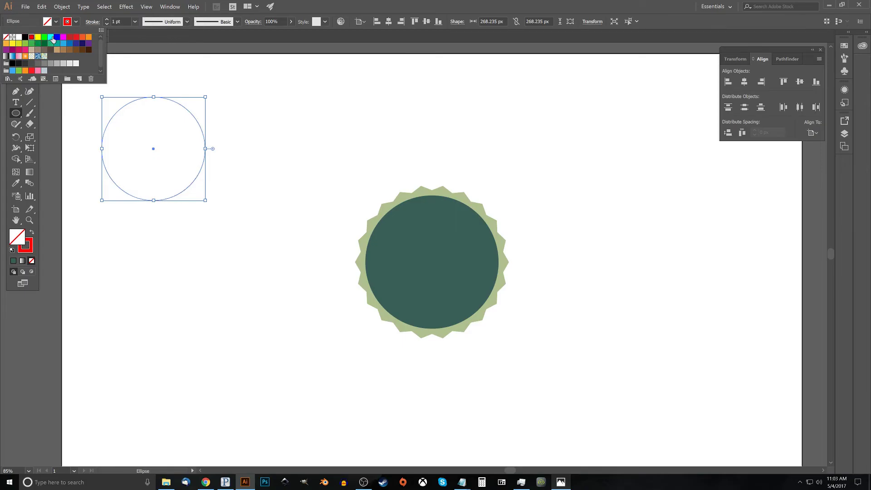
left_click(108, 20)
left_click(108, 21)
left_click(107, 21)
left_click(108, 20)
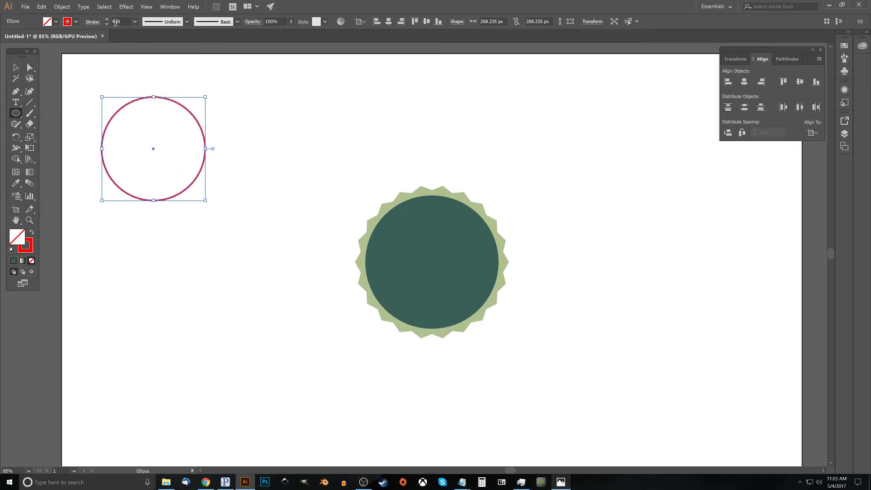
Make the red circle's stroke a dashed line with projecting caps and a dash length of 9 pt.
left_click(90, 23)
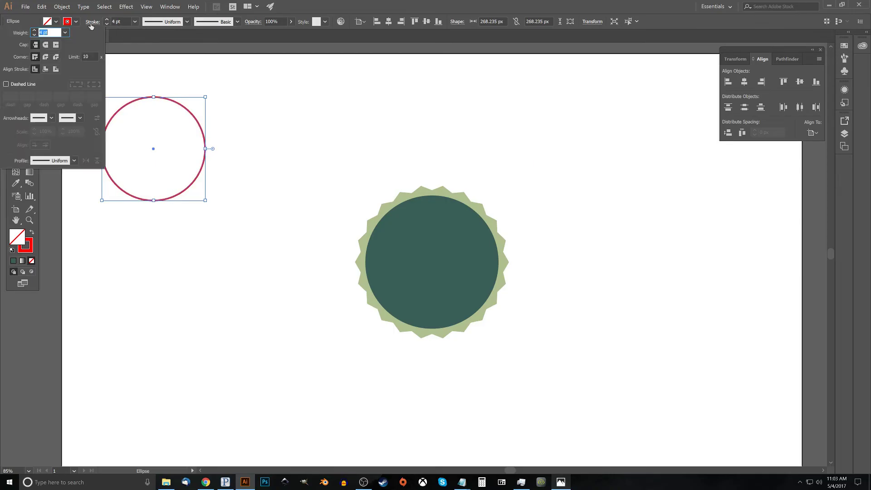
left_click(19, 86)
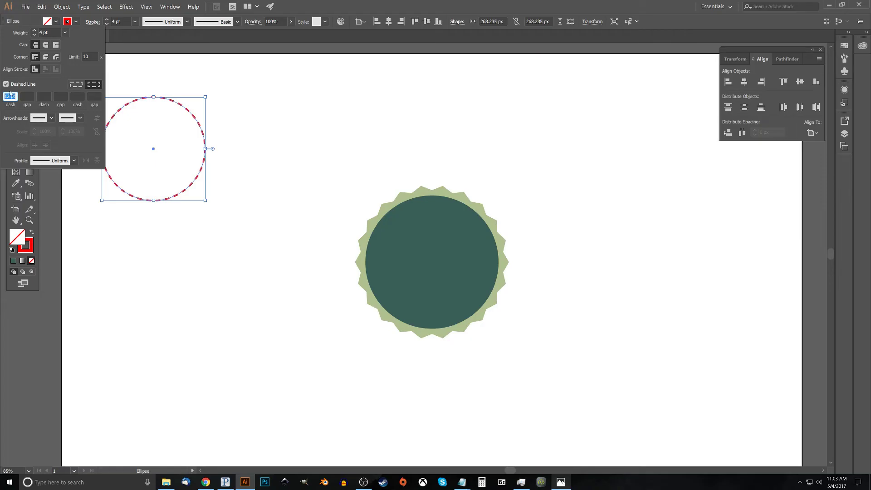
type("7")
key("Tab")
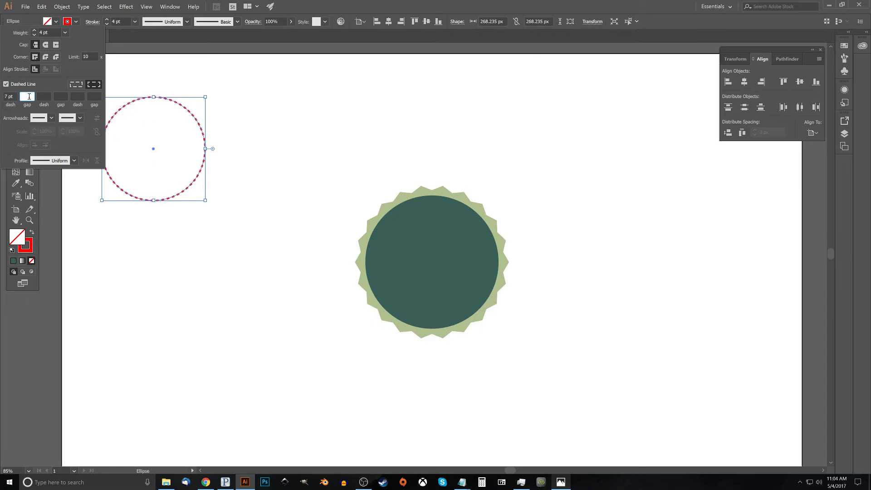
left_click(55, 45)
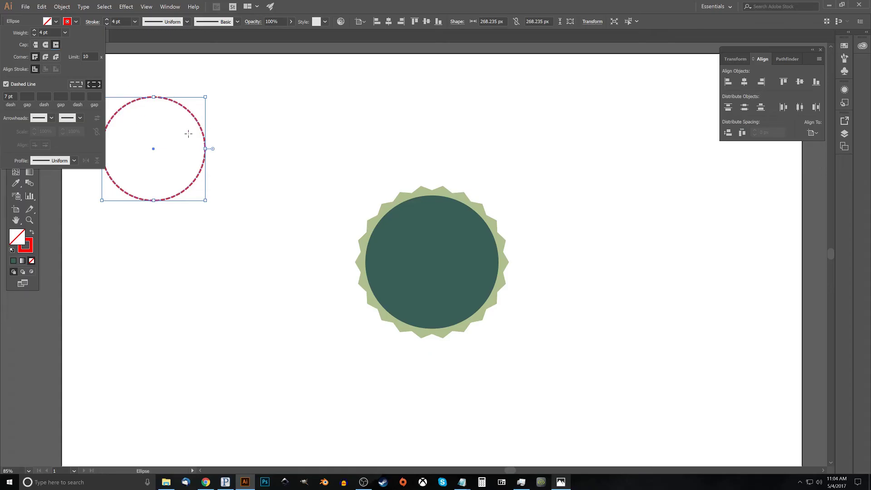
left_click_drag(17, 97, 1, 93)
type("9")
left_click(27, 96)
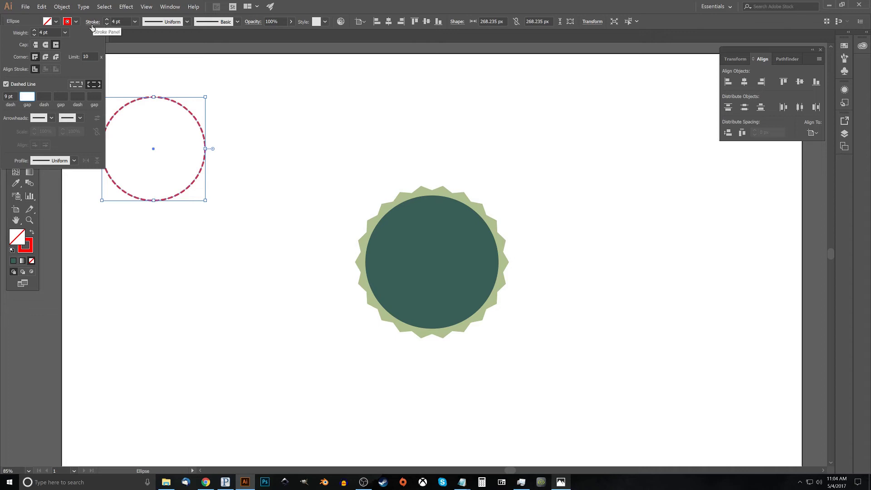
Center the dashed red circle on the artboard over the badge and enlarge it from its center to about 313 px wide.
key("v")
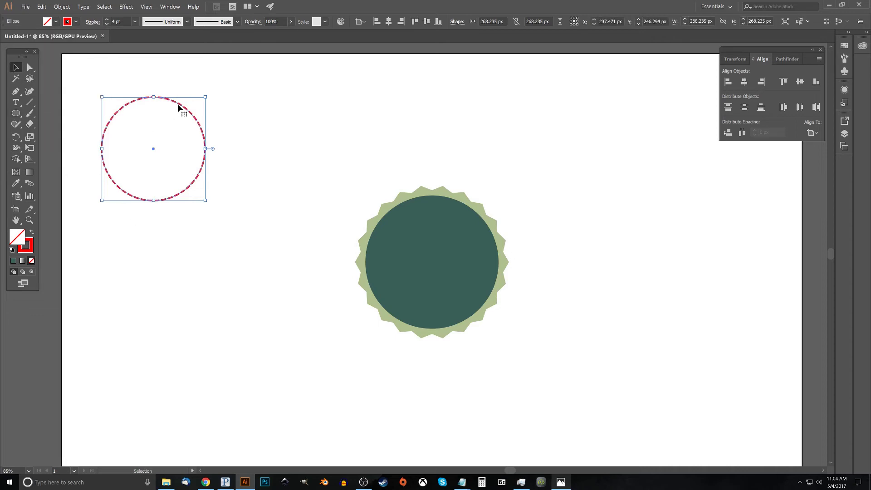
left_click_drag(180, 106, 459, 219)
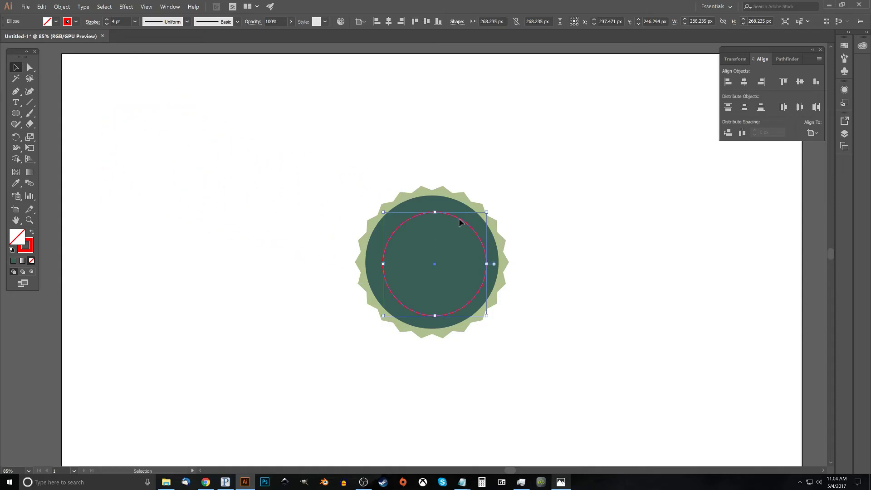
left_click(743, 82)
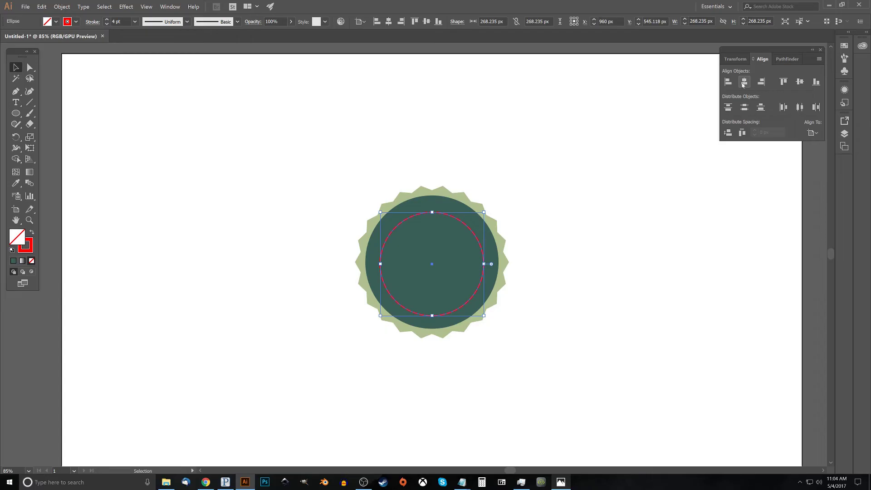
left_click(799, 82)
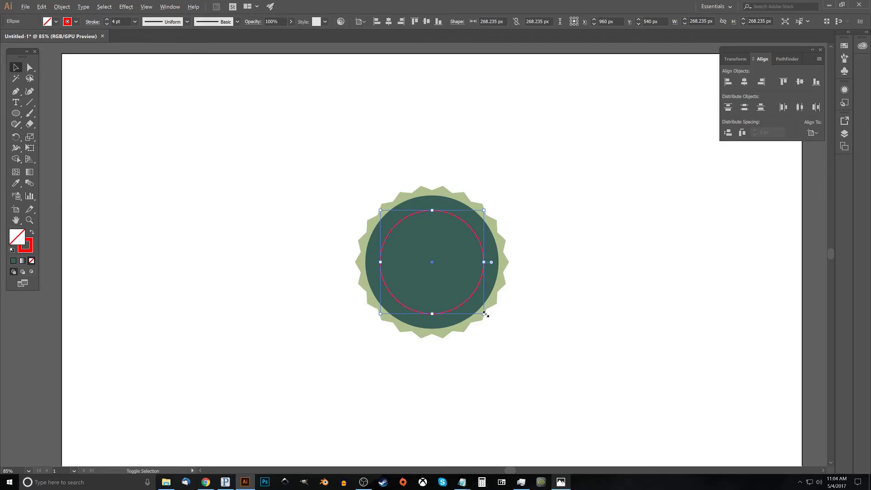
mouse_move(485, 314)
left_mouse_down()
mouse_move(495, 329)
mouse_move(492, 322)
left_mouse_up()
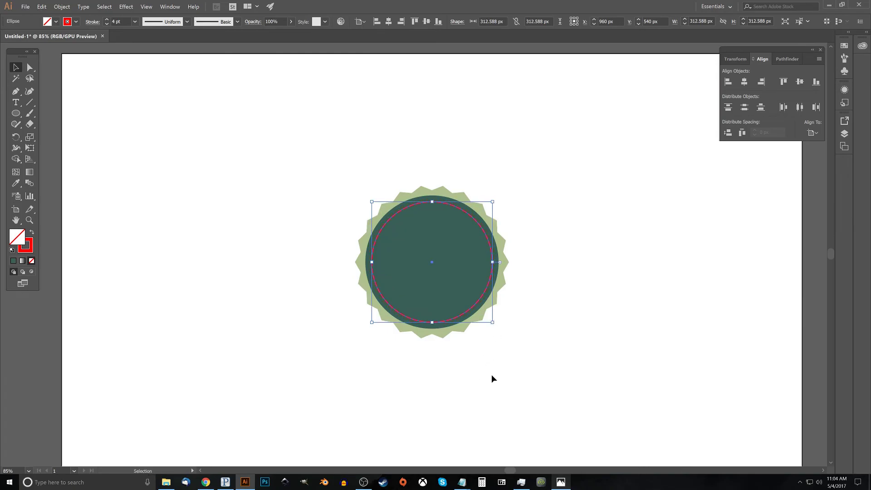
Convert the dashed red circle's stroke into filled shapes with Outline Stroke.
left_click(62, 6)
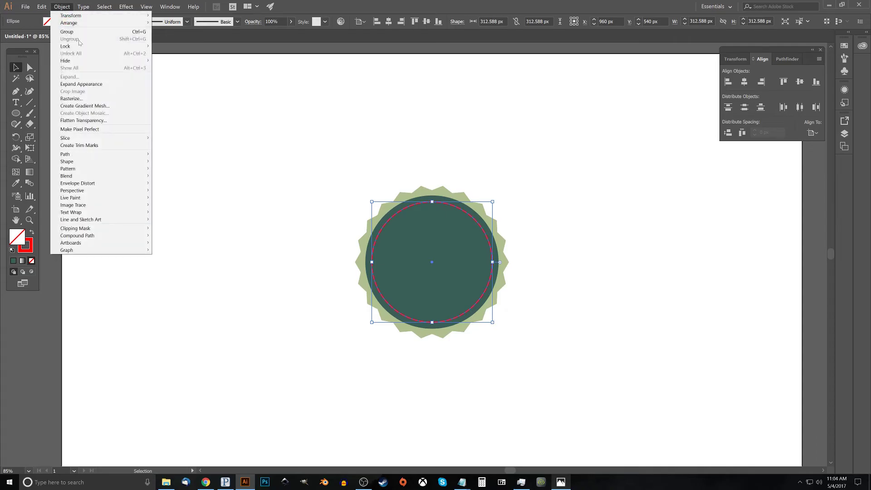
mouse_move(99, 154)
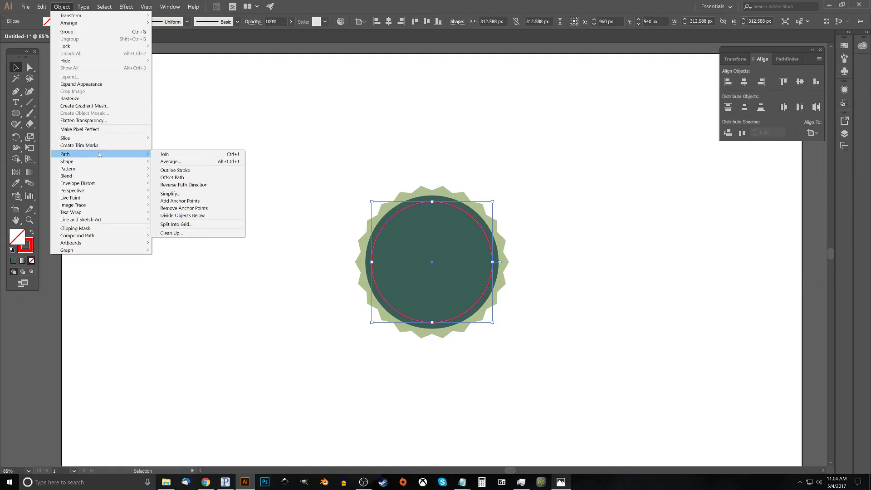
left_click(181, 171)
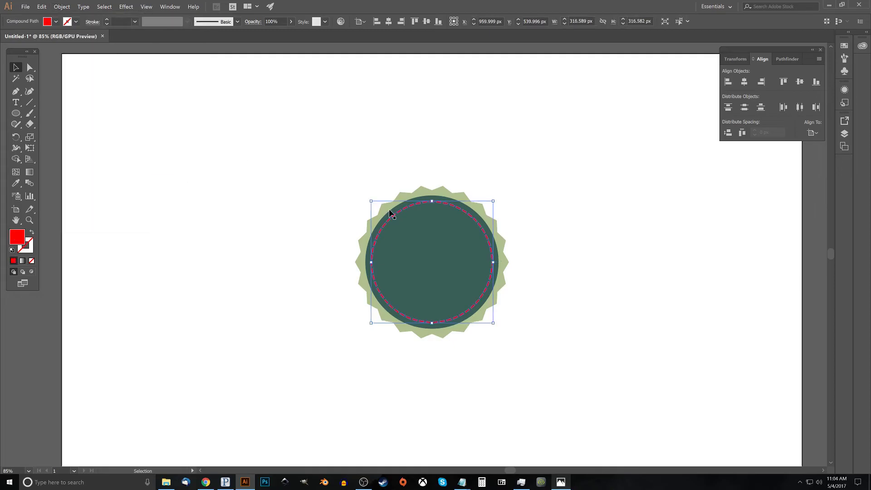
Fill the dashed stitch ring with white.
left_click(54, 23)
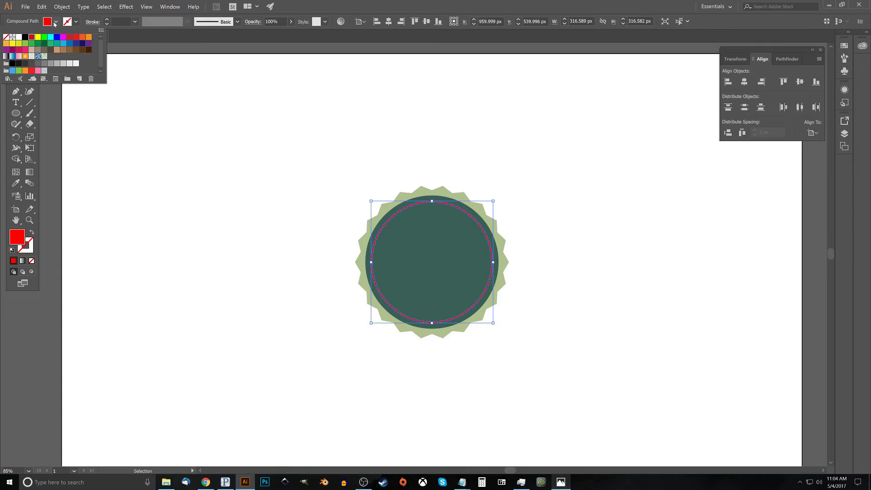
left_click(20, 39)
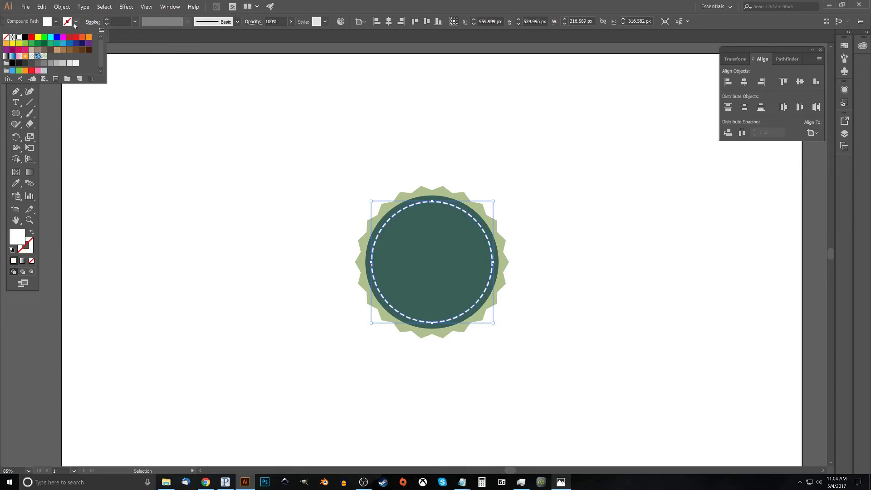
left_click(56, 23)
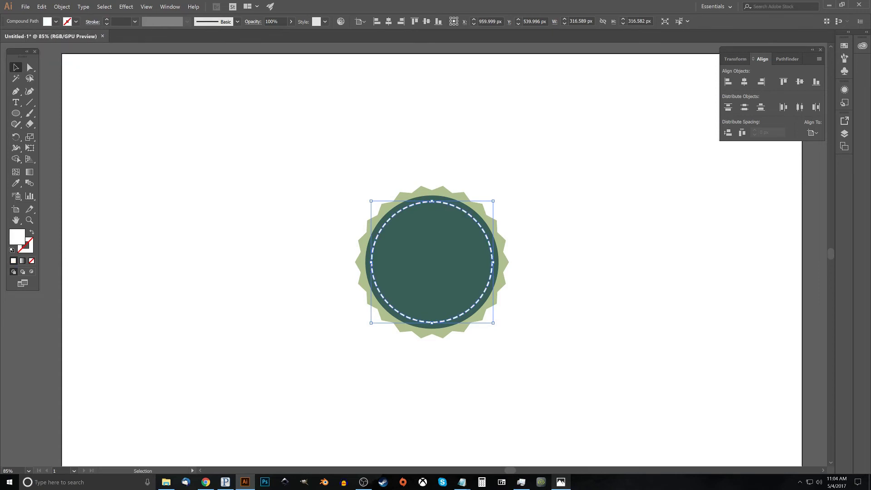
Check the reference image, place a duplicate of the dark teal circle beside the badge, and shrink it from its center to about 254 px wide.
left_click(561, 481)
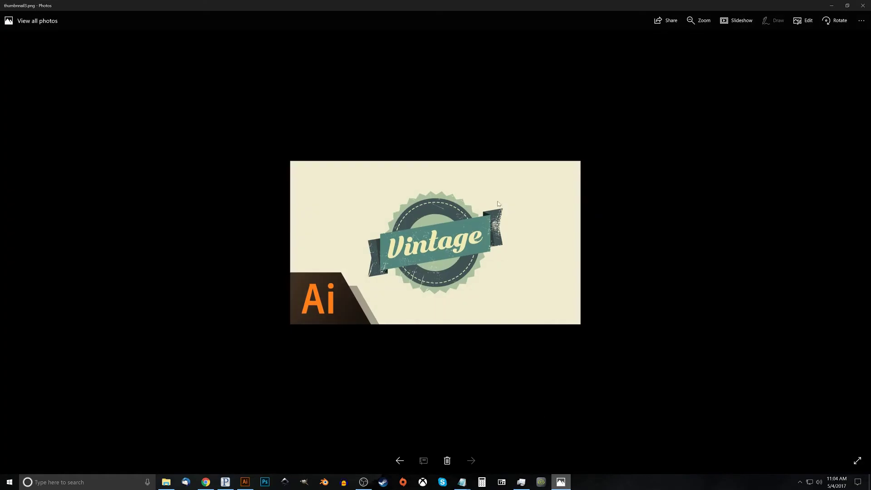
left_click(832, 4)
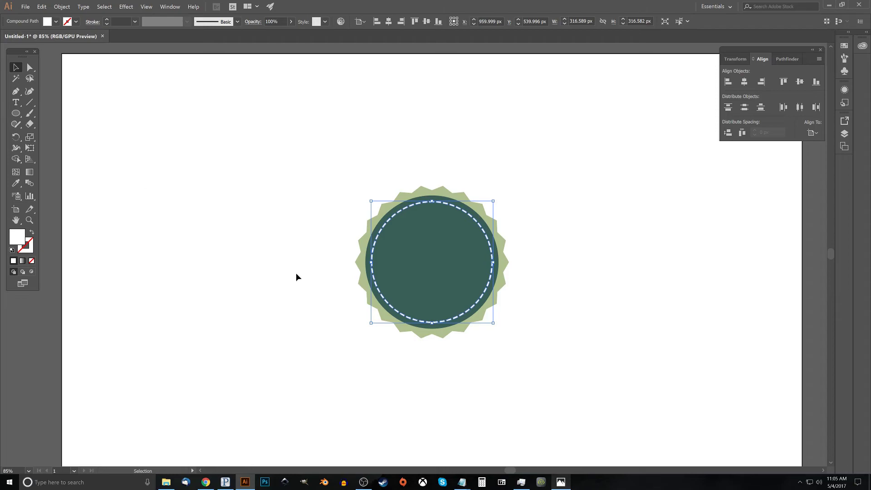
left_click(428, 229)
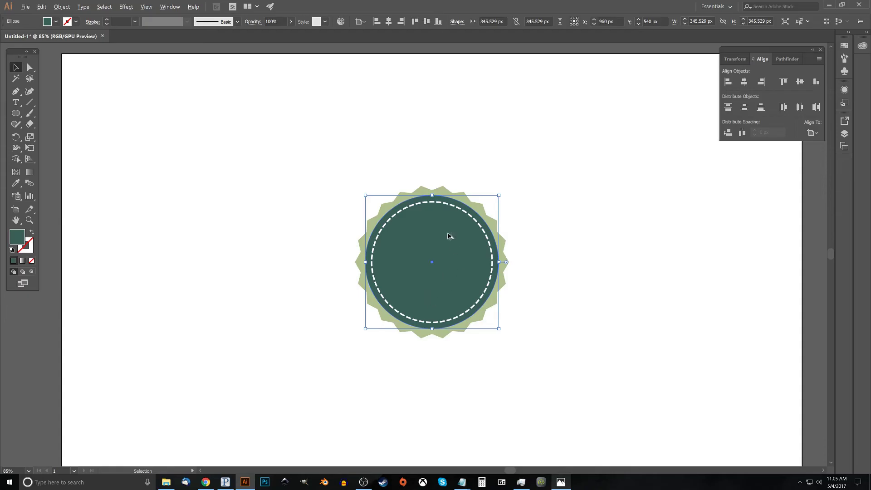
left_click_drag(454, 232, 356, 225)
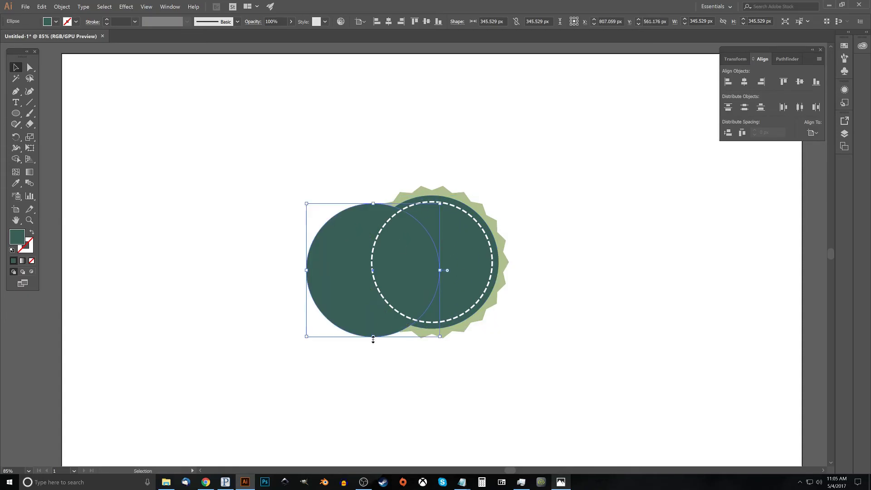
left_click_drag(416, 265, 307, 208)
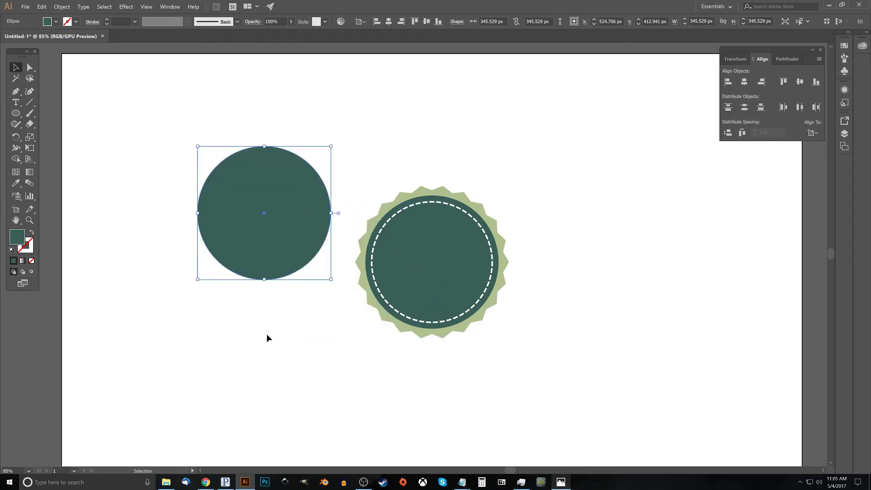
left_click_drag(331, 281, 312, 265)
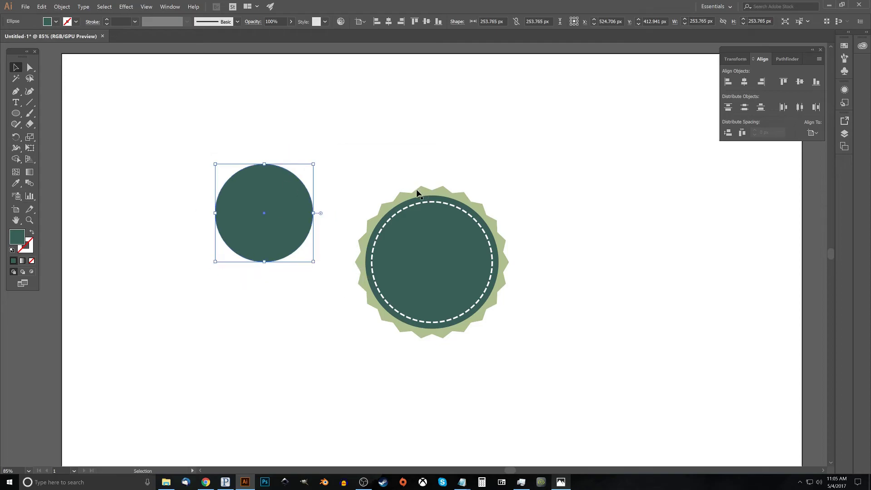
Recolor the duplicated circle by sampling the light green of the serrated seal with the Eyedropper.
left_click(16, 183)
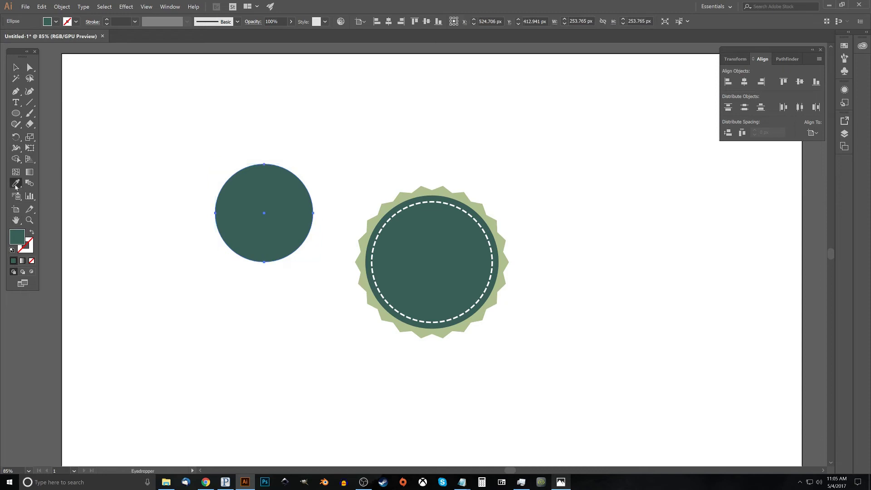
left_click(404, 196)
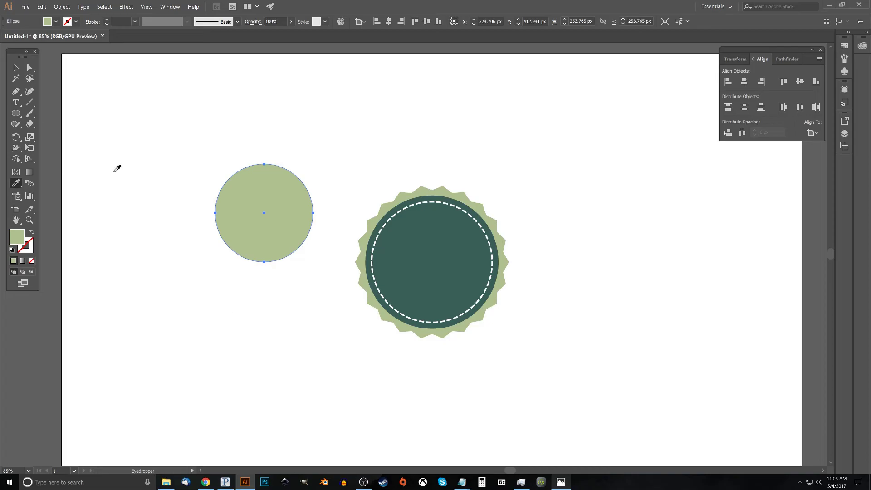
left_click(15, 67)
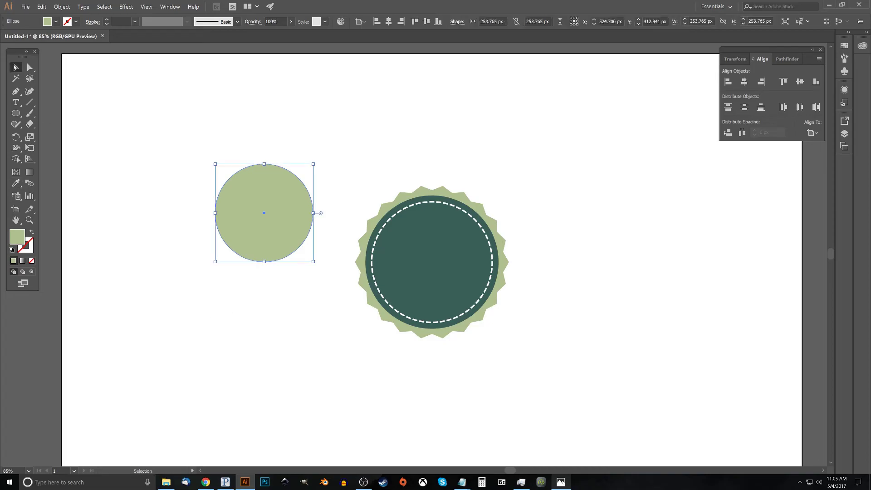
Center the light green circle on the artboard over the badge and shrink it from its center to about 230 px wide.
left_click(744, 82)
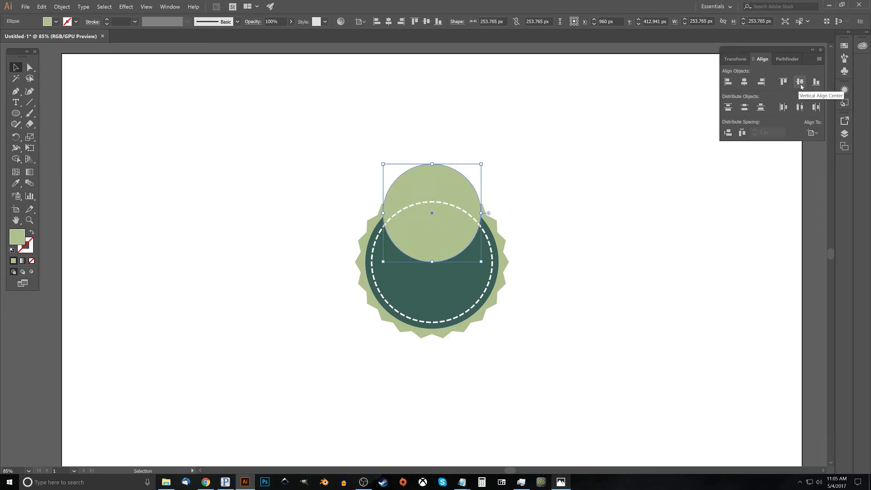
left_click(799, 83)
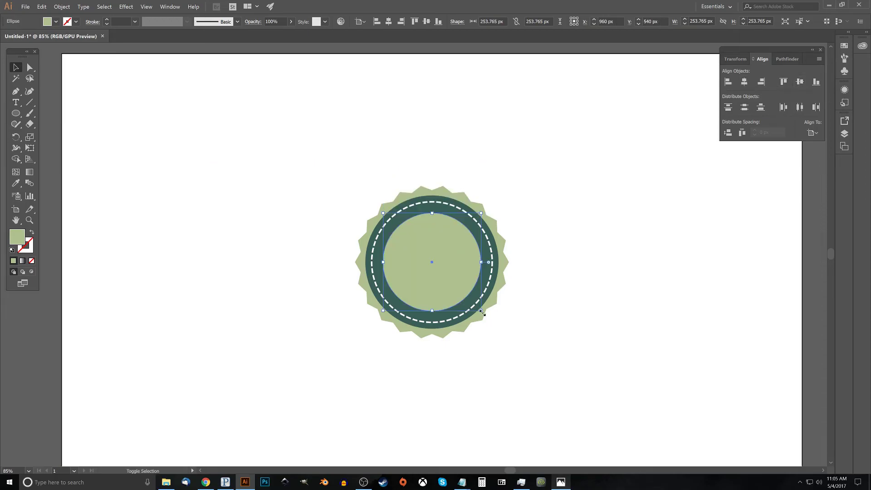
left_click_drag(483, 312, 477, 306)
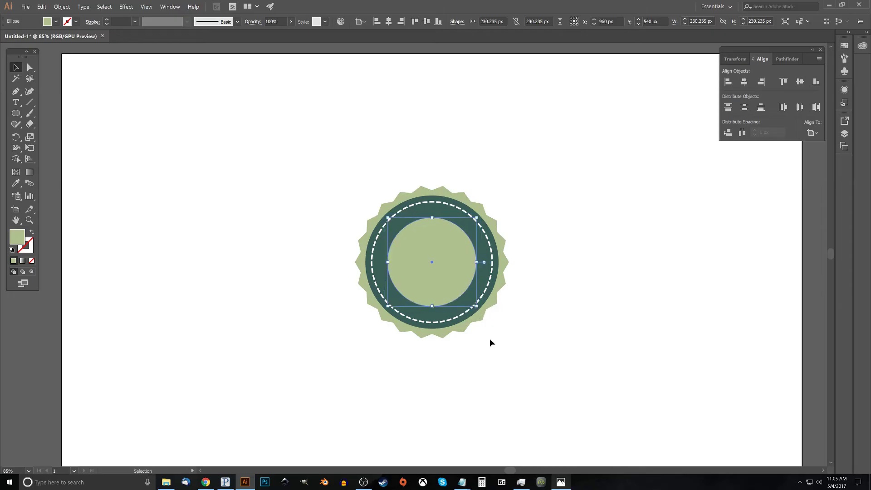
Check the reference image, group all the badge shapes together, and clear the selection.
left_click(561, 482)
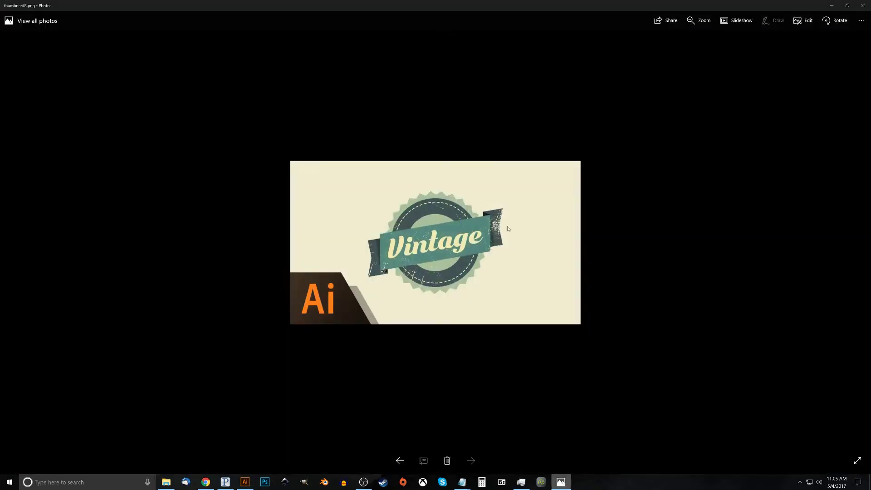
left_click(831, 5)
left_click_drag(601, 384, 263, 93)
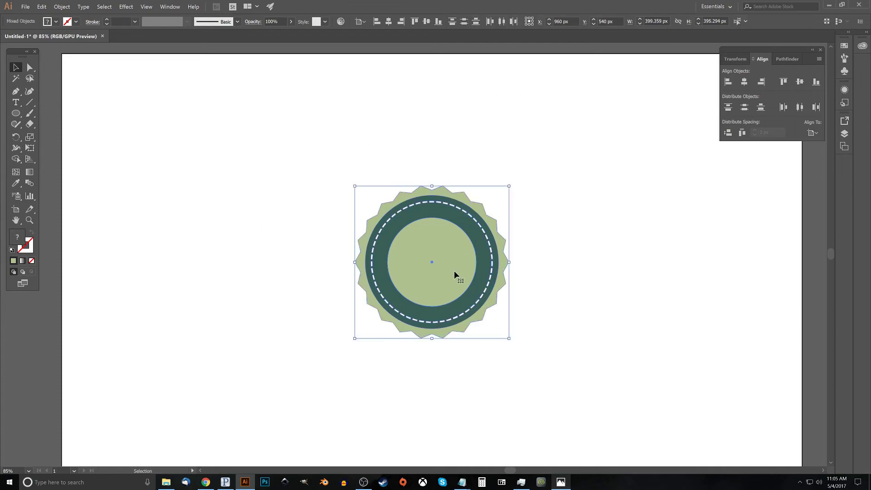
left_click(61, 7)
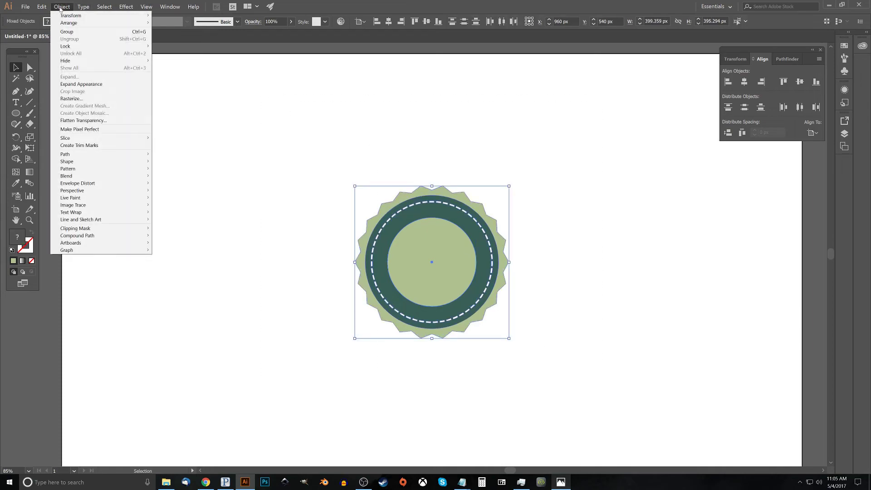
left_click(65, 32)
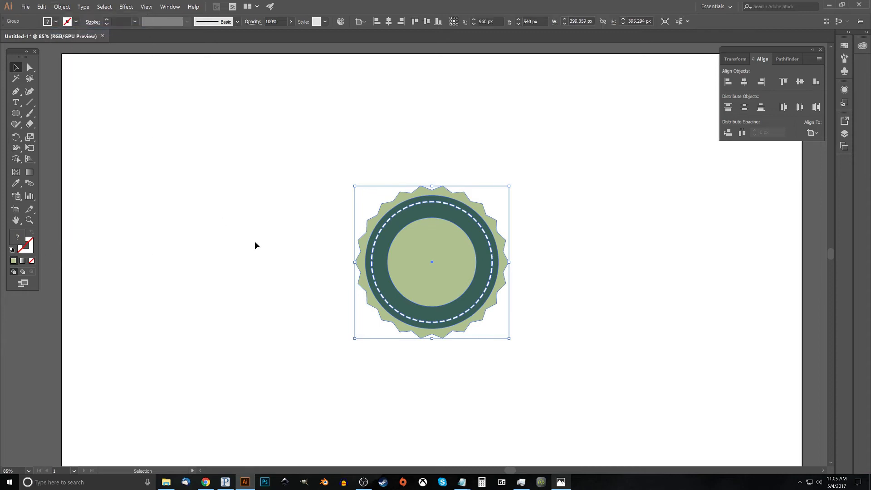
left_click(240, 234)
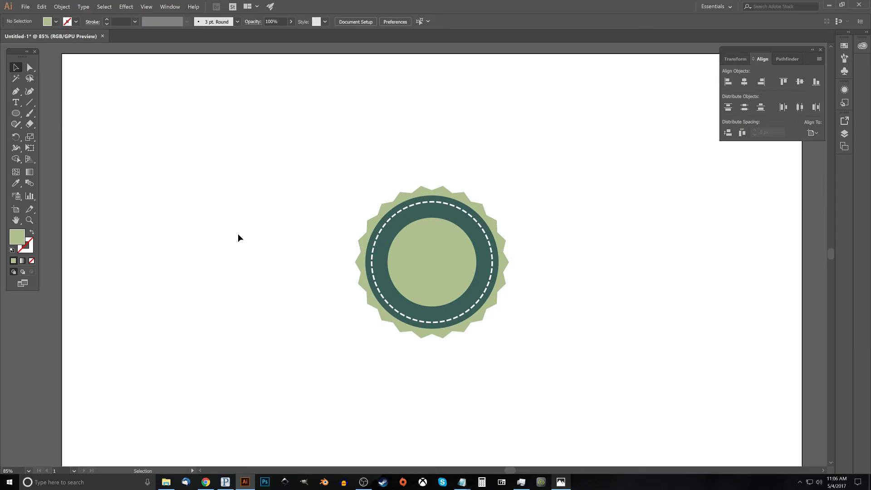
Add the text "Vintage" in the Bungasai font on the empty artboard area beside the badge.
left_click(15, 103)
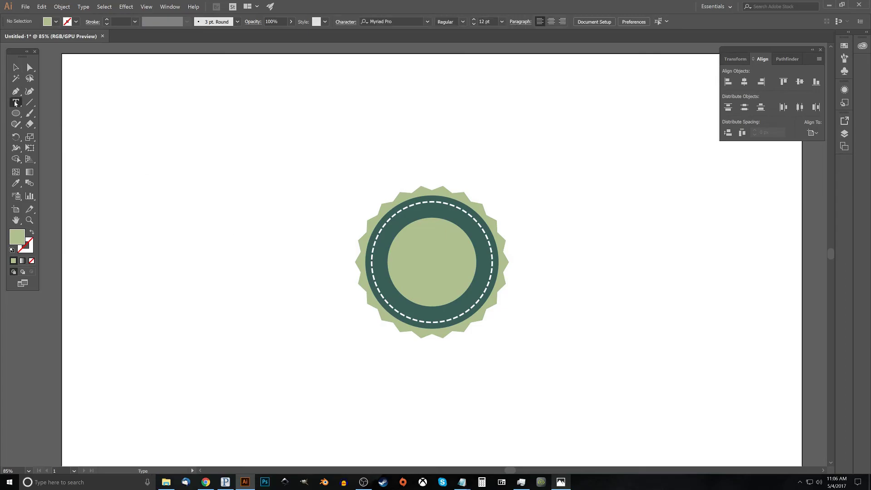
left_click(154, 125)
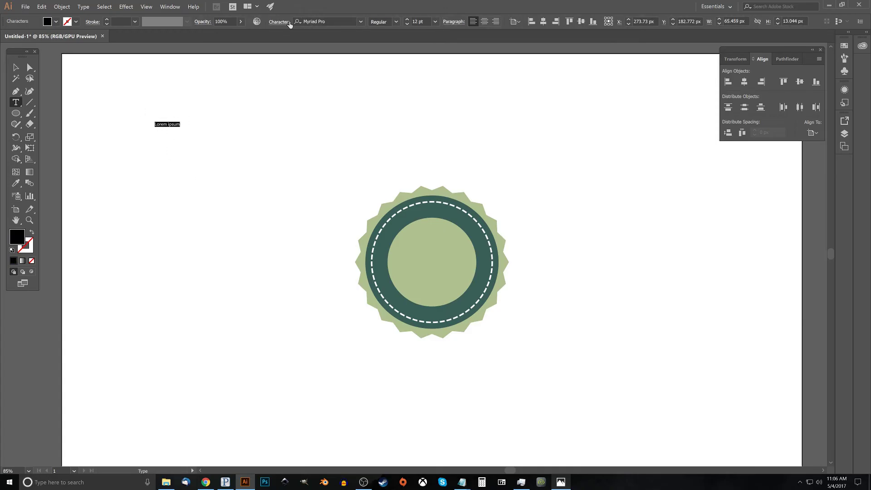
left_click(361, 21)
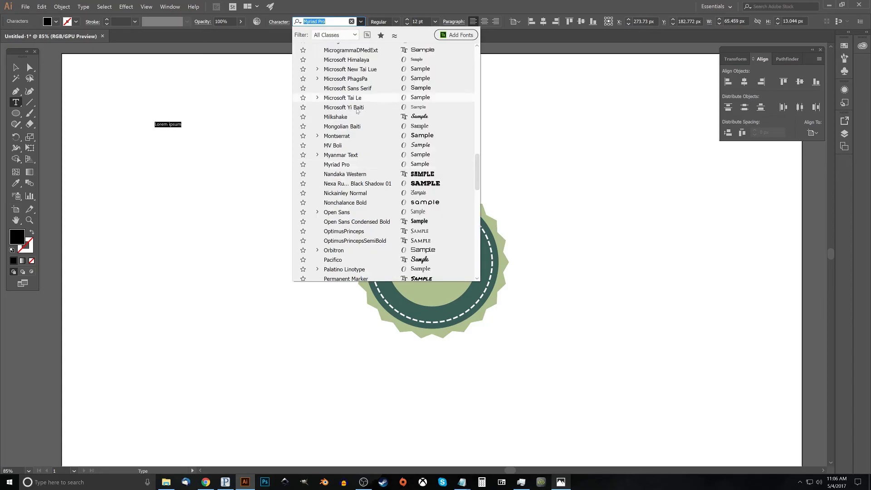
scroll(350, 117, "up", 5)
scroll(351, 122, "up", 10)
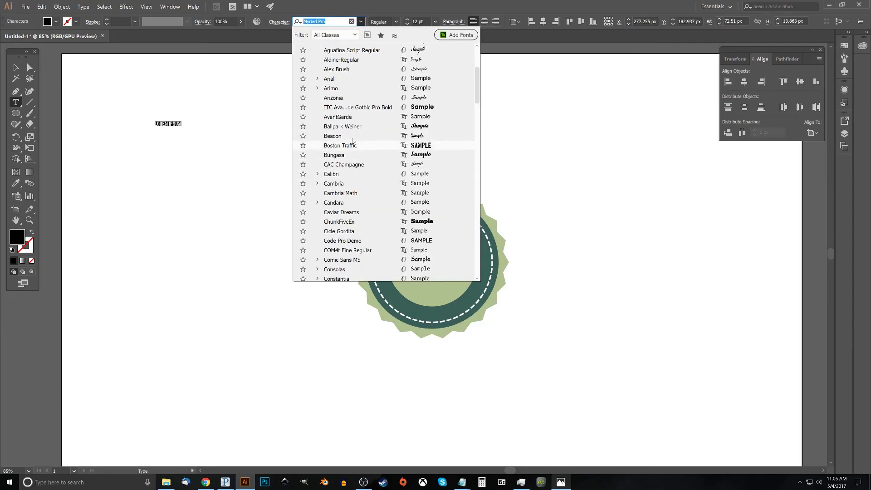
left_click(341, 156)
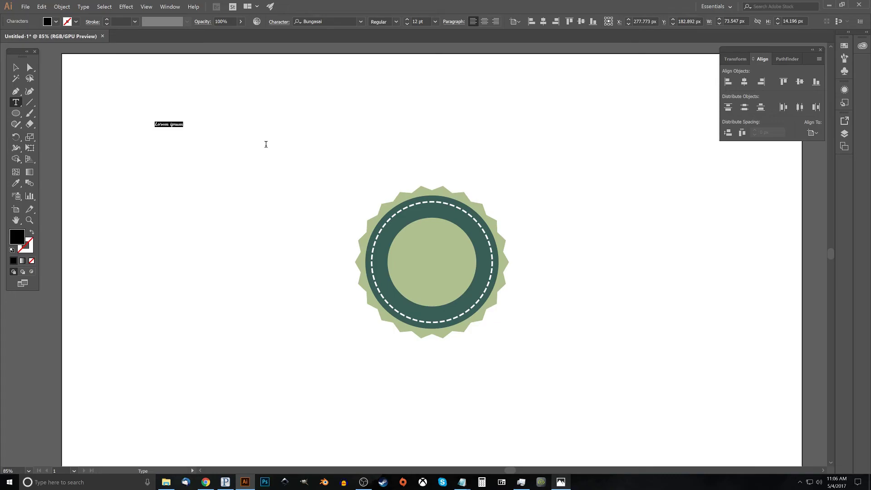
type("u")
left_click(16, 68)
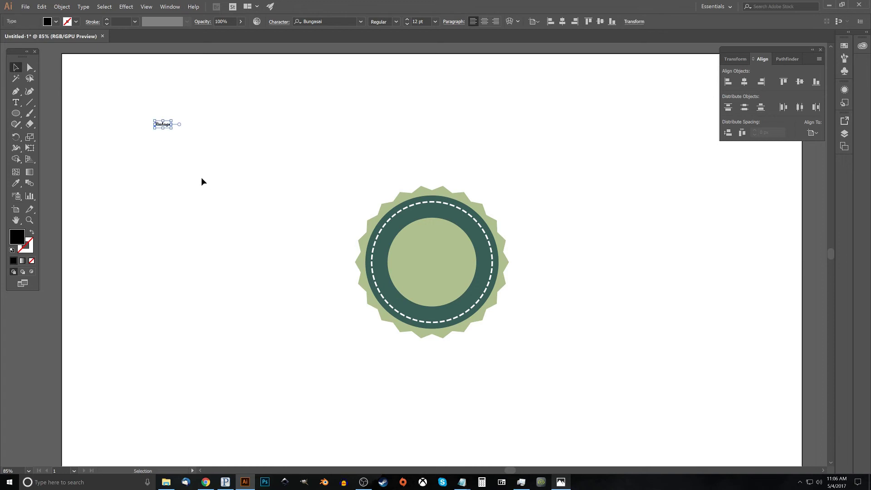
Enlarge the Vintage text to about 136 pt and convert it to outlines.
left_click_drag(172, 129, 277, 191)
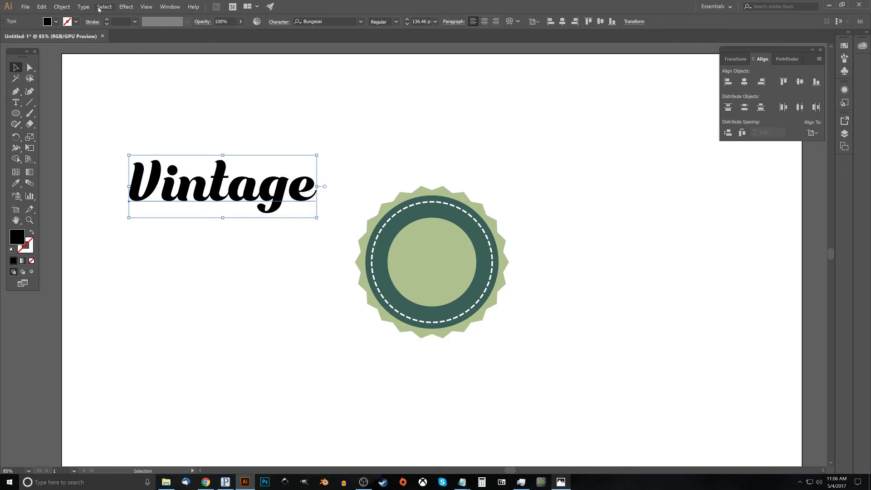
left_click(83, 7)
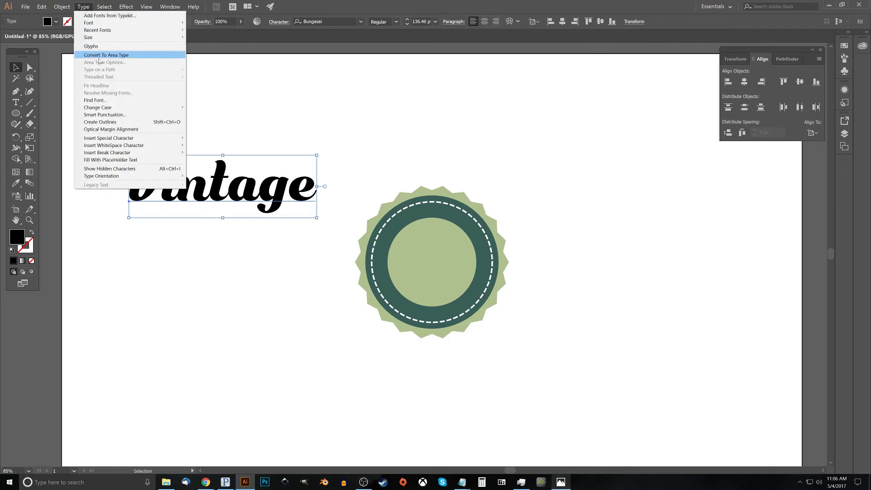
left_click(109, 122)
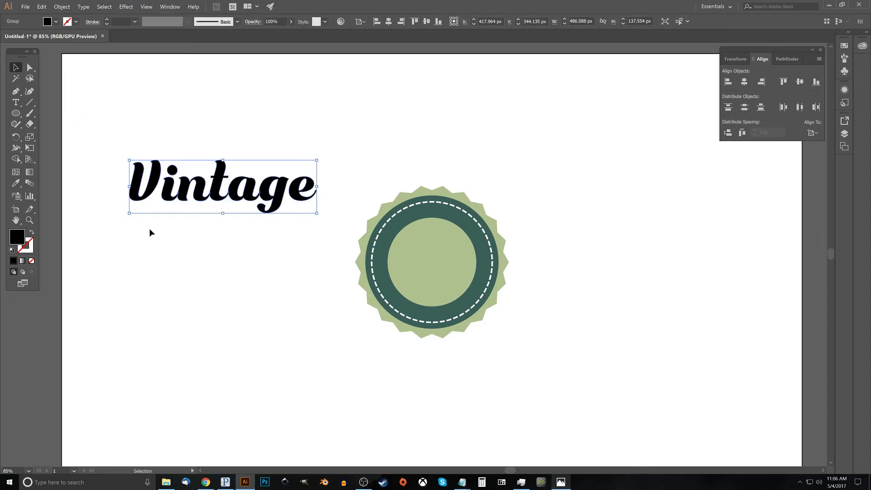
Draw a rectangle about 626 by 186 px over the Vintage lettering and fill it with red.
left_click(19, 115)
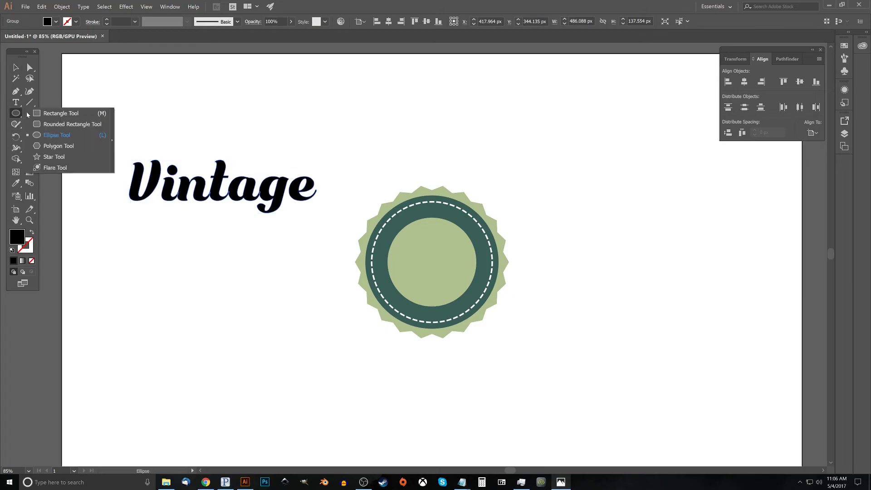
left_click(59, 114)
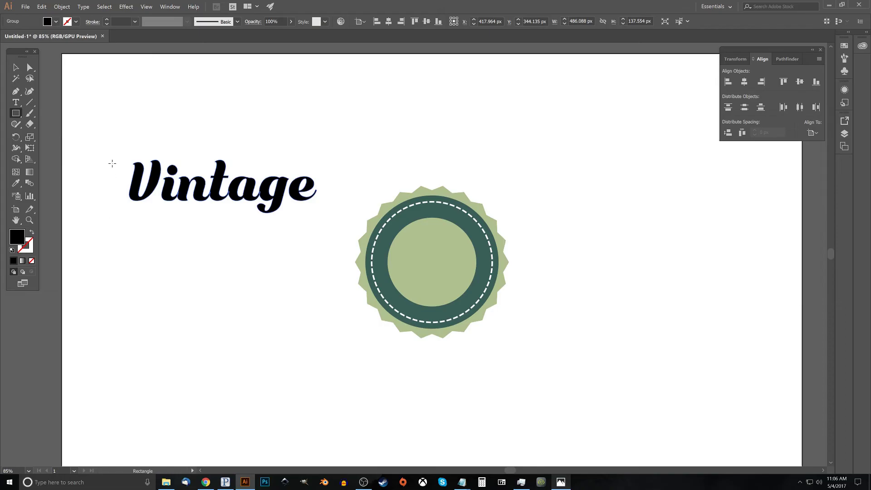
left_click_drag(103, 146, 344, 218)
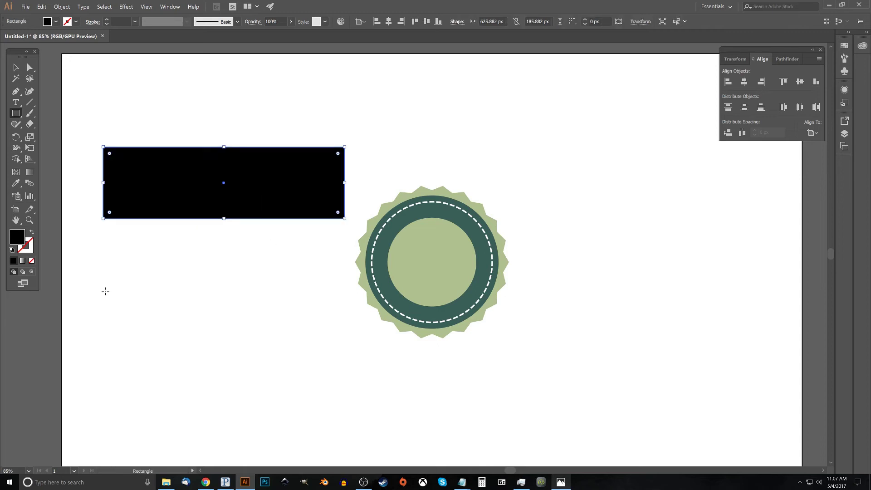
left_click(56, 23)
left_click(32, 36)
left_click(57, 23)
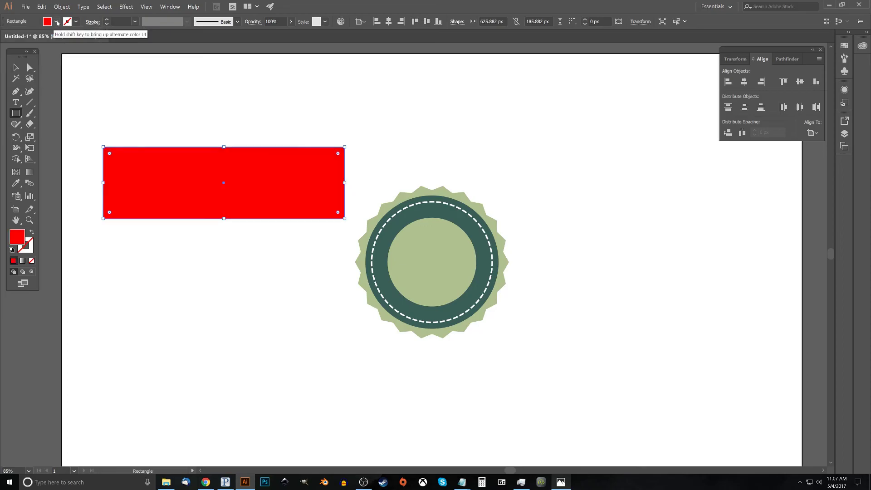
Send the red rectangle behind the Vintage lettering.
right_click(177, 170)
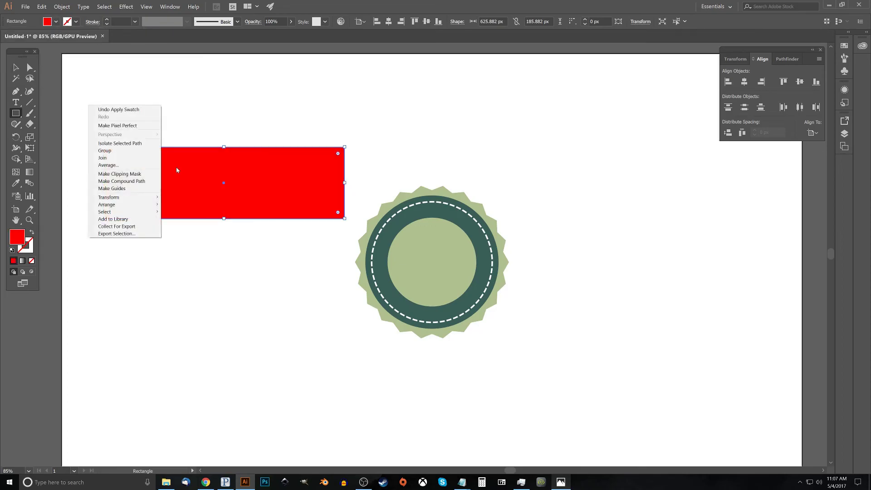
mouse_move(132, 208)
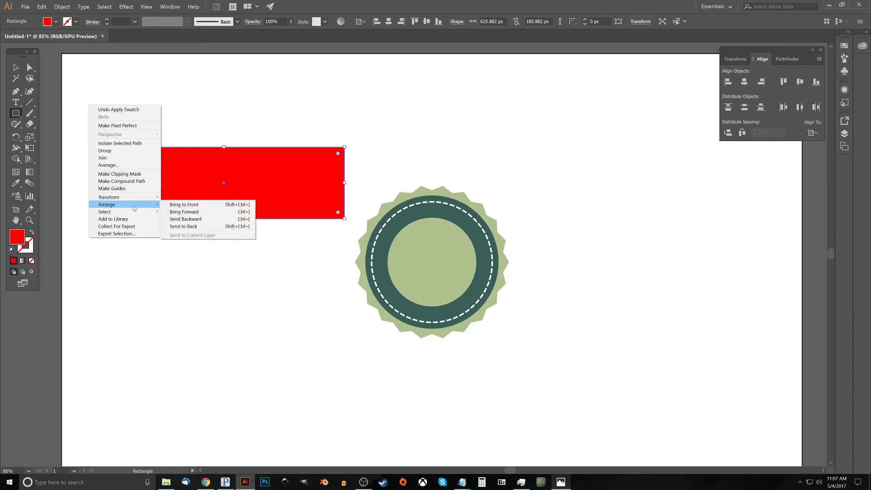
left_click(190, 219)
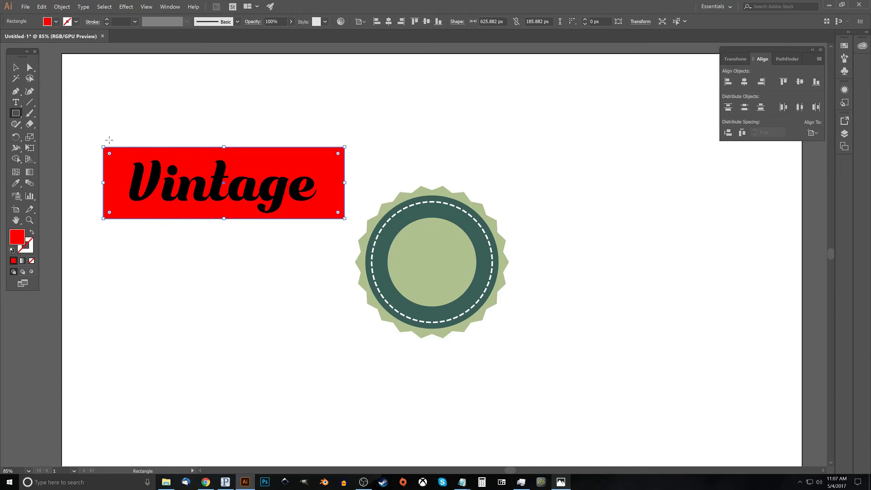
Try the red rectangle at 49% opacity and restore it to 100%.
left_click(291, 23)
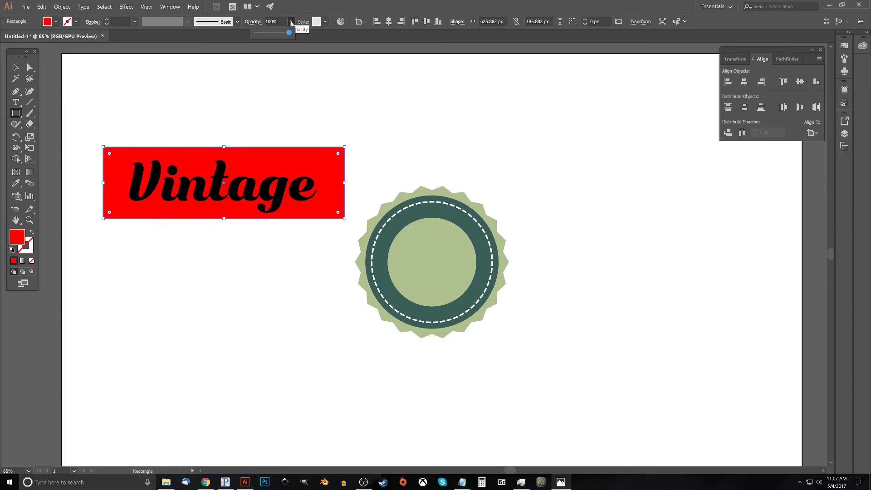
left_click_drag(290, 33, 272, 34)
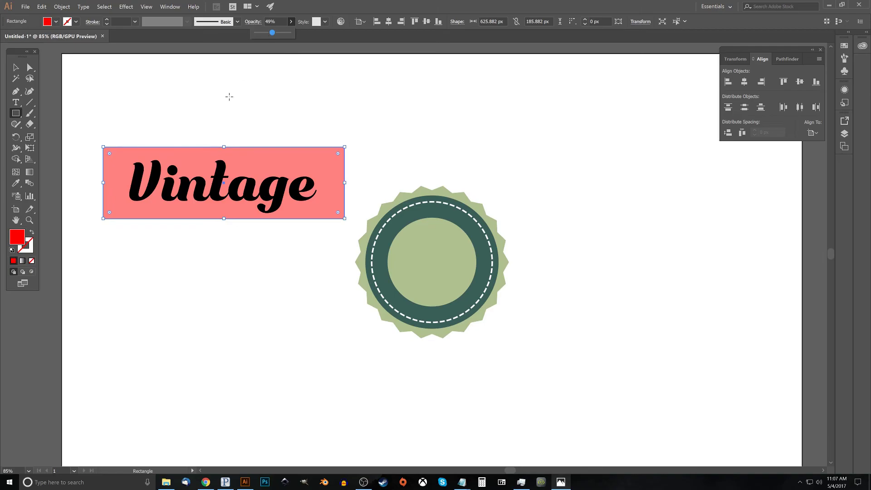
left_click_drag(272, 33, 289, 33)
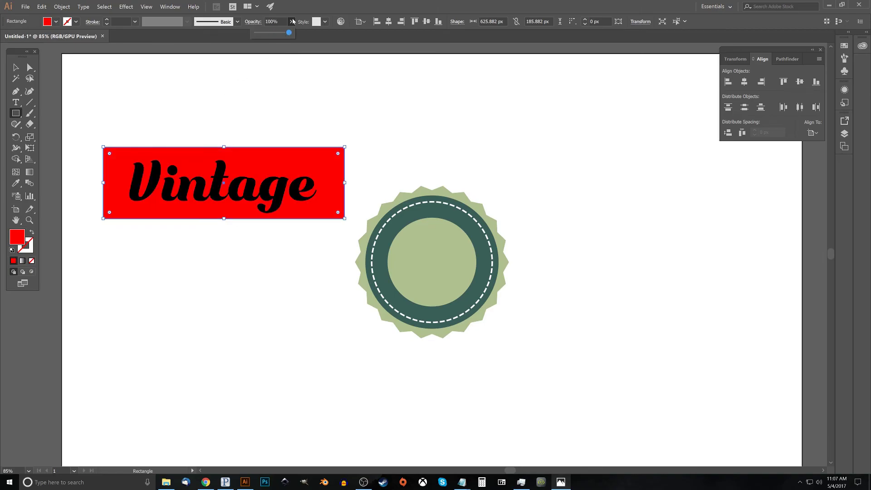
left_click(291, 21)
left_click_drag(84, 99, 355, 229)
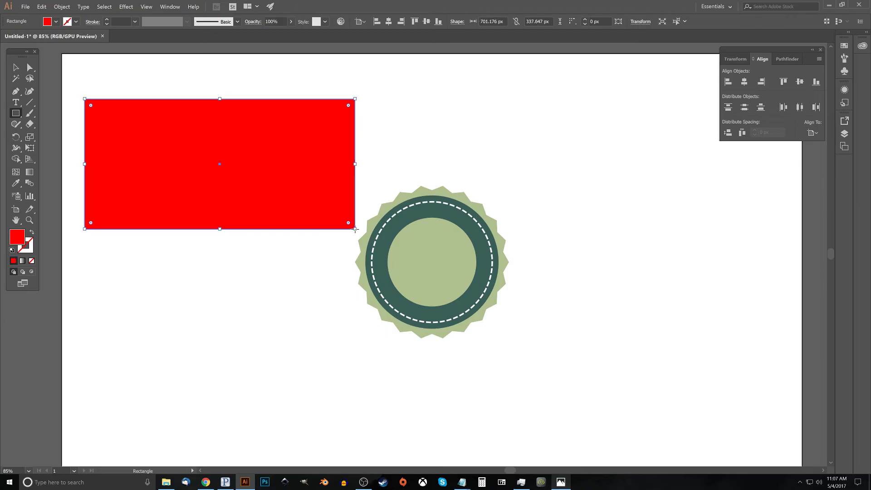
key("ctrl+z")
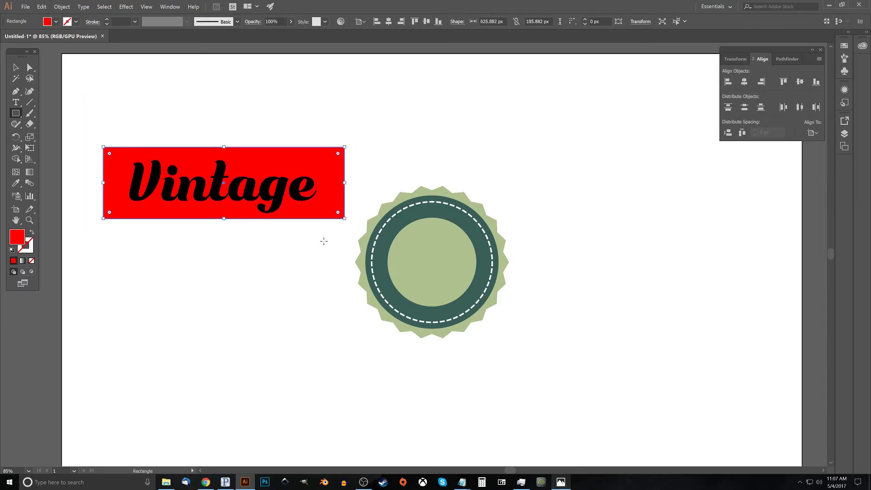
left_click(41, 6)
left_click(41, 6)
Select the red rectangle together with the Vintage lettering and centre both horizontally and vertically over the badge.
left_click(15, 67)
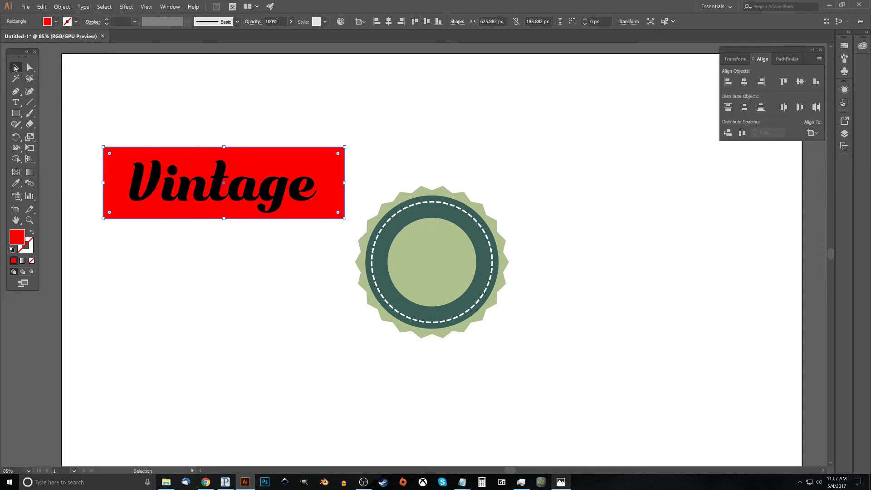
left_click_drag(87, 125, 352, 224)
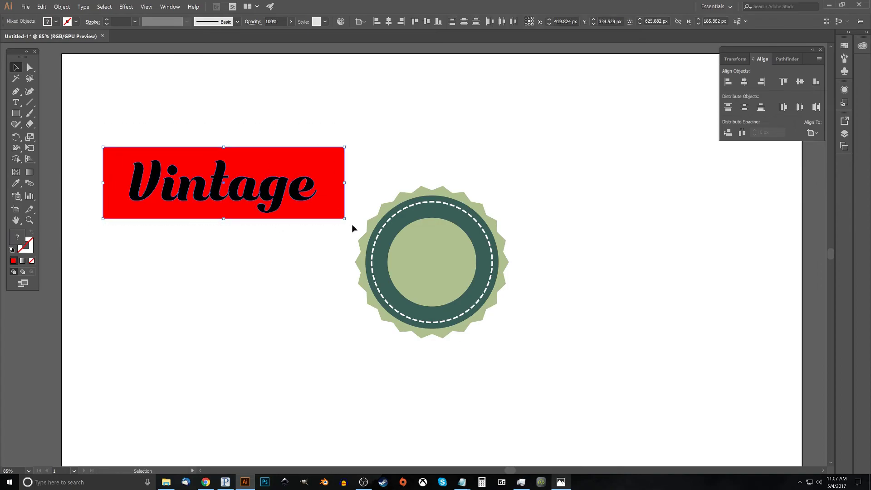
left_click(744, 82)
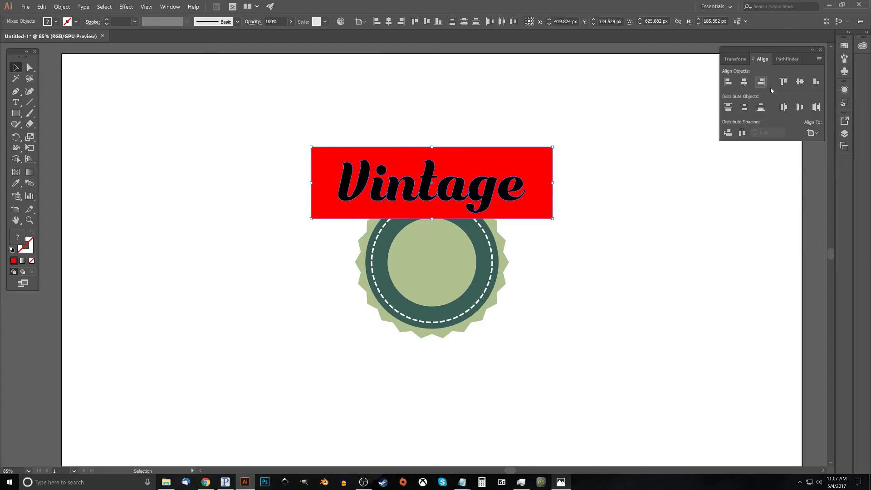
left_click(800, 82)
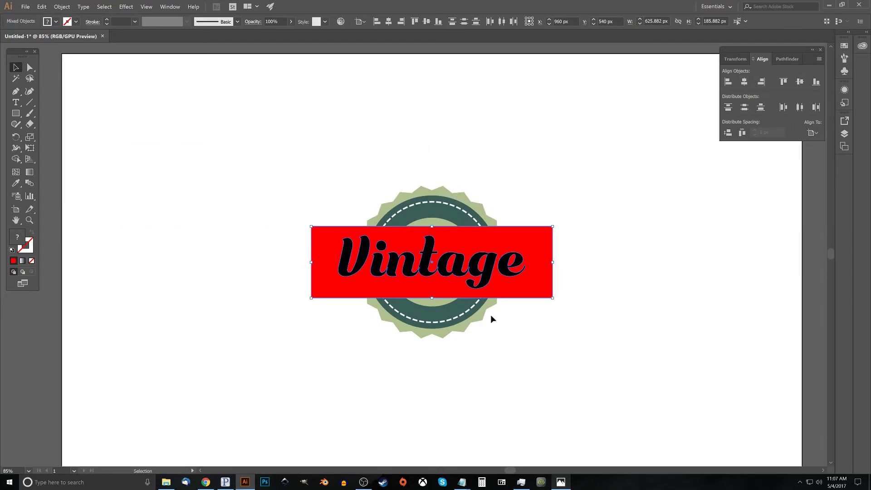
Scale the red rectangle and its lettering down proportionally around their centre to about 426 by 126 px, and clear the selection.
key("ctrl+shift+o")
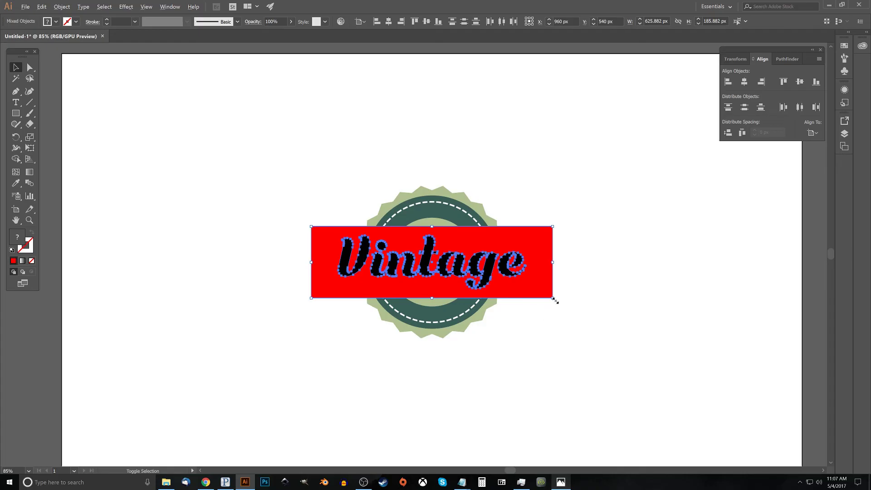
left_click_drag(552, 298, 514, 285)
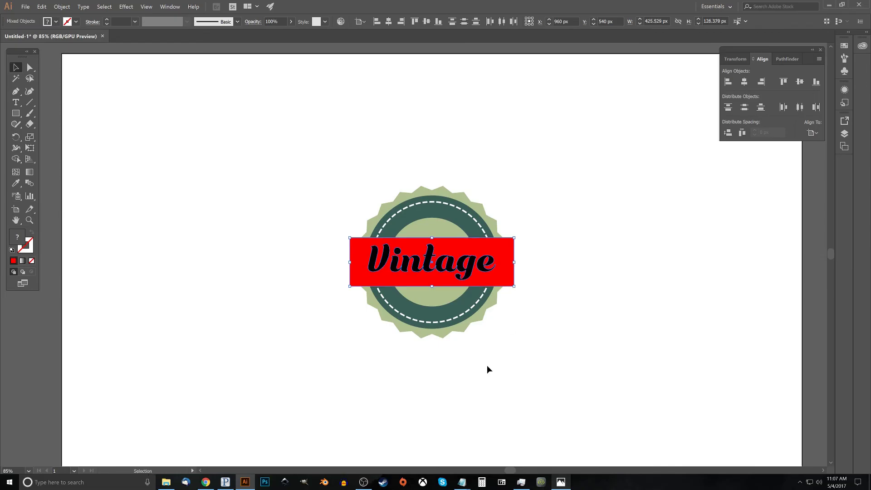
left_click(608, 213)
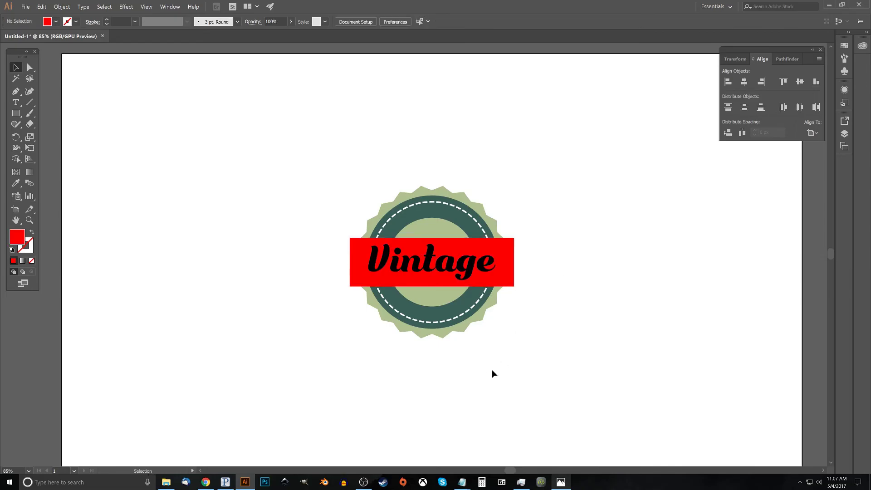
Fill the red banner rectangle with the ring's dark teal sampled by Eyedropper and adjust the fill to a lighter teal.
left_click(505, 247)
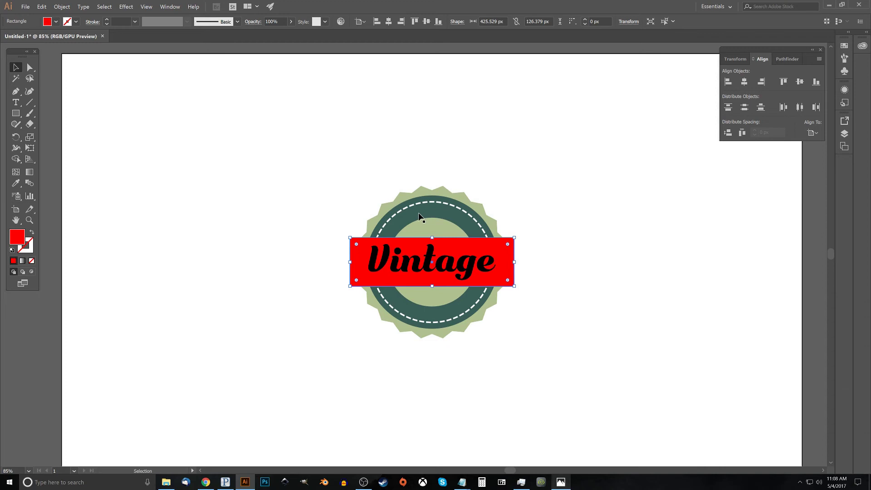
left_click(15, 182)
left_click(435, 212)
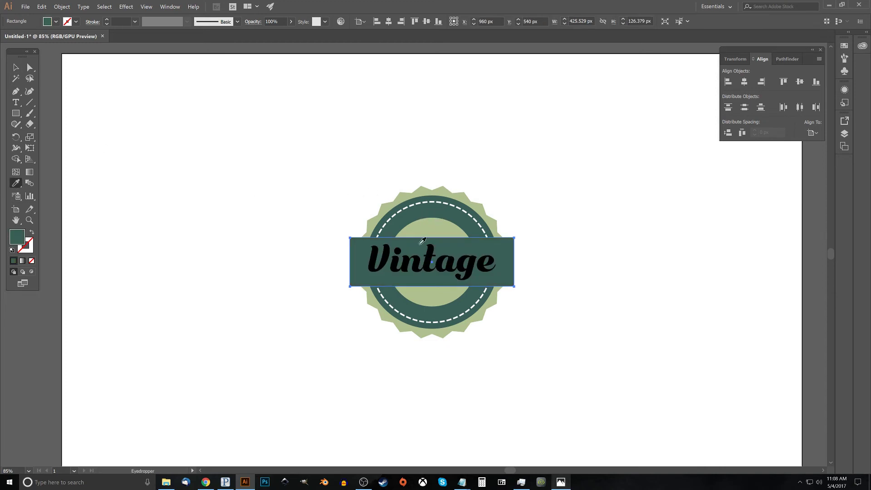
double_click(17, 237)
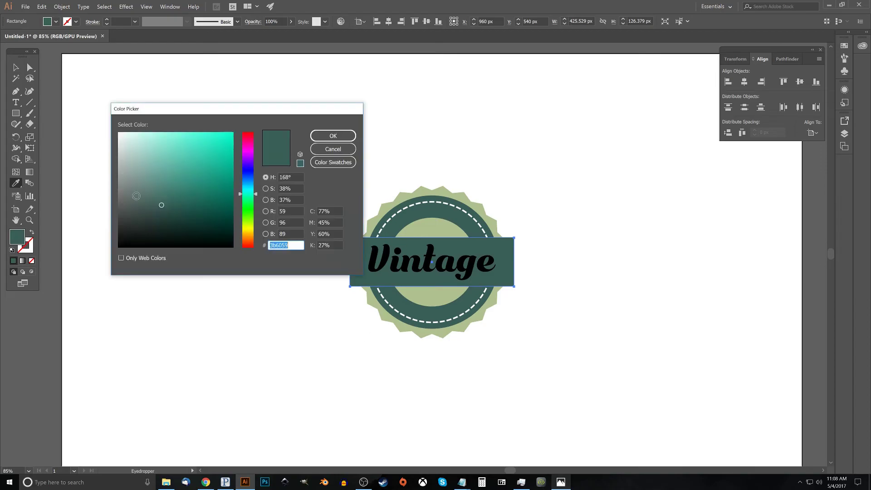
mouse_move(161, 204)
left_mouse_down()
mouse_move(161, 185)
mouse_move(173, 188)
mouse_move(160, 188)
left_mouse_up()
left_click(333, 135)
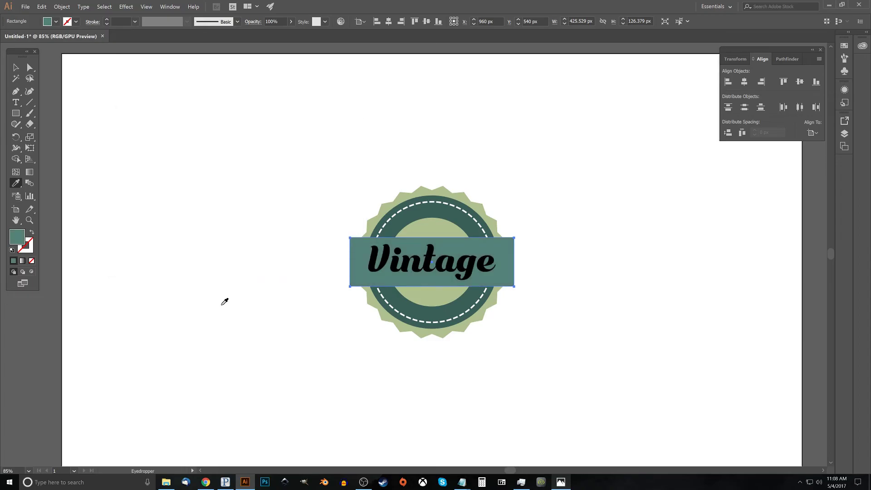
Fill the Vintage lettering with white.
left_click(15, 67)
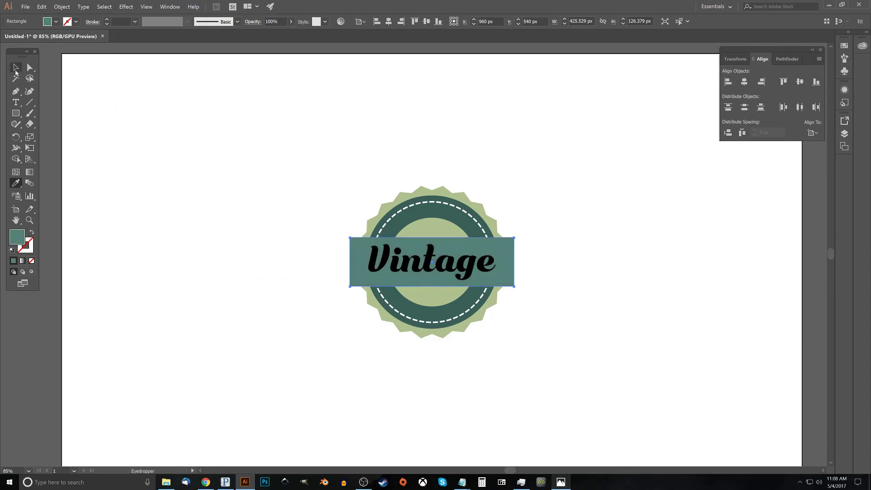
left_click(429, 271)
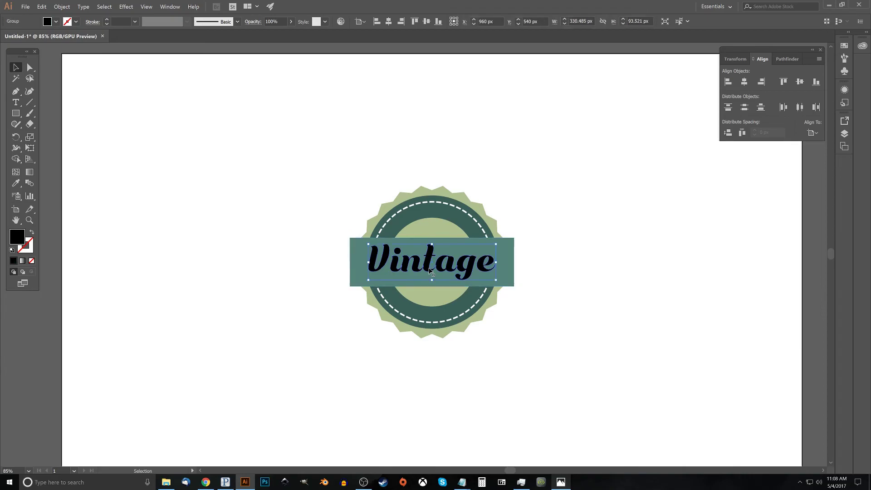
left_click(56, 22)
left_click(19, 37)
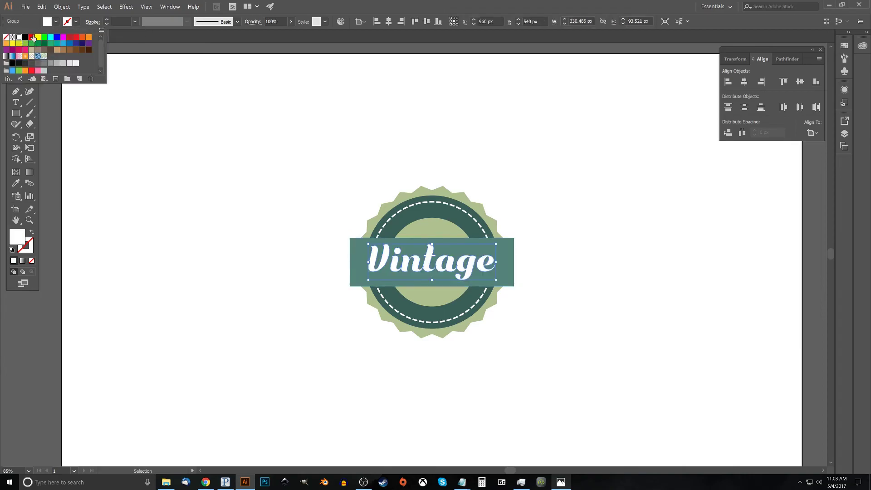
left_click(56, 22)
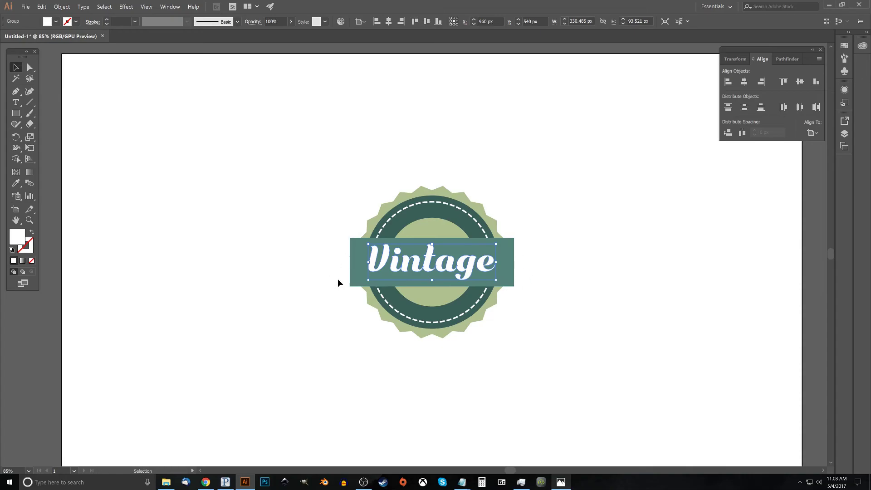
Check the reference image and duplicate the teal banner rectangle, offsetting the copy down and to the left of the original.
left_click(560, 482)
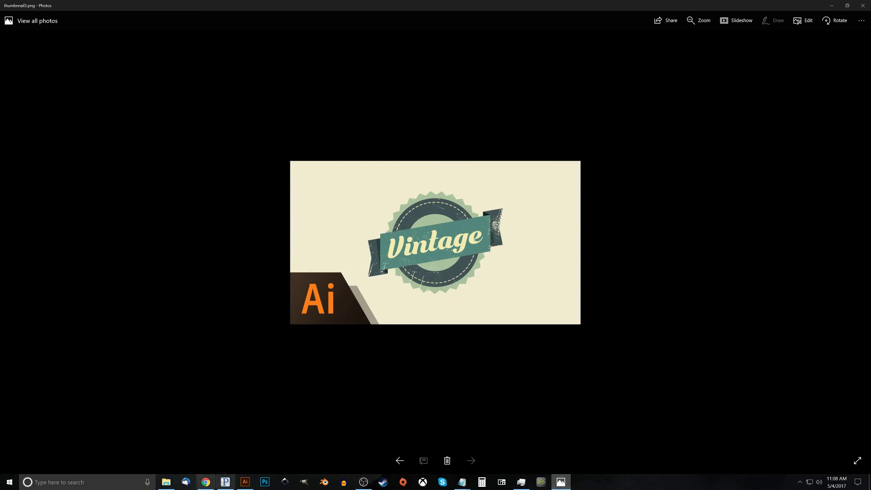
left_click(251, 482)
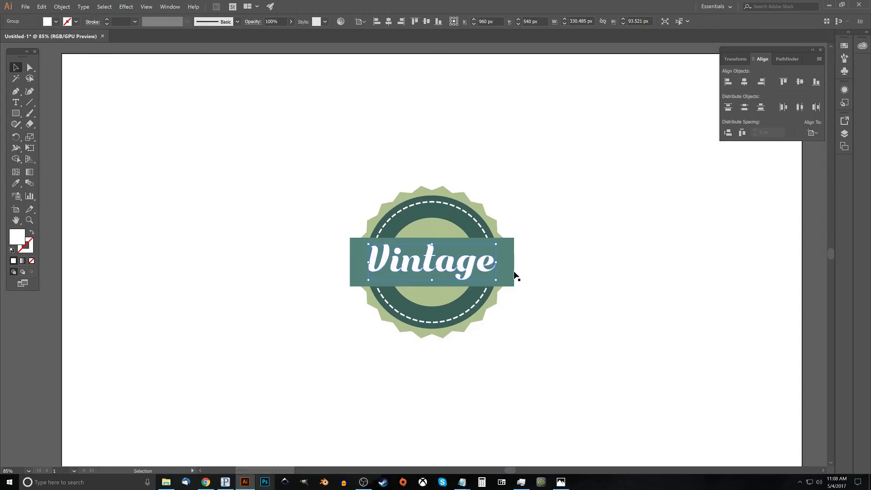
left_click(512, 255)
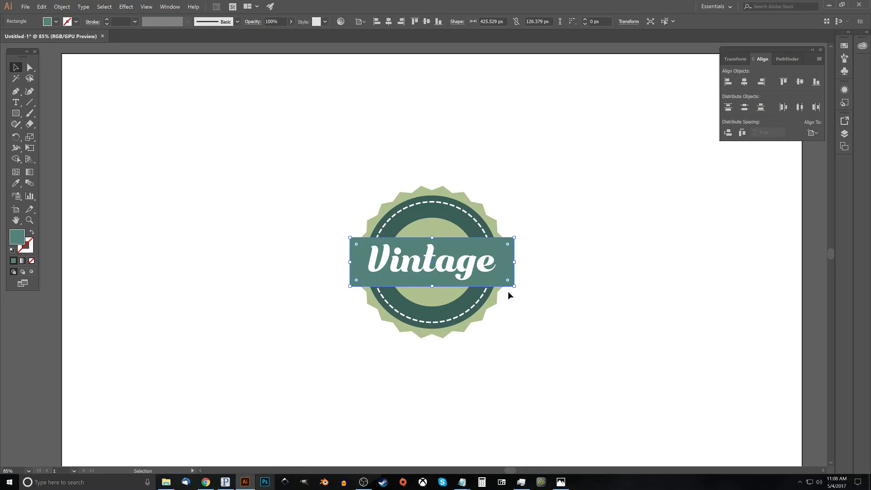
left_click_drag(496, 251, 482, 258)
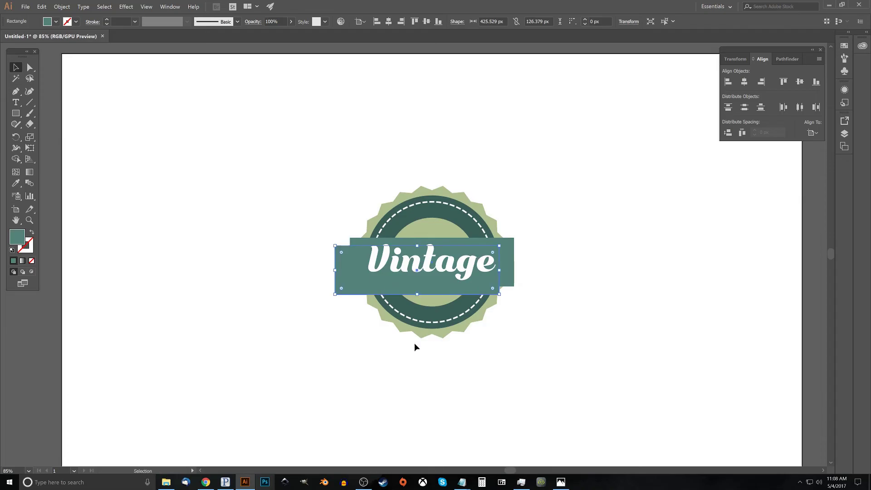
left_click_drag(366, 289, 352, 302)
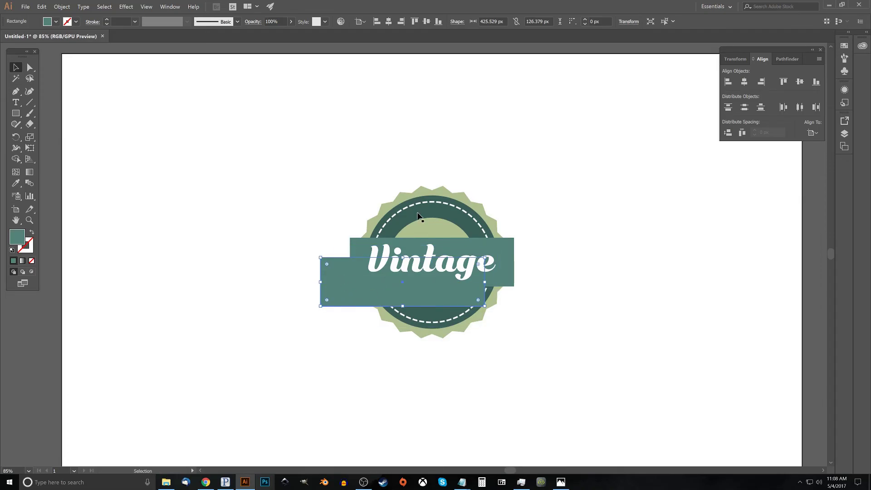
Fill the duplicate rectangle with the ring's dark teal, shift it slightly upward, and send it behind the main banner.
left_click(13, 183)
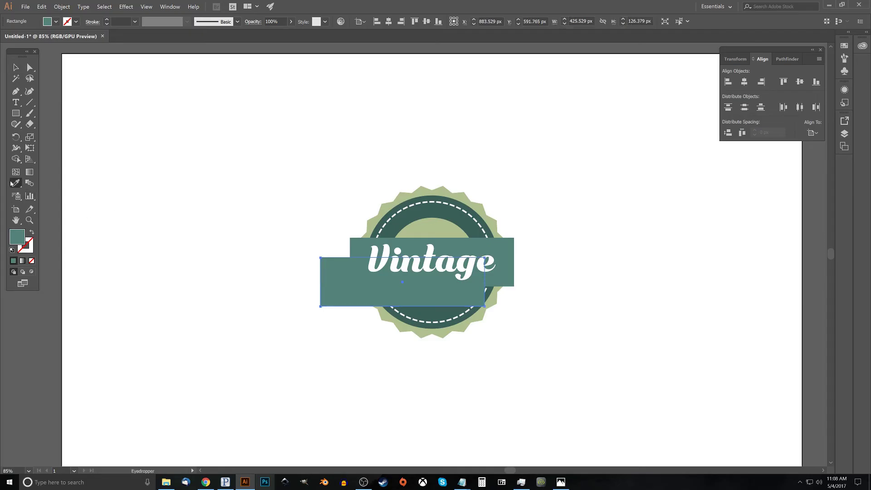
left_click(438, 209)
key("v")
left_click_drag(367, 295, 355, 282)
right_click(354, 280)
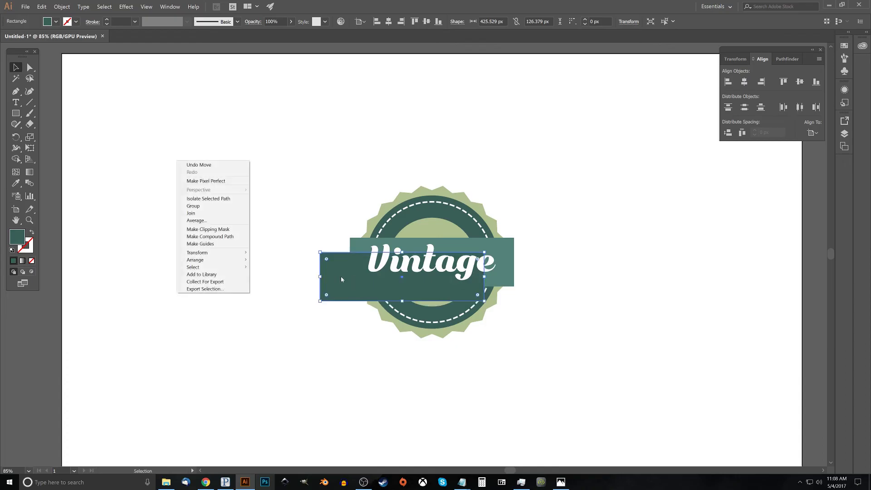
mouse_move(212, 260)
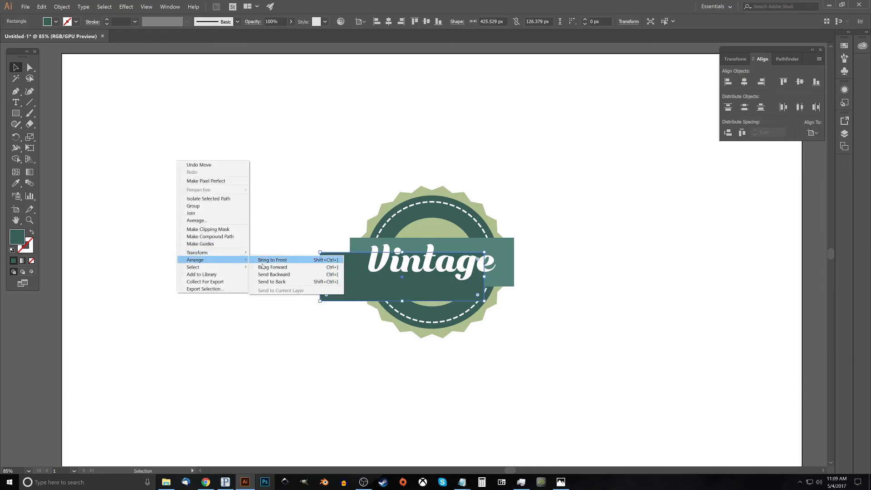
left_click(286, 275)
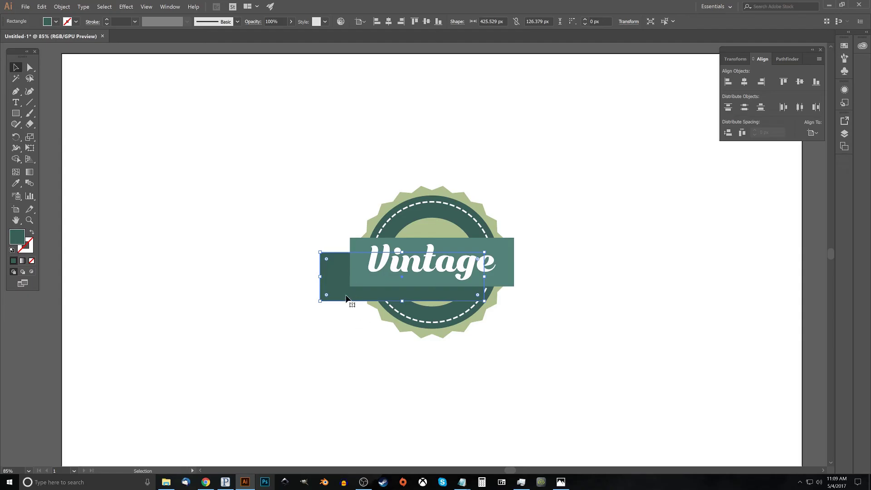
Move the dark teal rectangle left so only its inner end overlaps the main banner, sitting slightly lower than it.
left_click_drag(381, 297, 272, 290)
left_click_drag(341, 293, 331, 287)
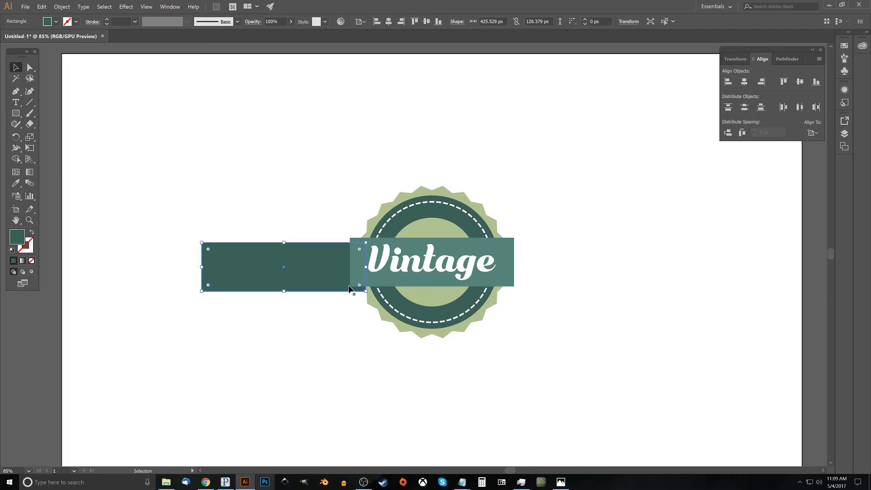
scroll(351, 288, "up", 4)
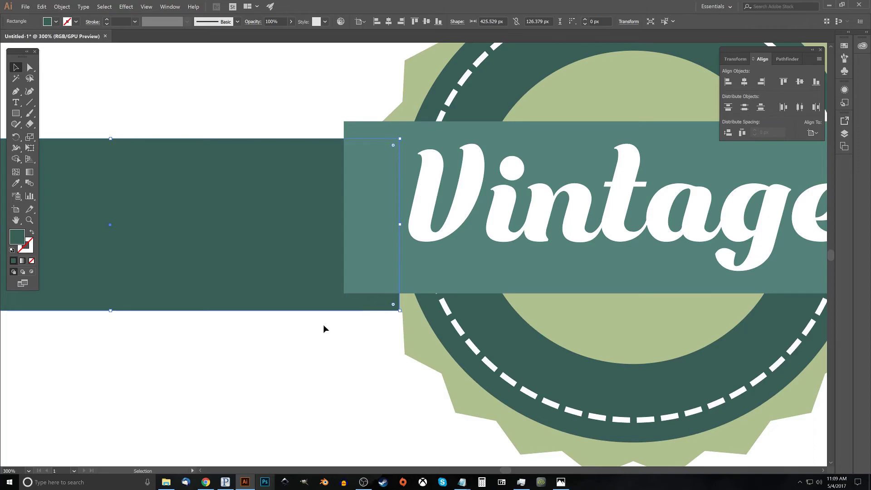
scroll(362, 301, "up", 1)
scroll(361, 303, "down", 1)
scroll(361, 303, "up", 2)
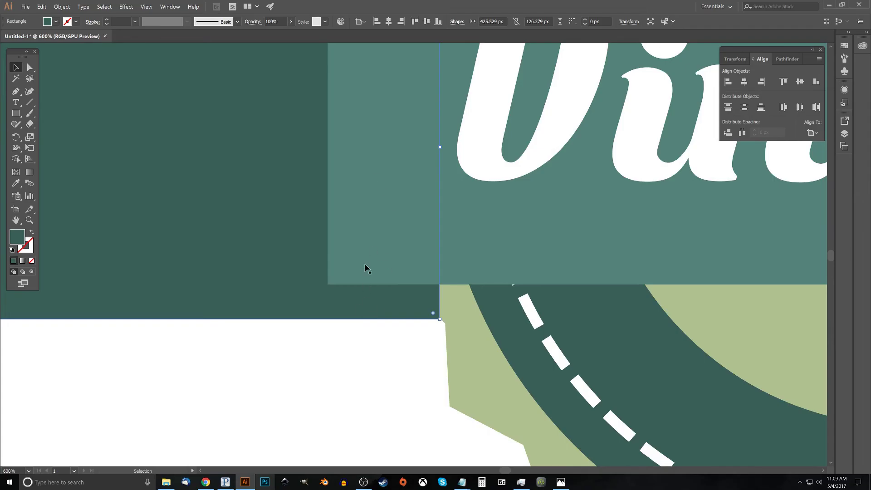
scroll(372, 311, "down", 4)
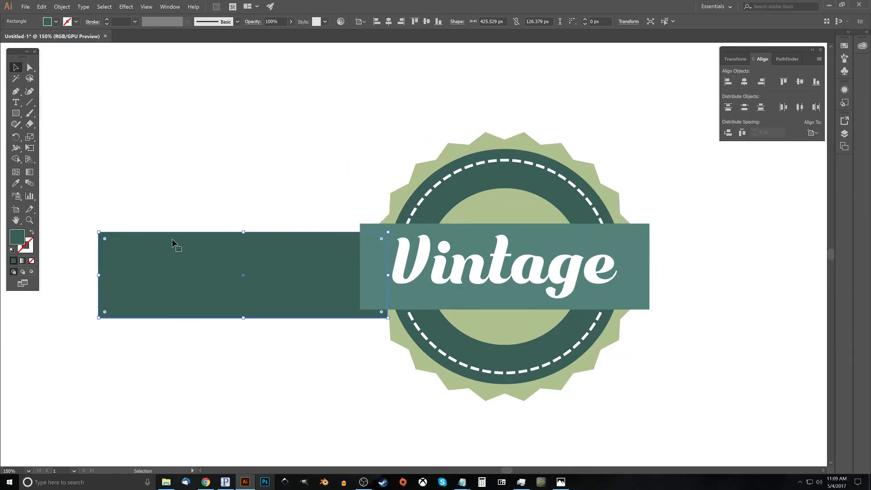
scroll(207, 273, "down", 1)
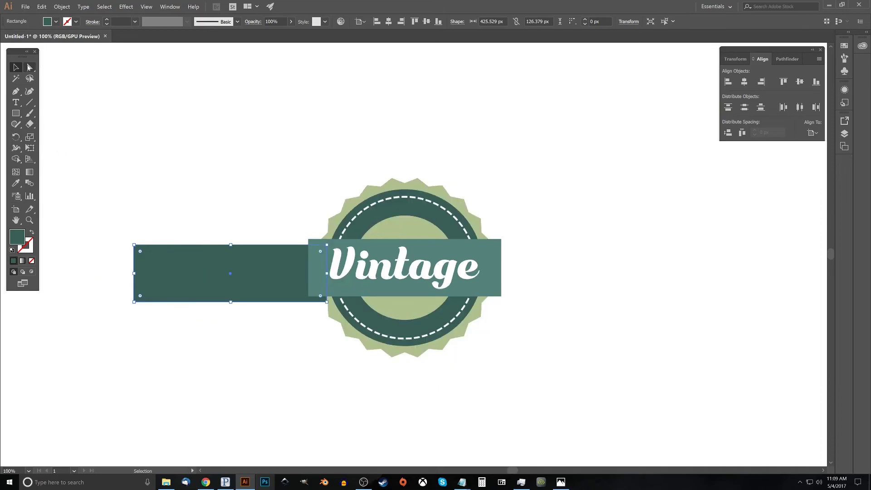
Shorten the dark rectangle to about 78 px wide by moving its outer corner points toward the banner, and check the reference image.
left_click(29, 67)
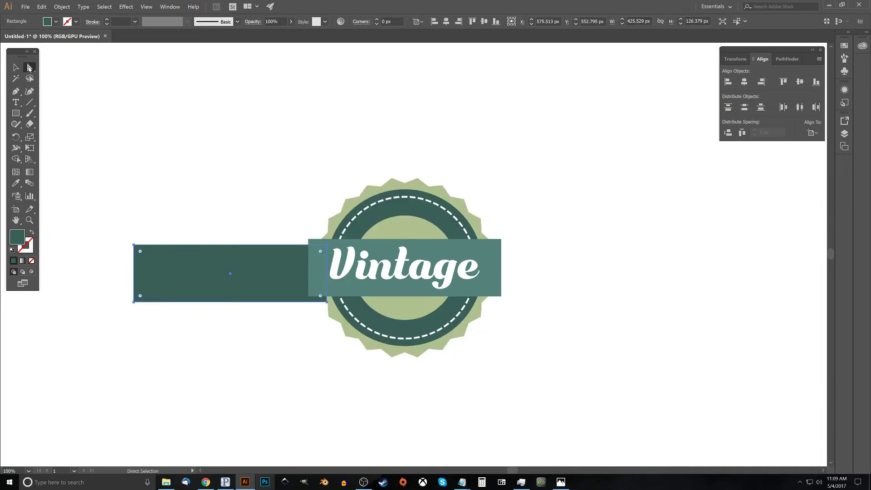
left_click_drag(119, 204, 135, 368)
left_click_drag(134, 303, 290, 299)
left_click(560, 481)
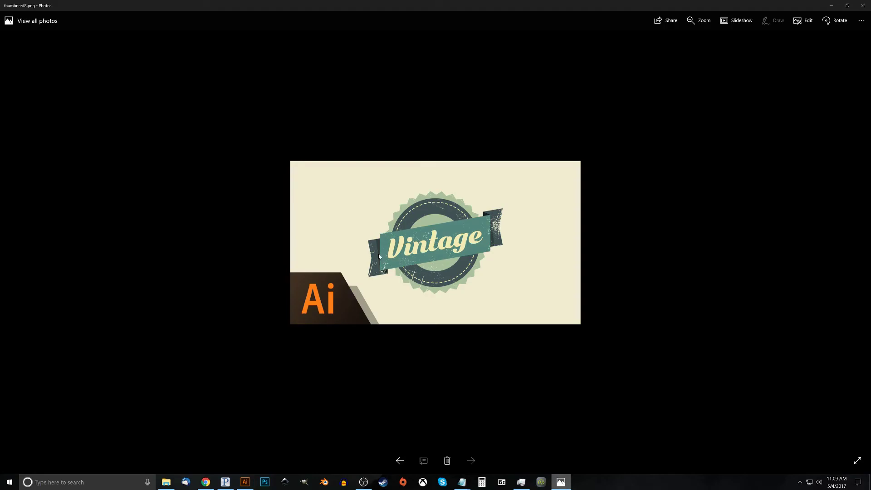
left_click(247, 480)
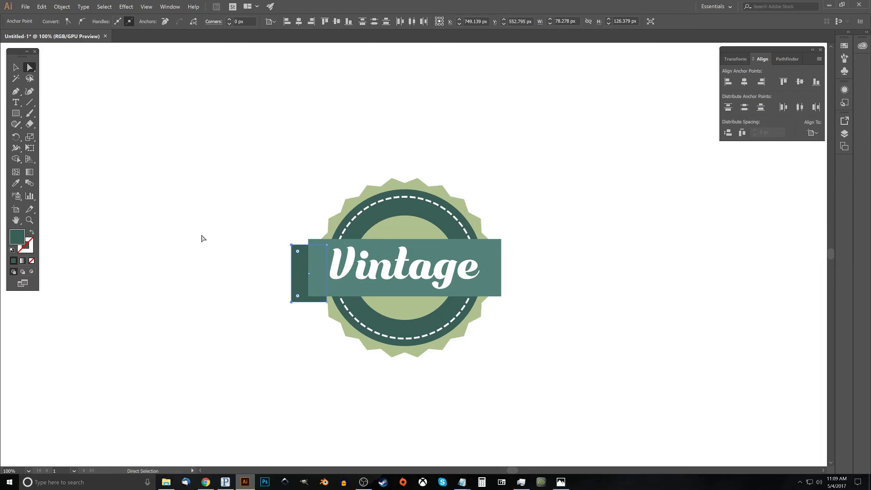
Add an anchor point midway along the ribbon tail's outer edge, using Smart Guides only while placing it.
left_click(17, 92)
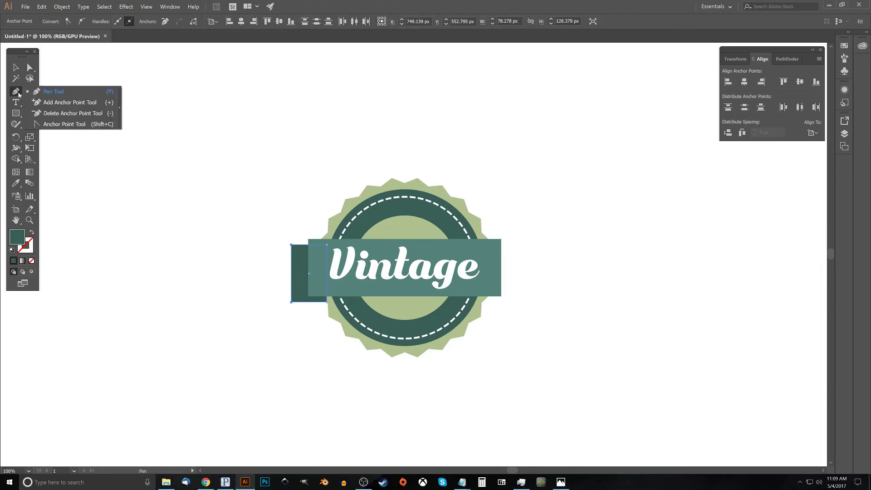
left_click(53, 104)
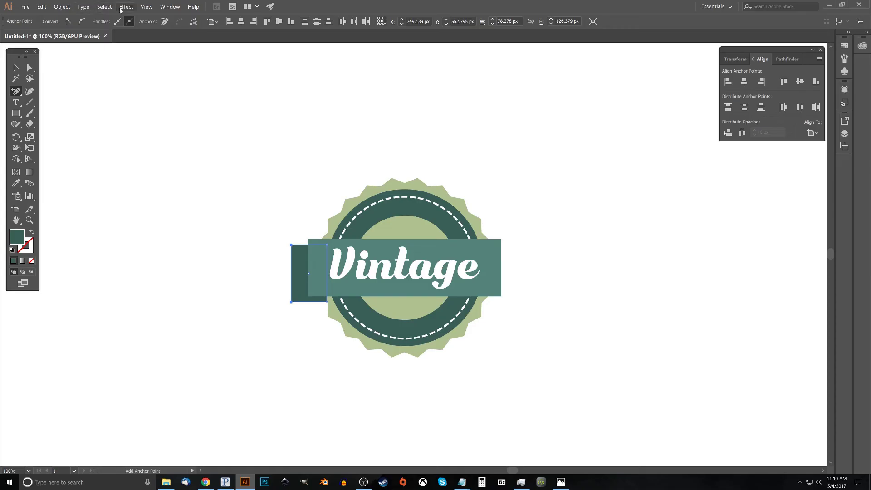
left_click(146, 6)
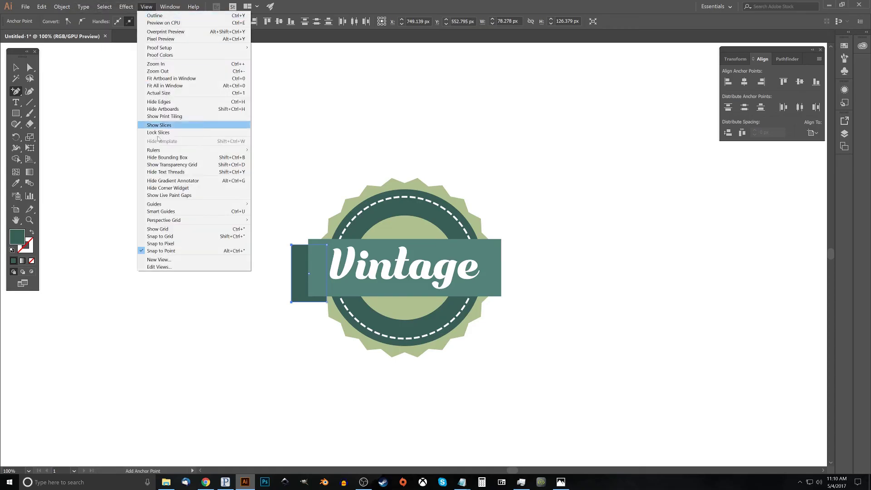
left_click(172, 212)
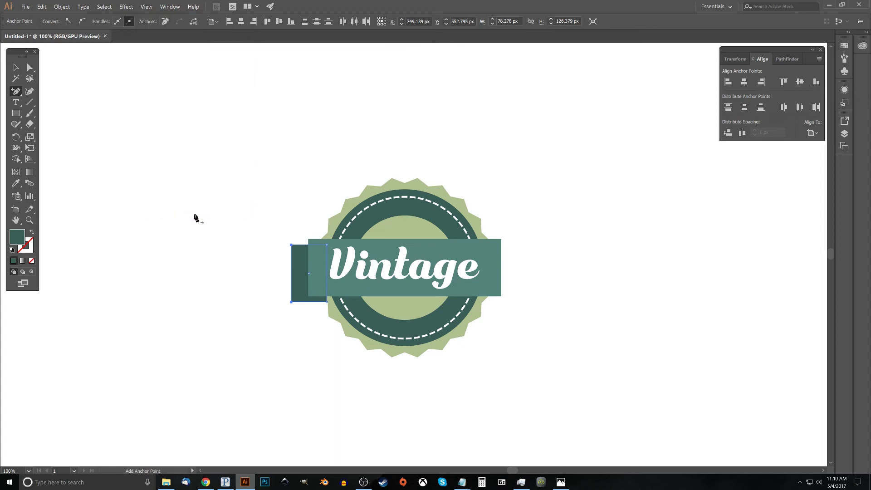
left_click(291, 274)
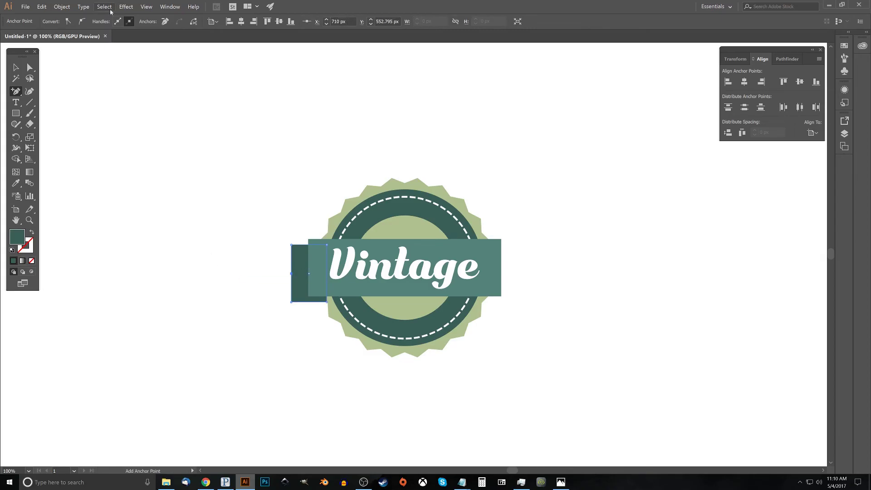
left_click(146, 7)
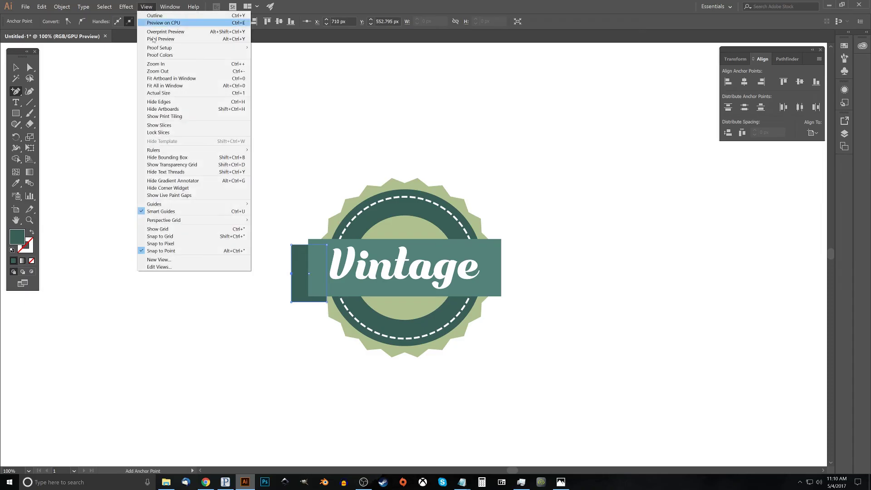
left_click(161, 211)
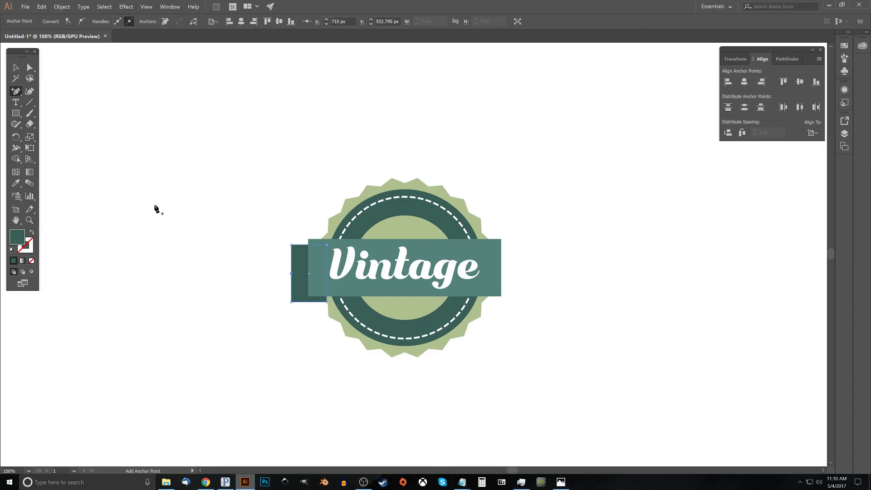
Move the new midpoint anchor horizontally inward to about X 722.5 px to form a V-shaped notch in the ribbon tail.
left_click(29, 68)
left_click_drag(292, 273, 295, 277)
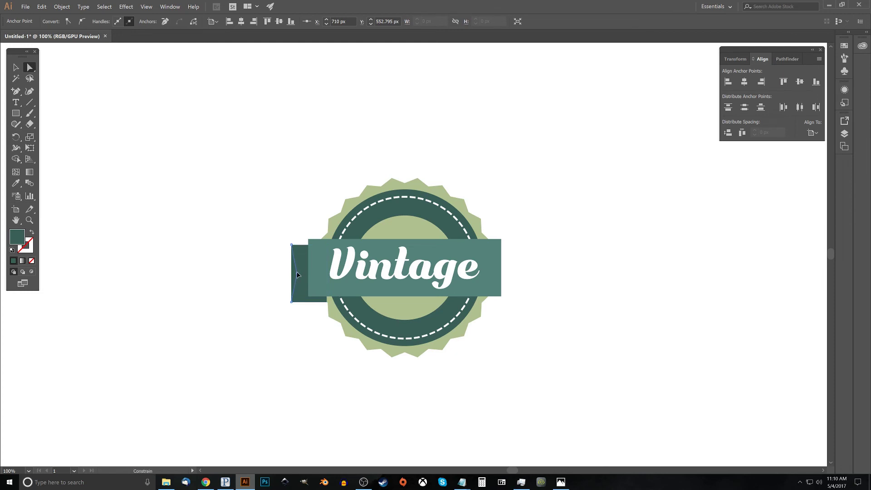
left_click_drag(297, 272, 296, 273)
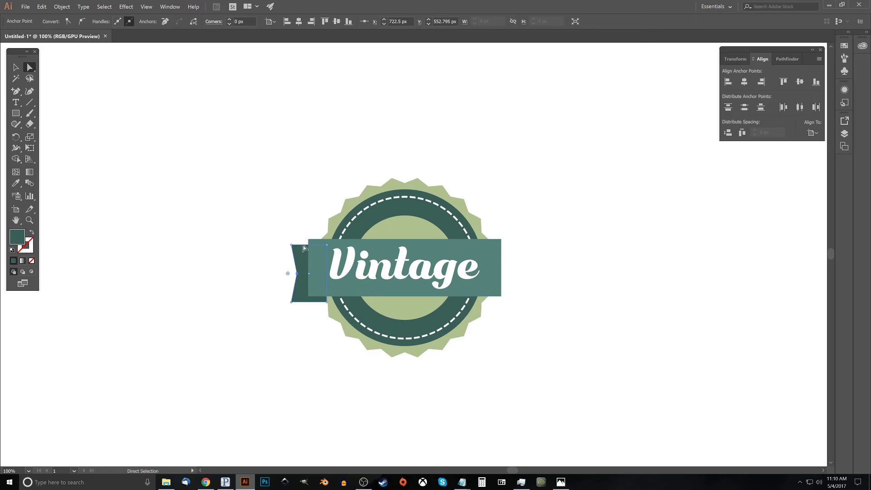
Examine the ribbon tail up close and compare it with the fold on the reference image's ribbon.
scroll(309, 261, "up", 2)
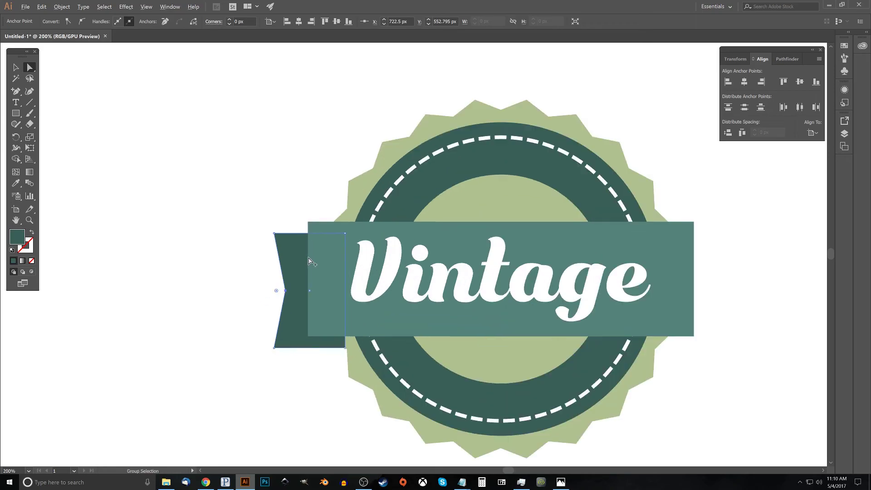
scroll(342, 292, "up", 1)
left_click_drag(342, 292, 254, 170)
left_click_drag(348, 173, 446, 278)
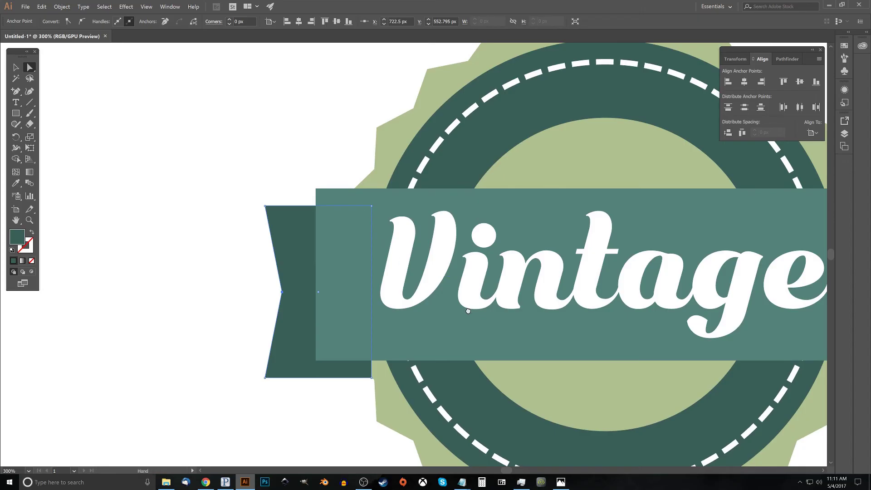
left_click_drag(468, 309, 396, 233)
left_click_drag(293, 132, 427, 203)
left_click(561, 481)
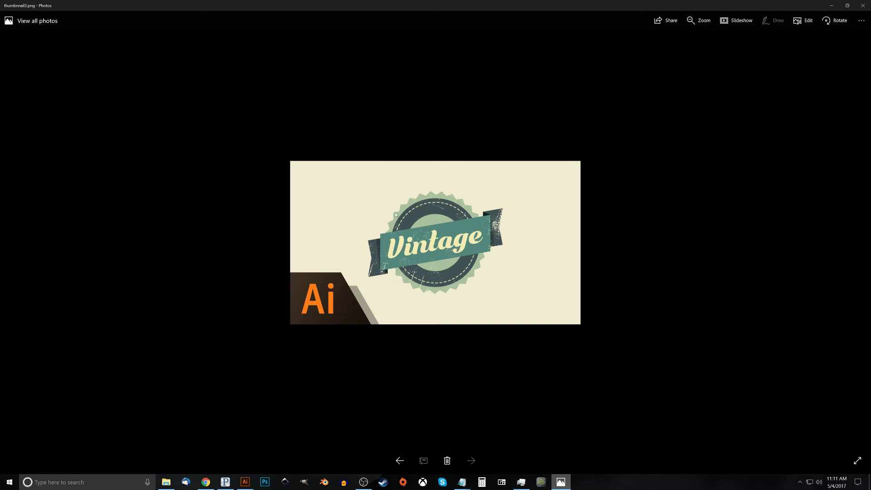
left_click(245, 482)
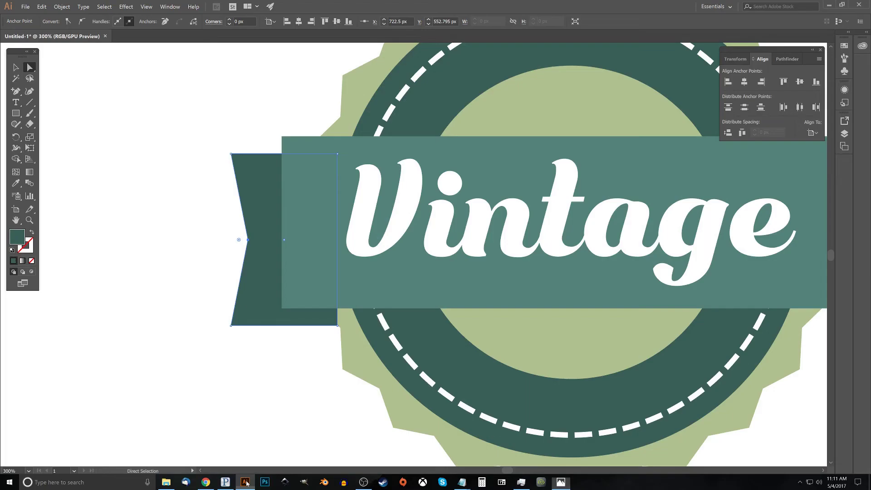
Draw a closed fold triangle with the Pen tool from the banner's lower-left corner to the tail's lower inner corner and up over the banner.
left_click(16, 93)
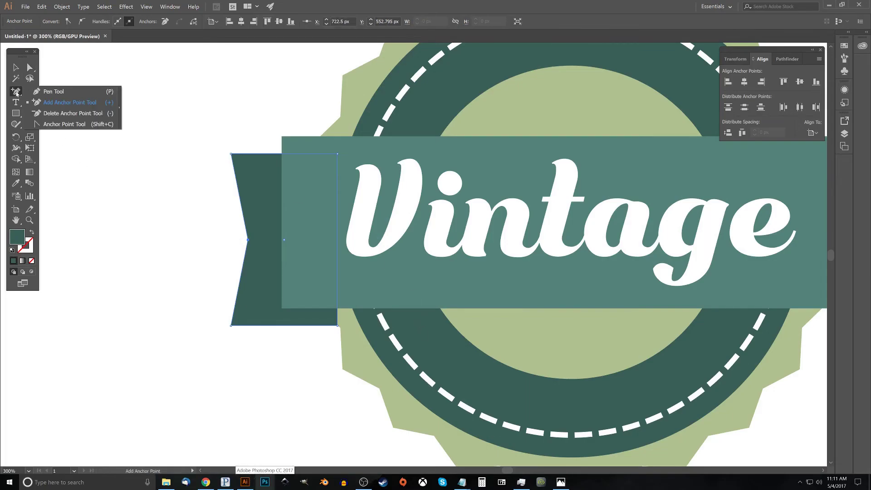
left_click(50, 92)
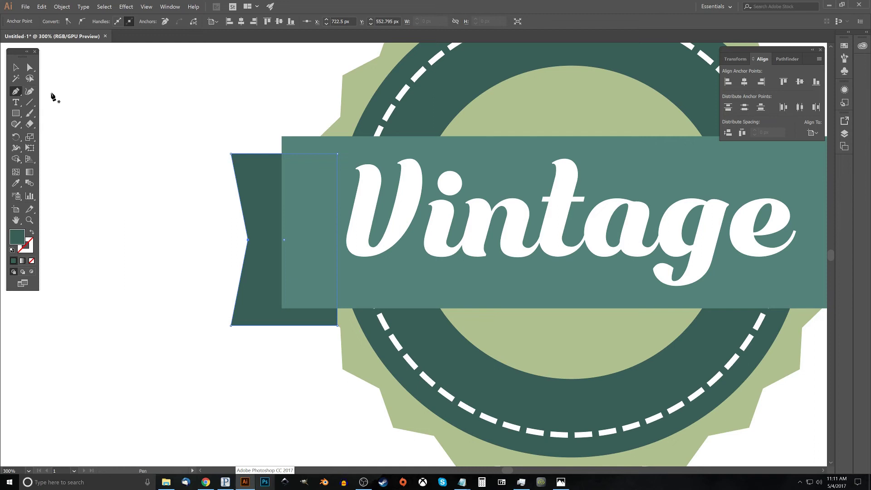
left_click(282, 308)
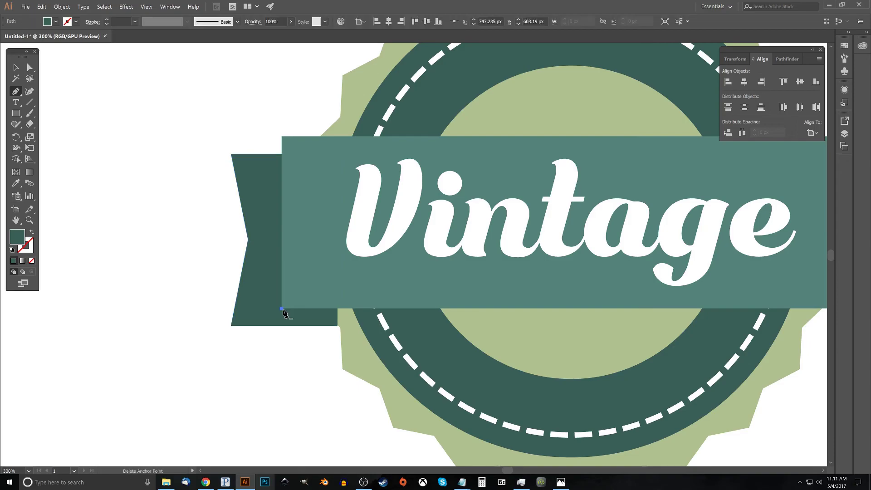
left_click(337, 326)
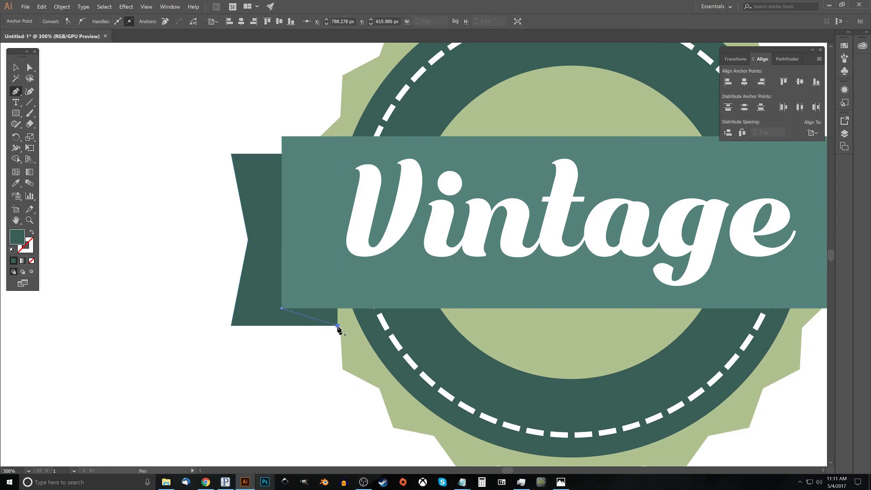
left_click(338, 272)
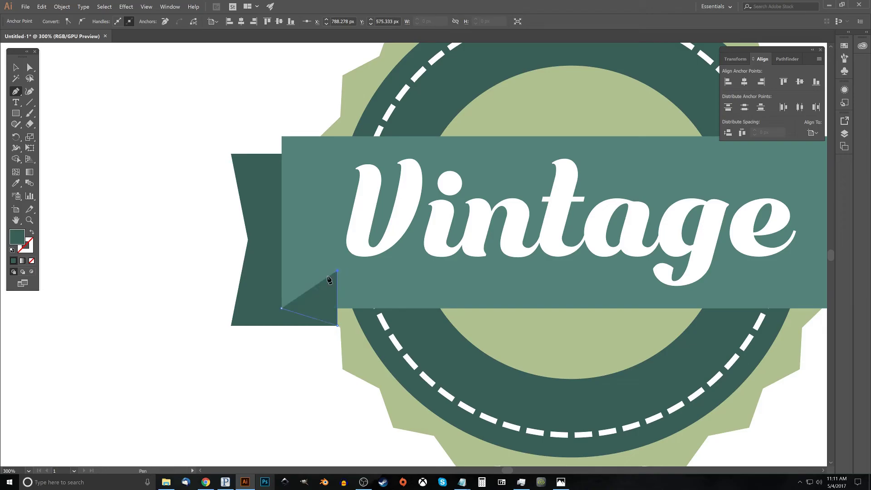
left_click(282, 309)
Fill the fold triangle with a much darker shade of teal.
double_click(17, 236)
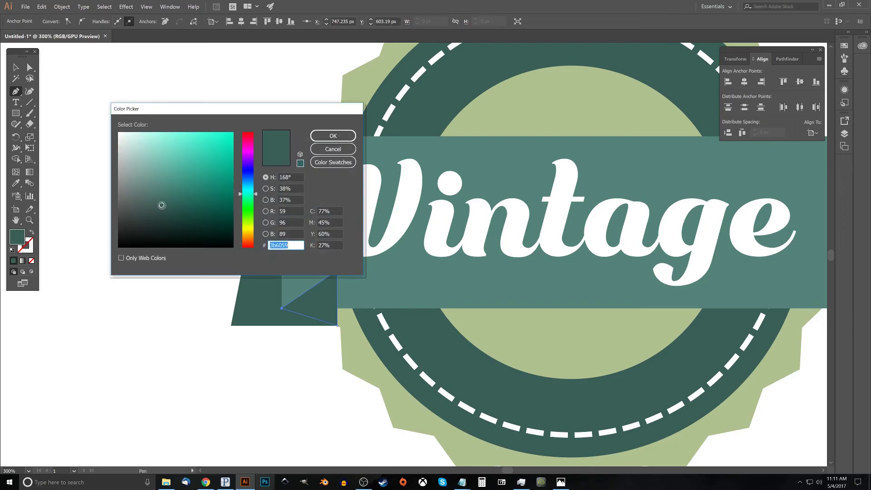
left_click_drag(161, 205, 160, 222)
left_click(344, 137)
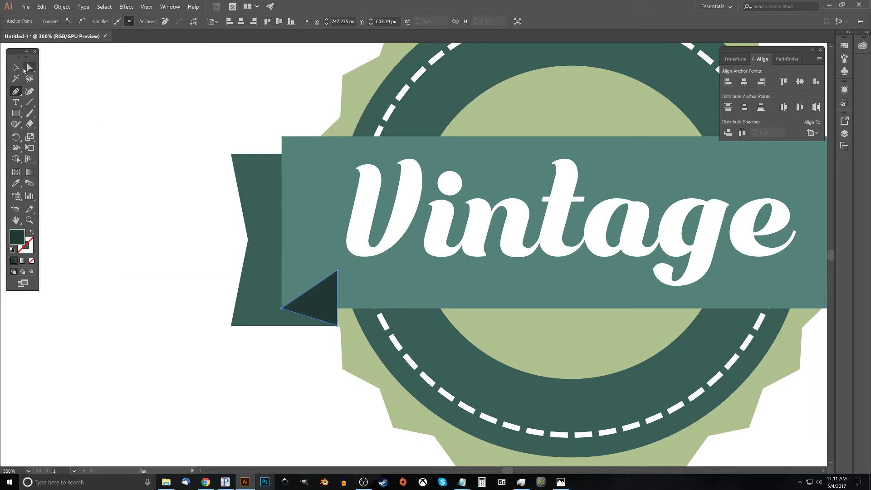
Send the fold triangle backward two levels so that it sits behind the main banner and in front of the tail.
left_click(22, 71)
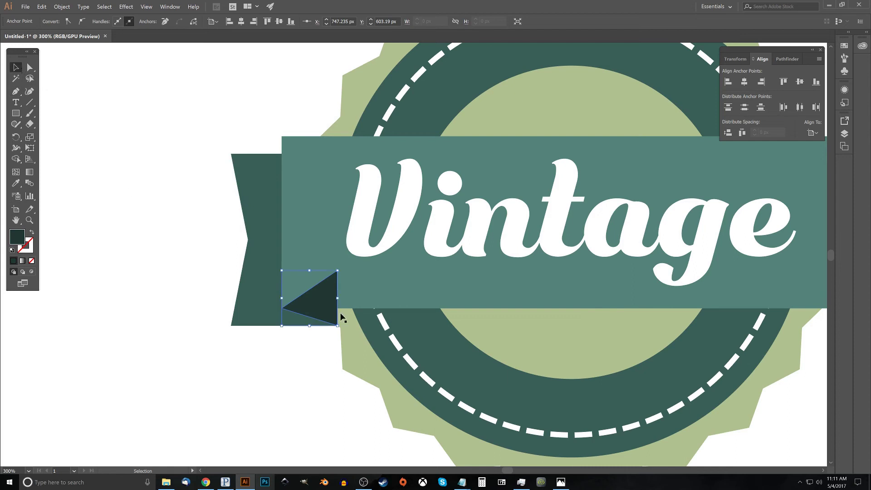
right_click(320, 297)
mouse_move(218, 270)
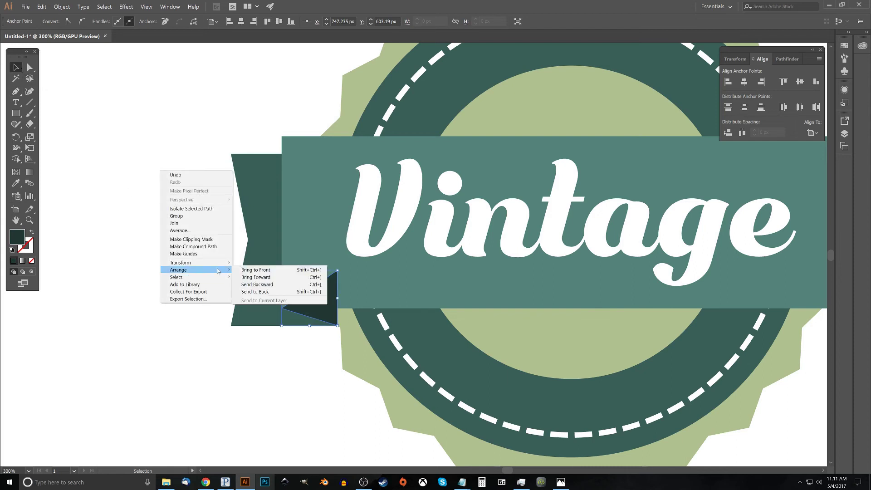
left_click(263, 285)
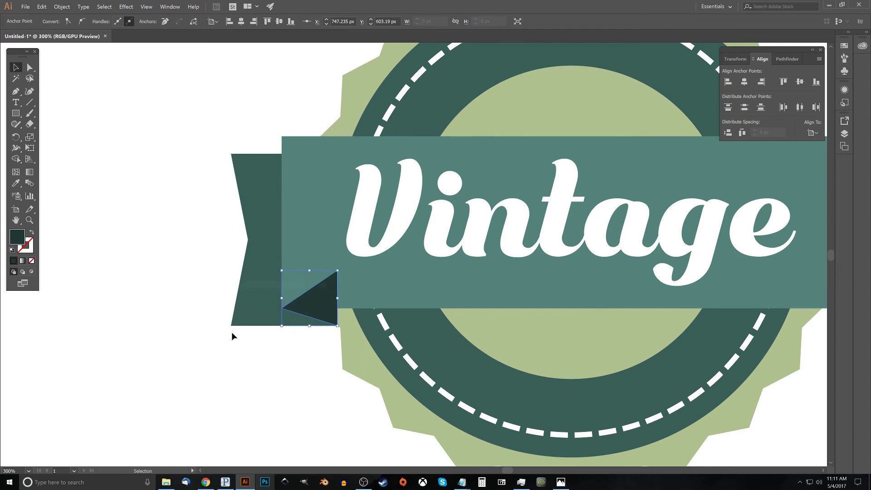
right_click(319, 305)
mouse_move(203, 272)
left_click(262, 286)
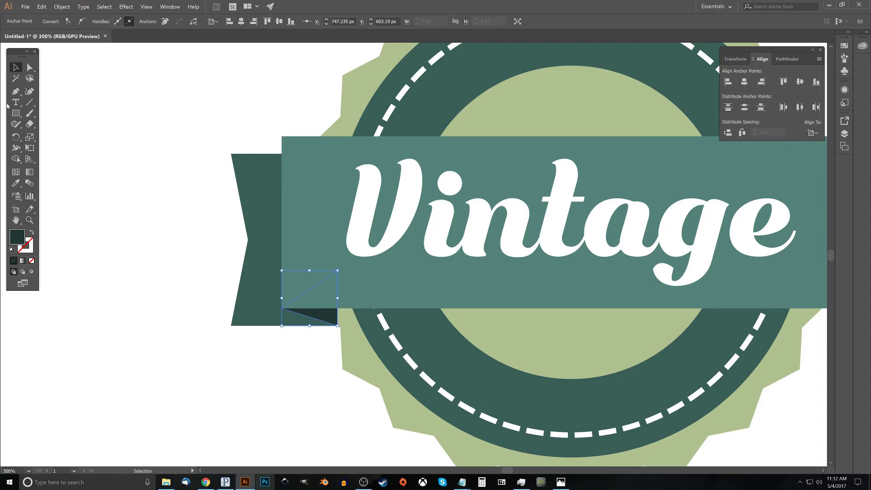
Draw a narrow closed shadow triangle with the Pen tool along the banner's left edge, about 16 px wide at its upper end.
left_click(15, 92)
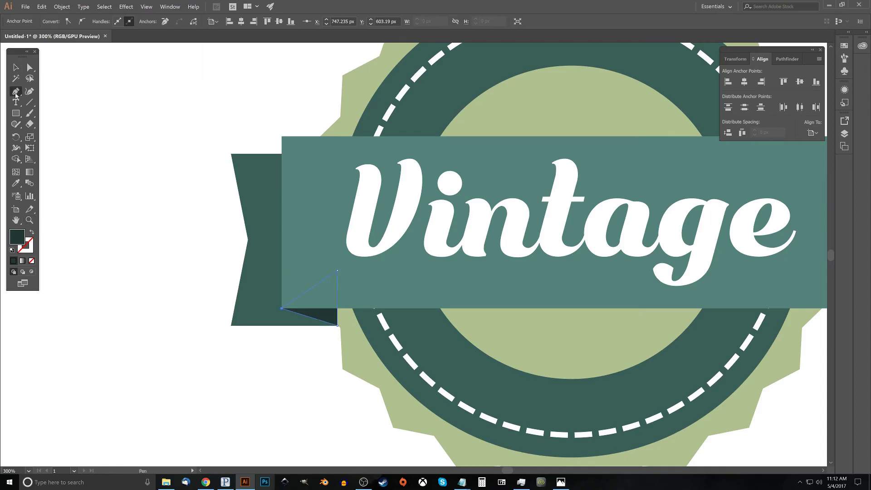
left_click(281, 136)
left_click(282, 309)
left_click(261, 143)
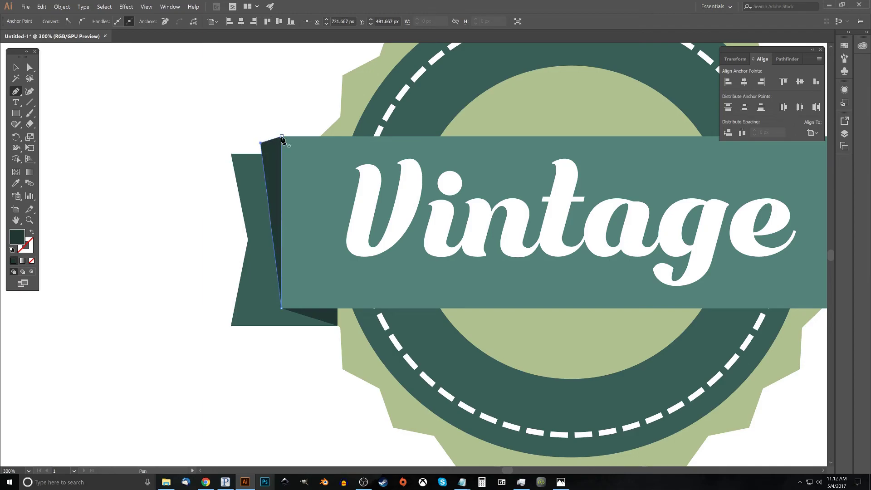
left_click(281, 137)
Draw a closed cutter shape with the Pen tool over the shadow triangle's upper end, its straight base aligned with the tail's top edge.
key("ctrl+shift+a")
left_click(231, 155, "ctrl")
left_click(231, 154)
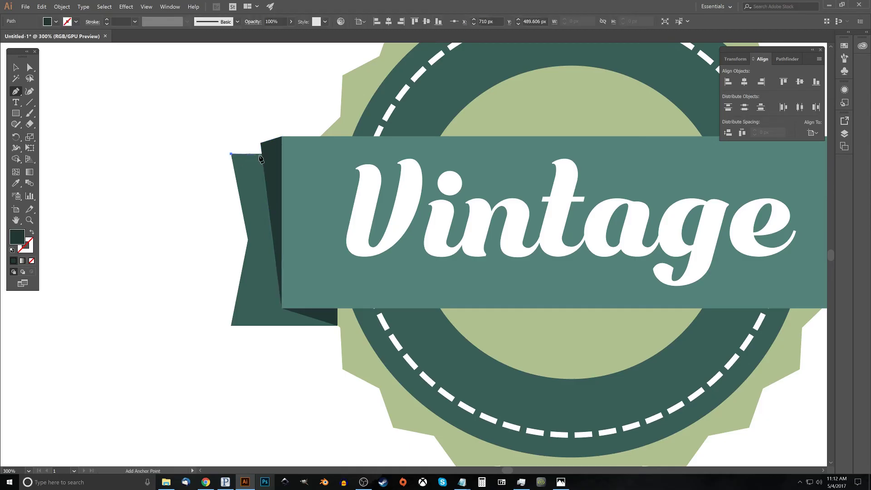
left_click(298, 154)
left_click(297, 132)
left_click(293, 119)
left_click(278, 109)
left_click(257, 105)
left_click(237, 114)
left_click(225, 131)
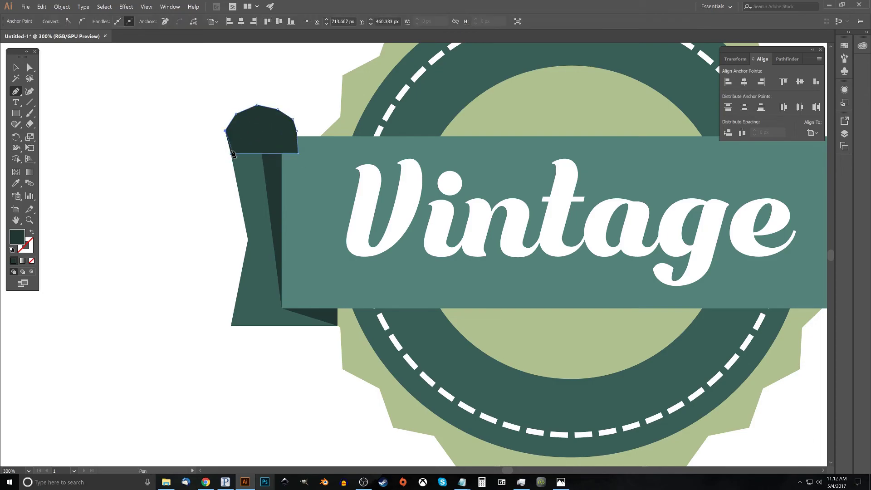
left_click(230, 154)
Subtract the cutter shape from the shadow triangle with Minus Front so the shadow ends flush with the tail's top edge.
left_click(16, 68)
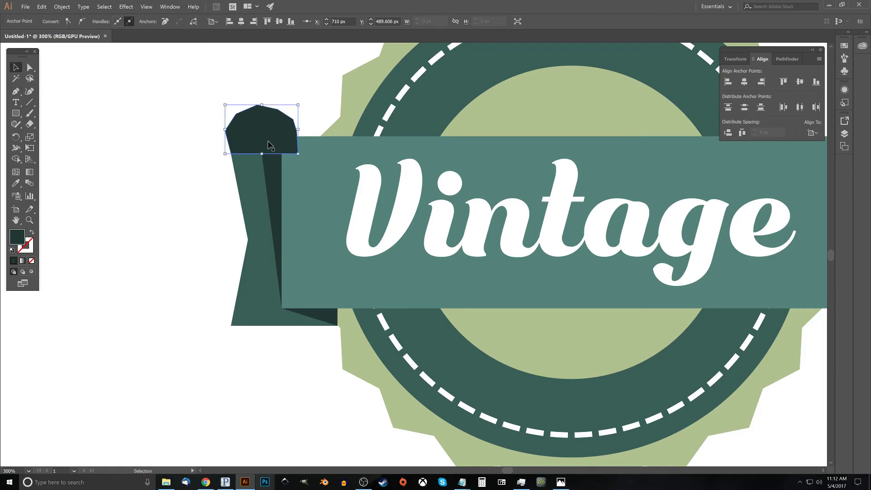
left_click(272, 178, "shift")
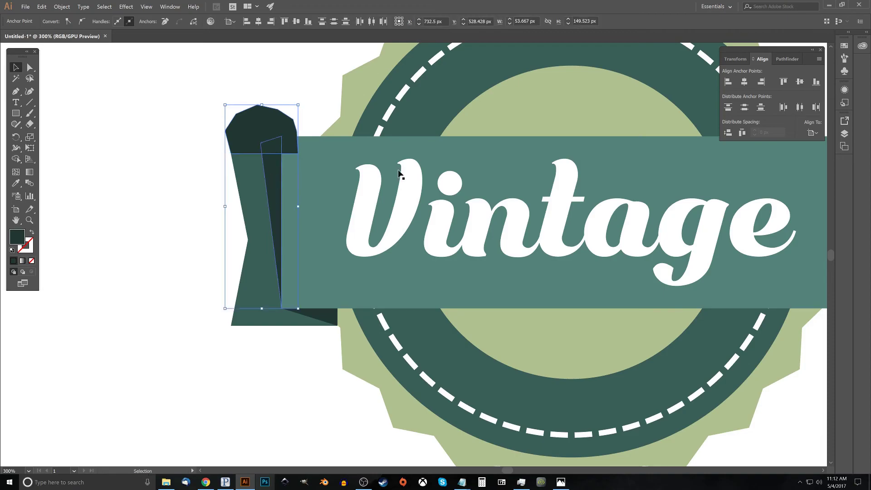
left_click(783, 63)
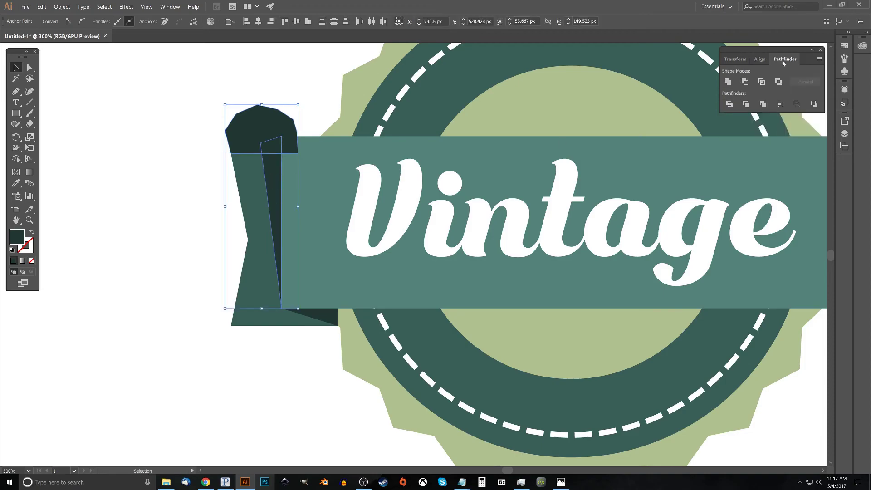
left_click(745, 81)
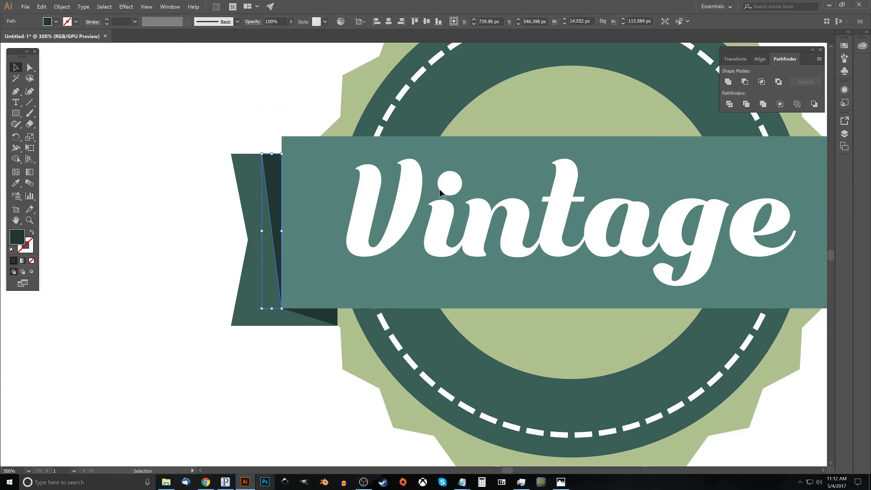
left_click(227, 114)
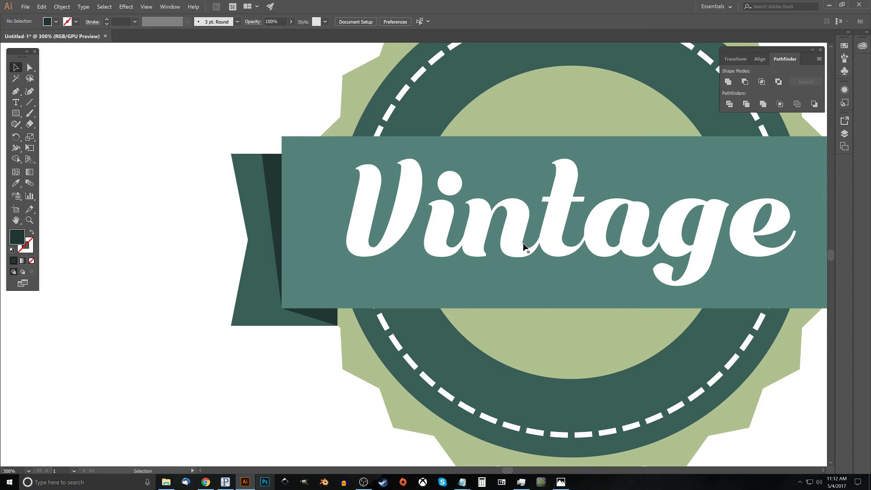
Check the reference image, and place a duplicate of the left tail with its shadow and fold triangles beside the original.
scroll(524, 247, "down", 1)
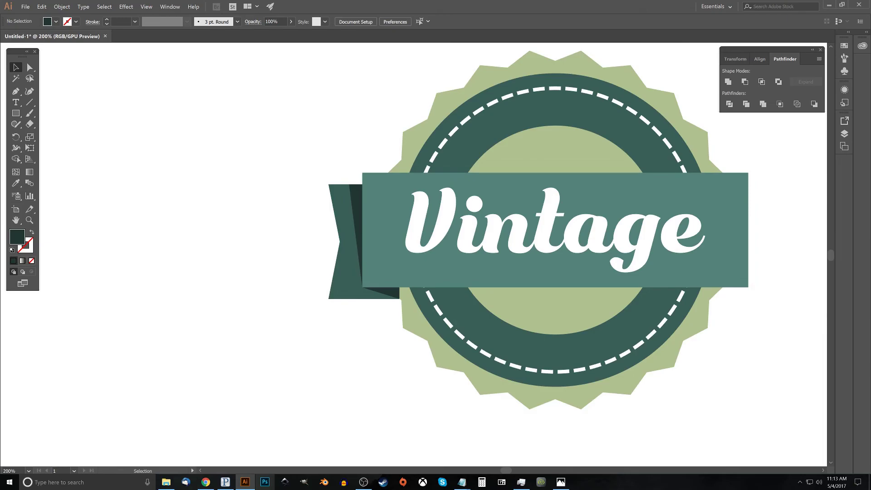
left_click(562, 482)
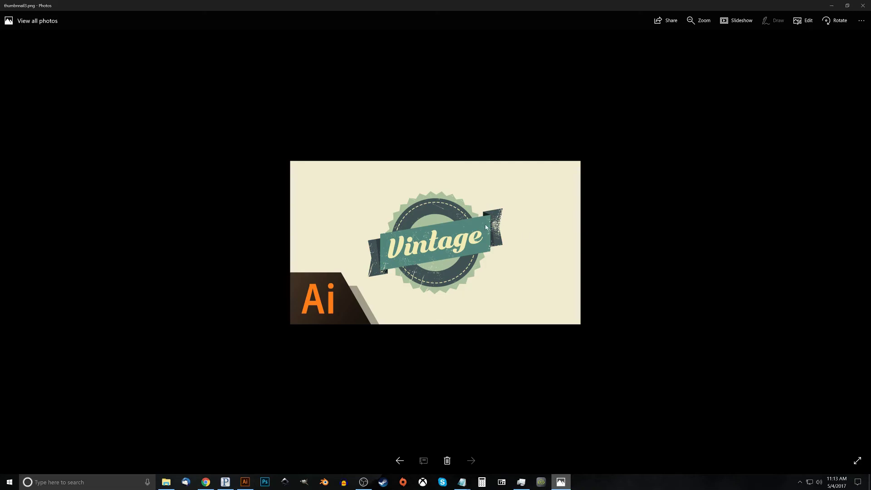
left_click(832, 5)
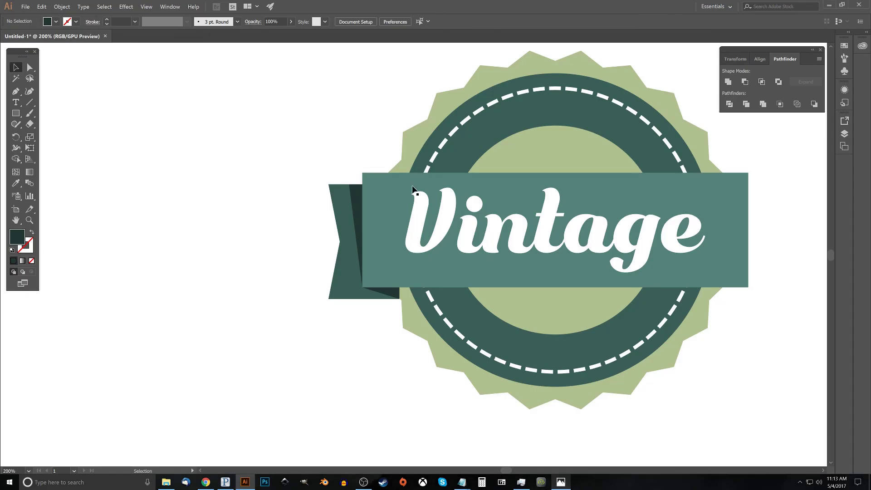
left_click(355, 194)
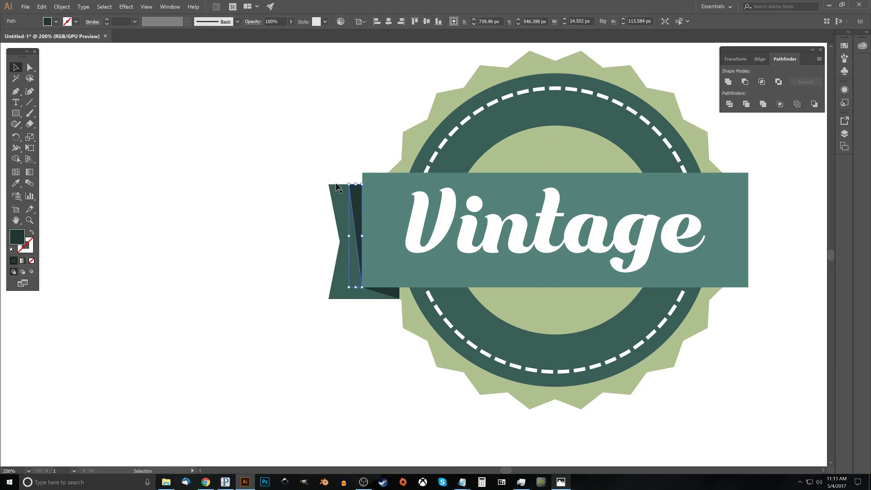
left_click(389, 295, "shift")
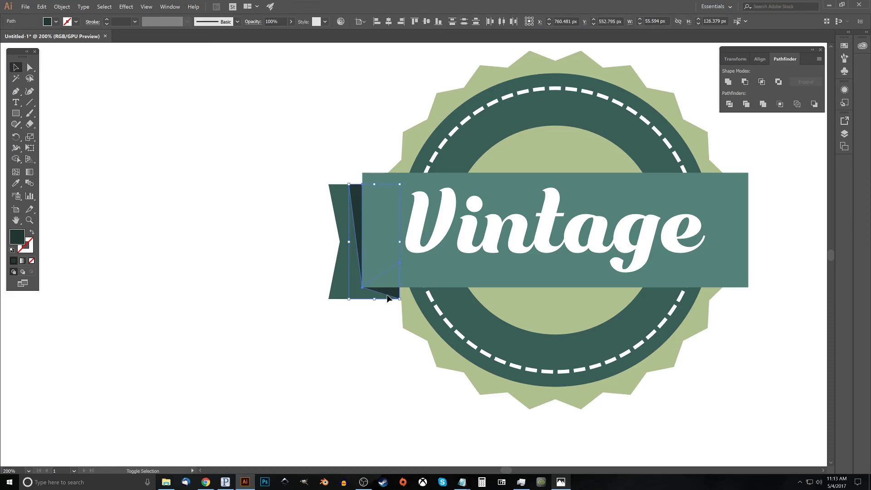
left_click(333, 194, "shift")
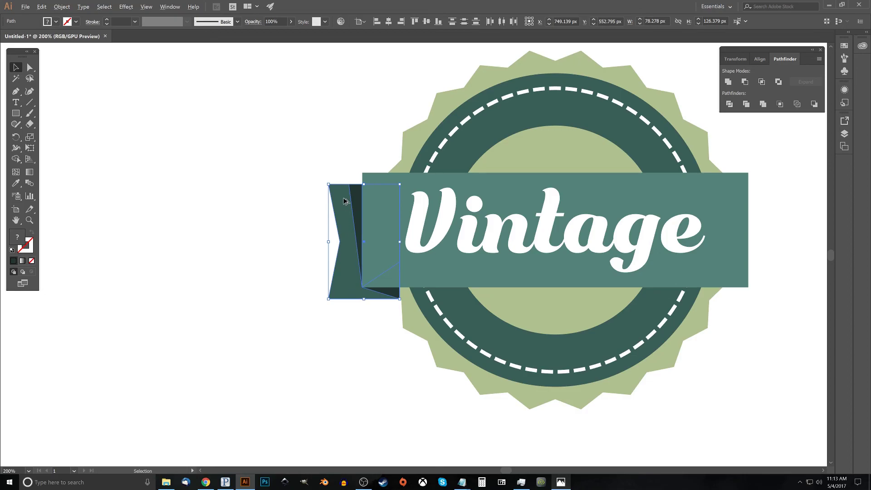
left_click_drag(344, 201, 279, 219)
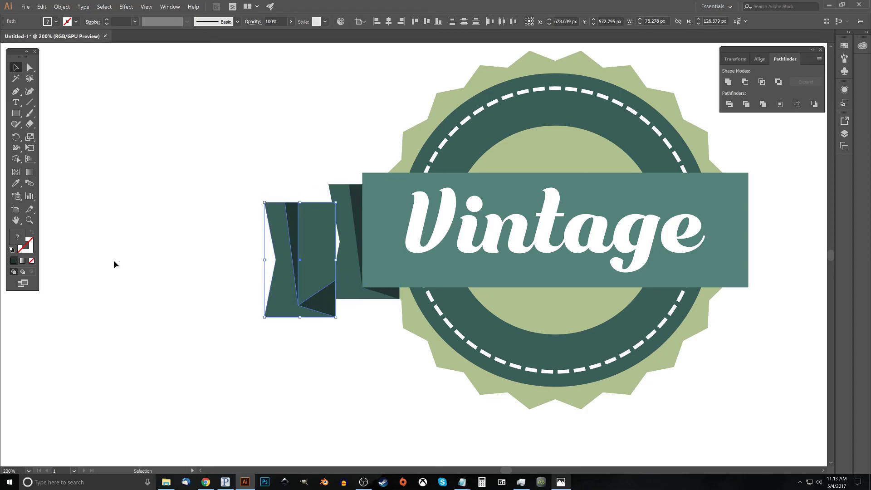
Rotate the duplicated tail with its shadow and fold triangles by 180 degrees.
left_click(16, 137)
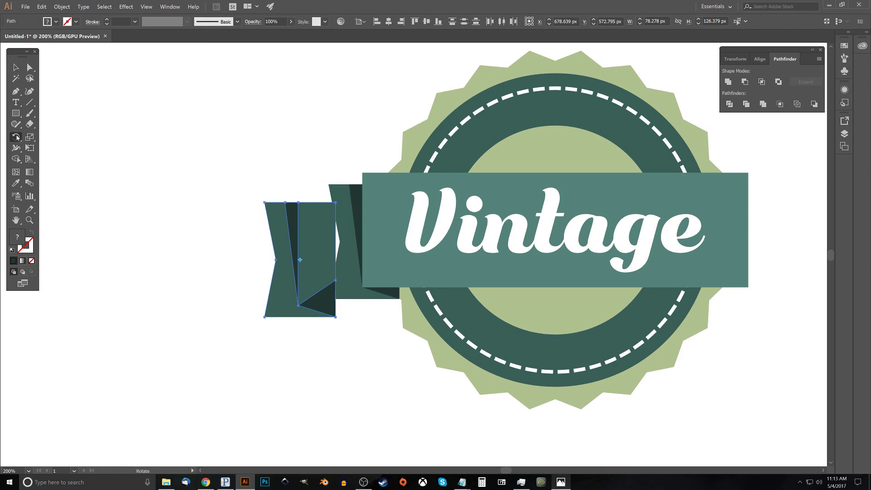
left_click_drag(322, 211, 283, 313)
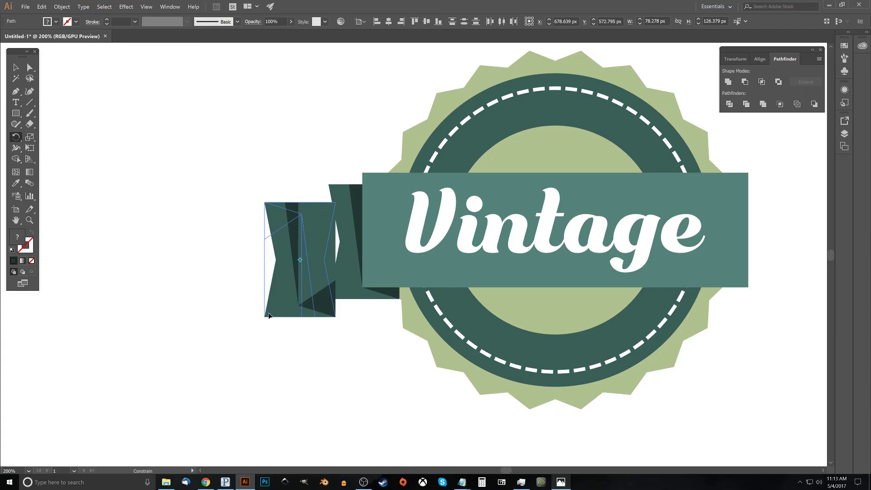
left_click_drag(269, 315, 269, 314)
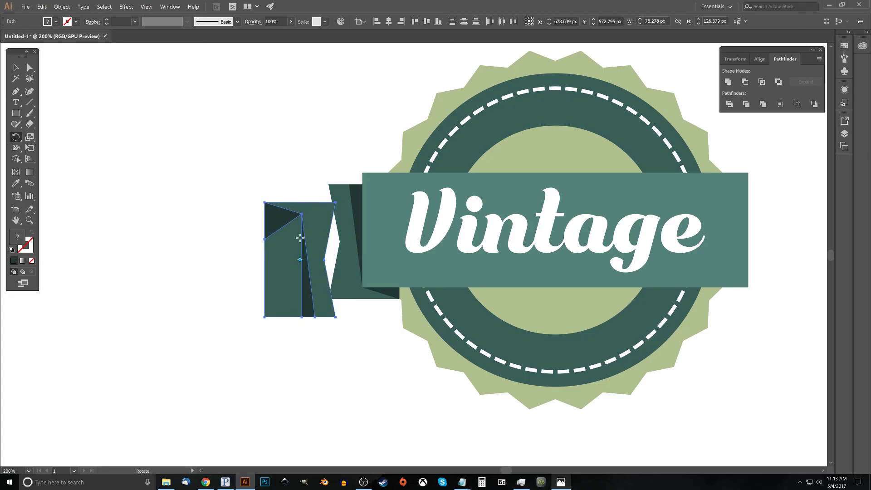
Move the rotated tail's fold corner onto the banner's upper-right corner and group its three pieces.
left_click(16, 68)
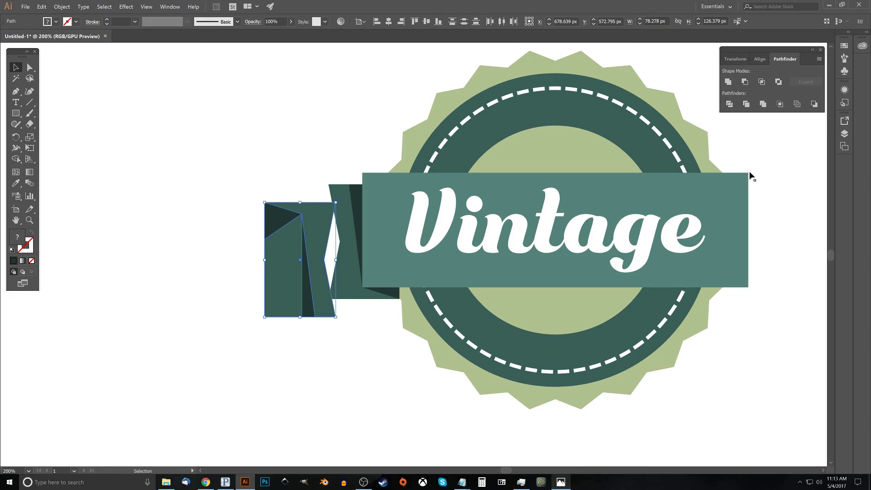
key("a")
left_click_drag(302, 217, 749, 176)
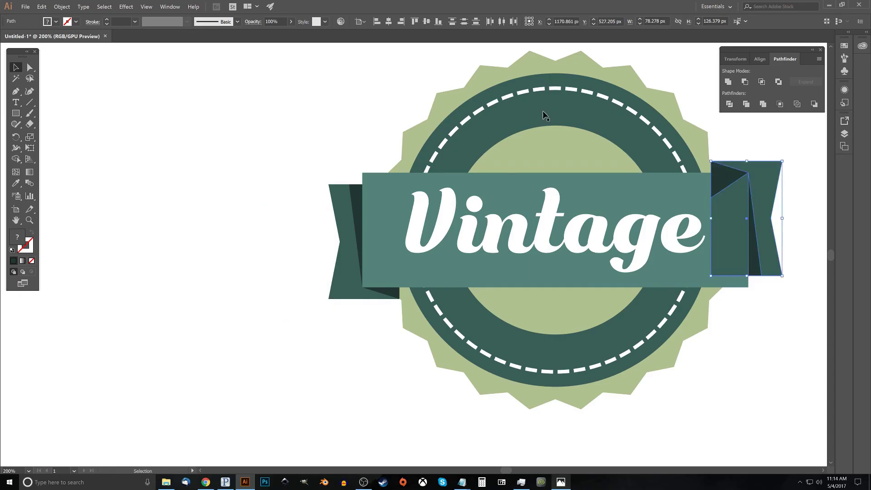
left_click(61, 6)
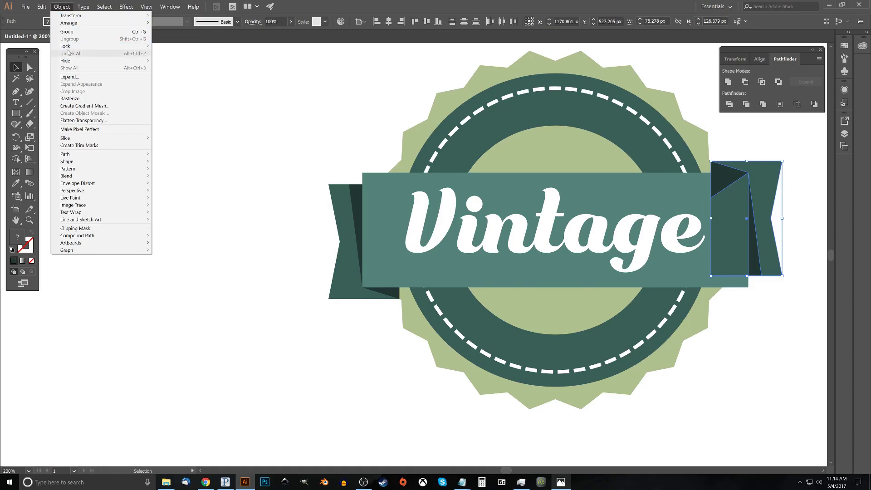
left_click(102, 32)
Send the right tail group backward three levels so that it sits behind the lettering and the main banner.
left_click_drag(524, 206, 389, 202)
left_click_drag(460, 180, 375, 199)
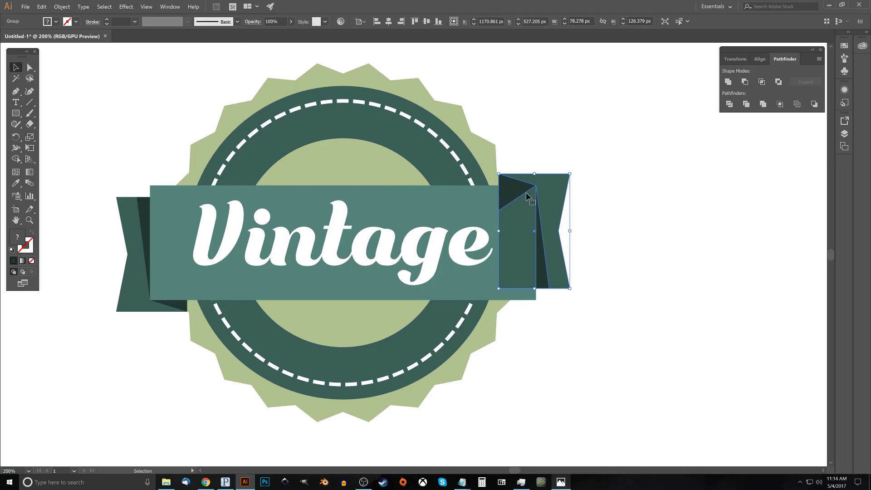
right_click(264, 118)
mouse_move(299, 187)
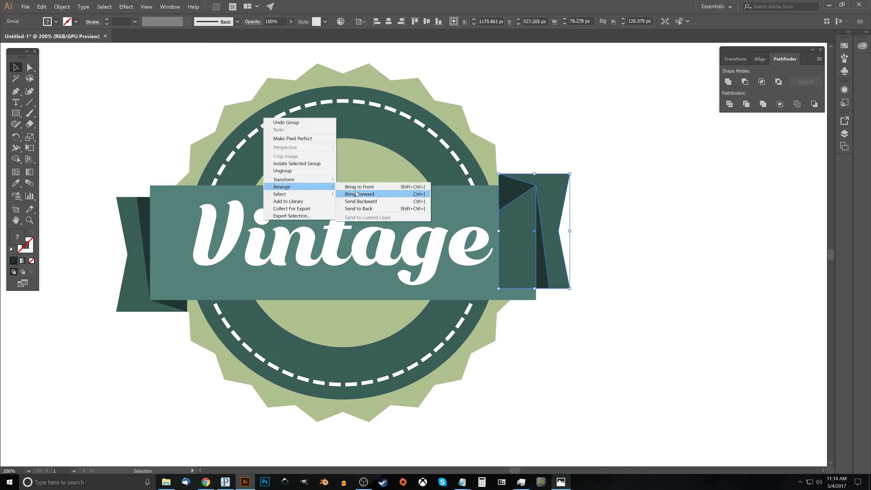
left_click(361, 202)
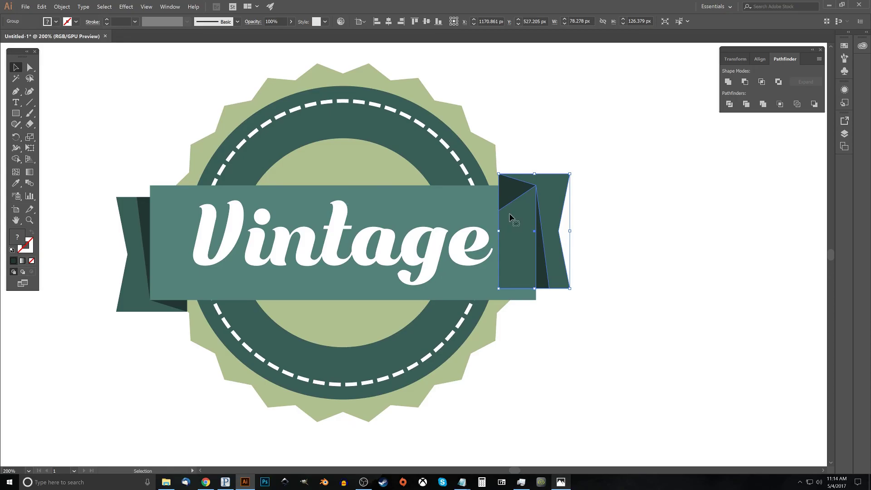
right_click(521, 201)
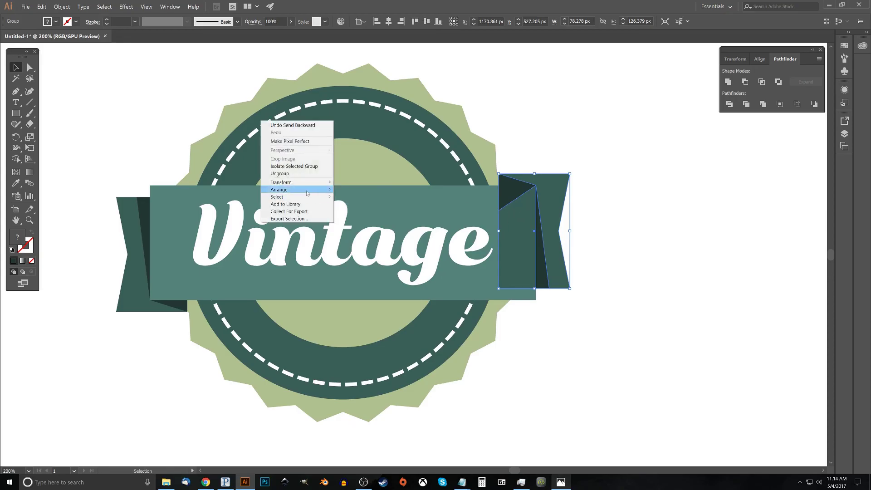
mouse_move(318, 190)
left_click(363, 205)
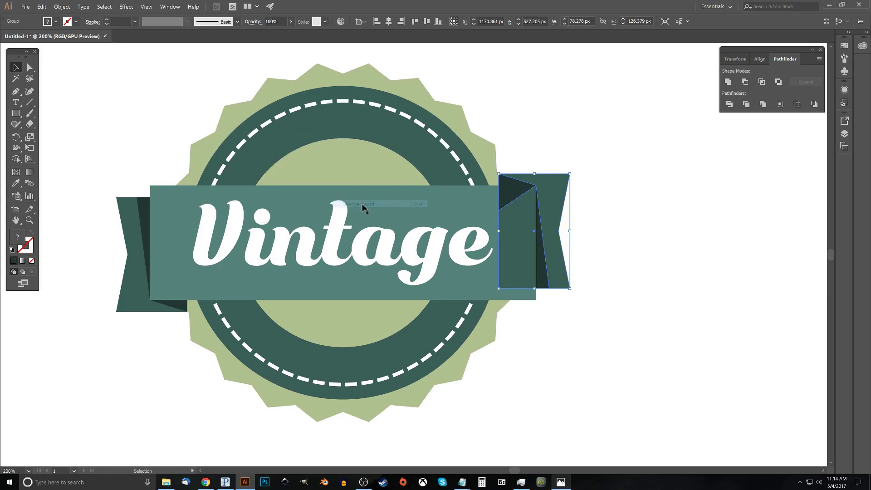
right_click(521, 213)
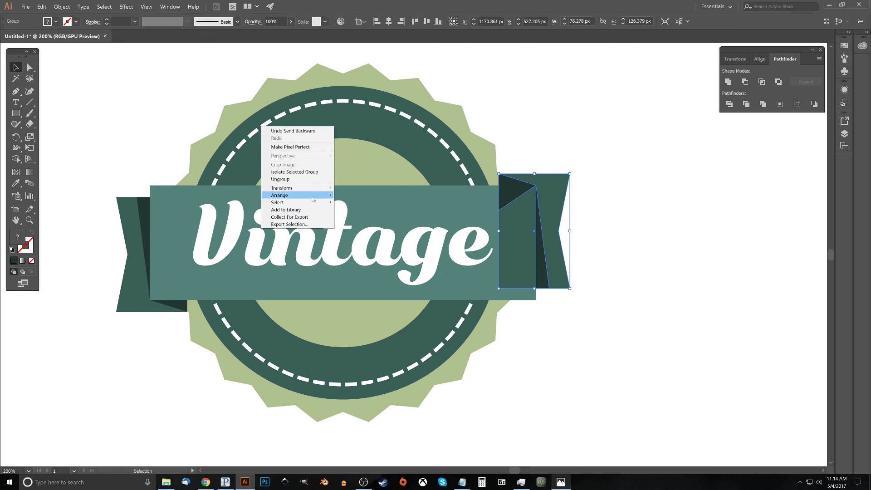
mouse_move(318, 195)
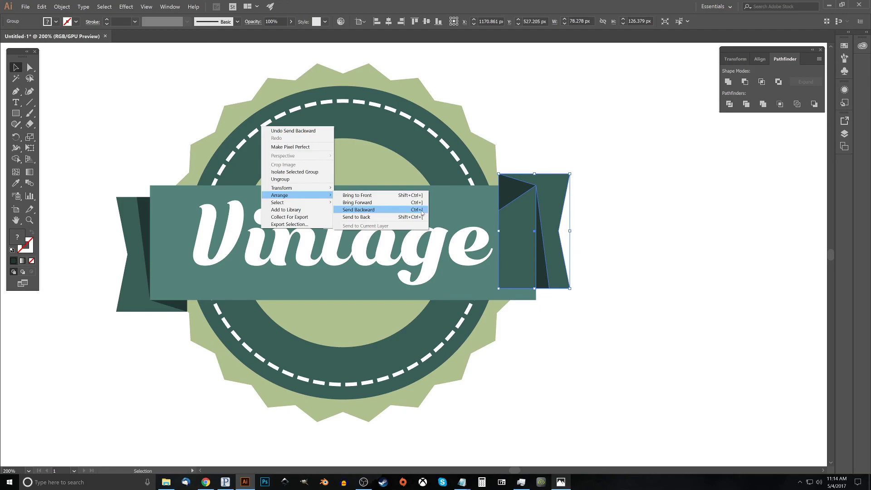
left_click(360, 211)
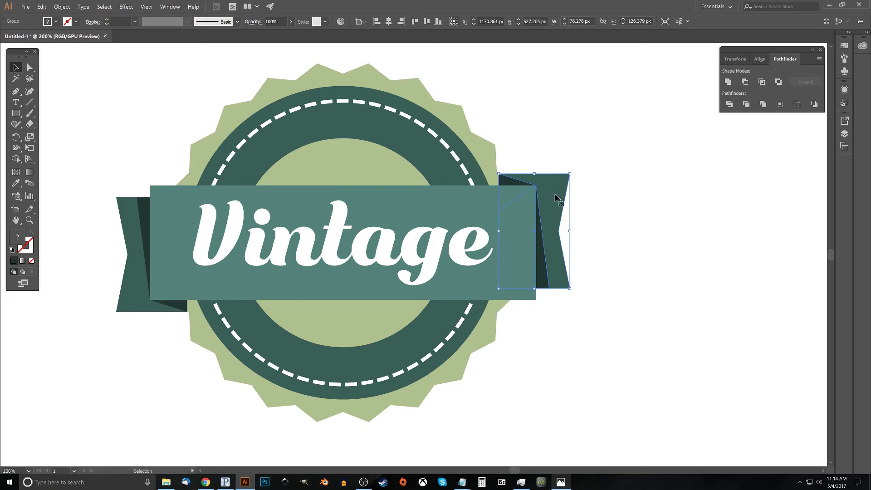
Group the right tail, the Vintage lettering, the main banner and the left tail with its shadow and fold into one ribbon.
left_click(460, 236, "shift")
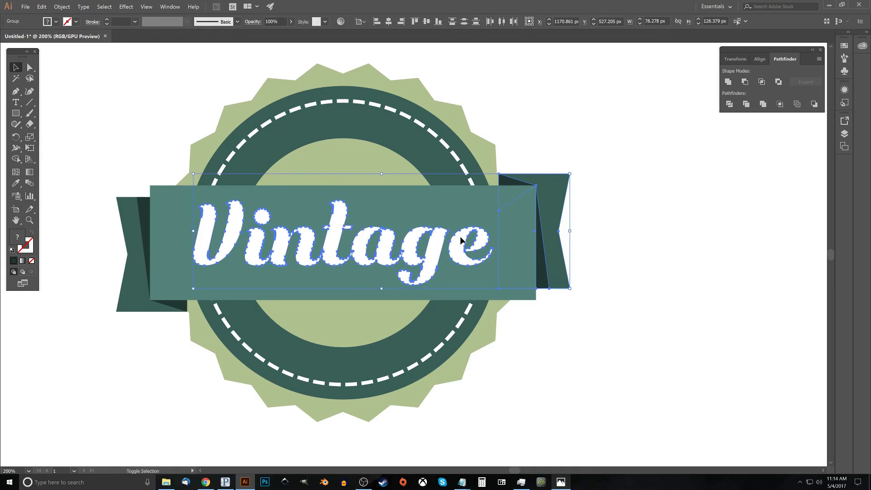
left_click(175, 202, "shift")
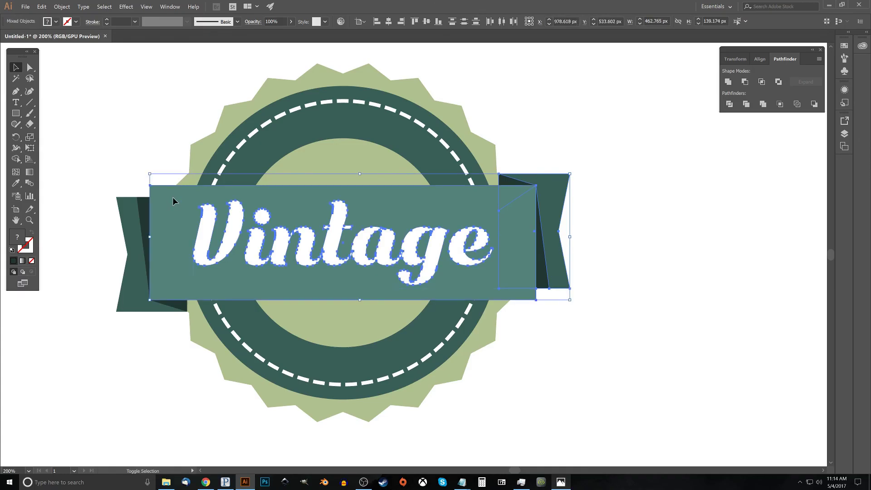
left_click(144, 206, "shift")
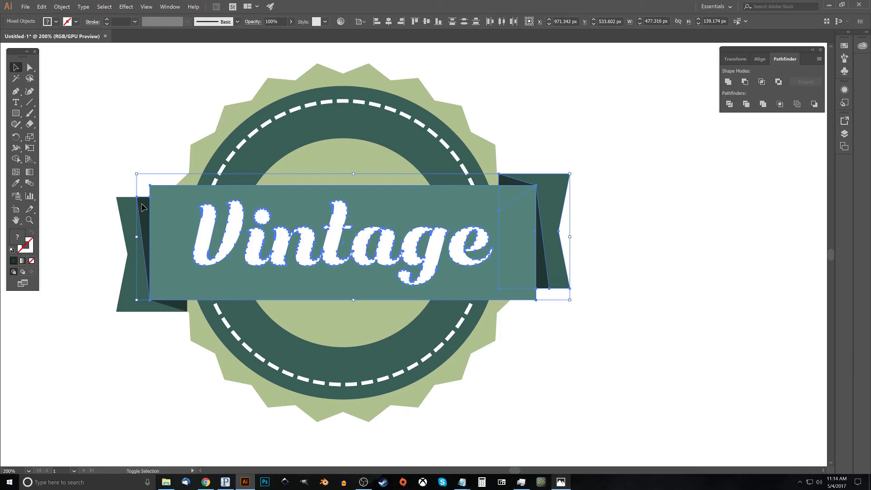
left_click(180, 309, "shift")
left_click(121, 207, "shift")
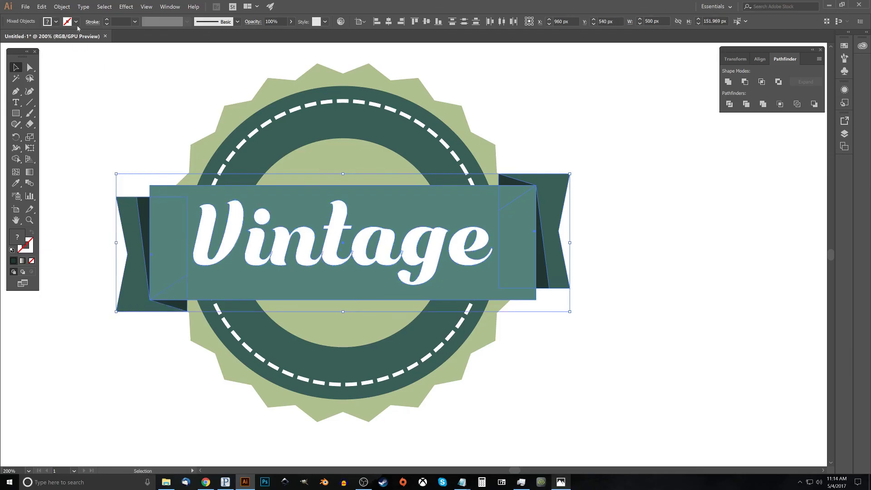
left_click(67, 8)
left_click(68, 31)
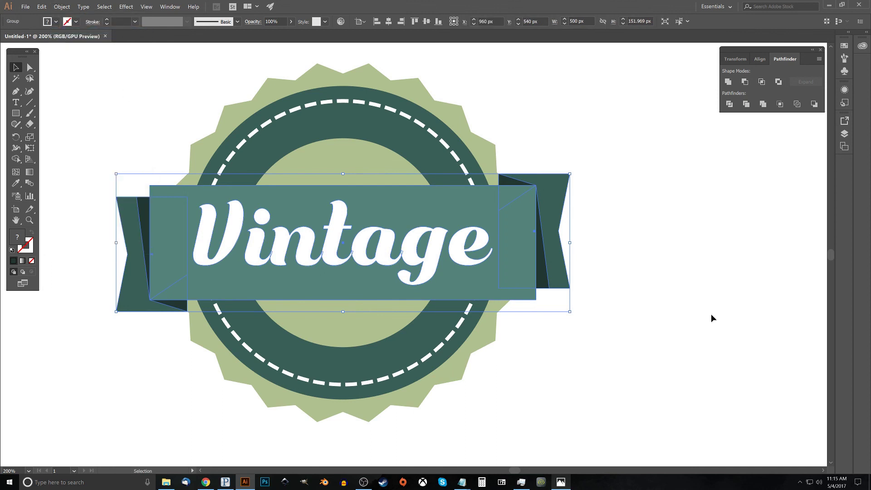
left_click(667, 212)
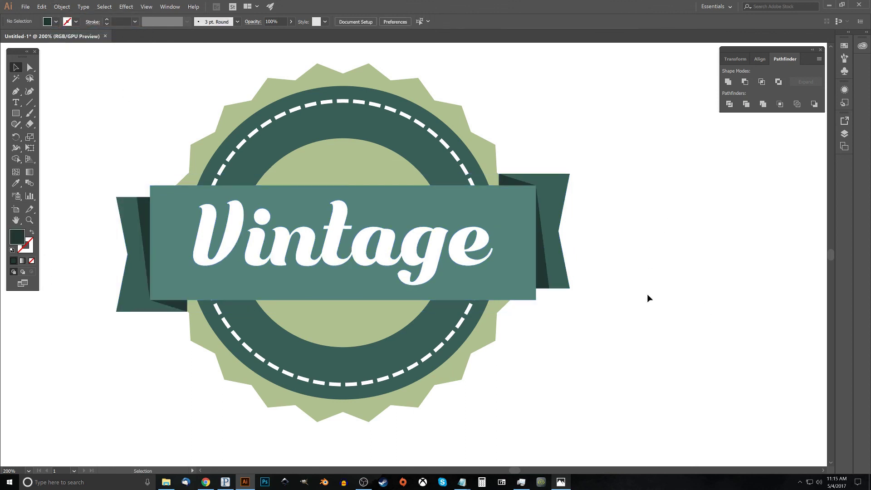
Move the ribbon group about 323 px to the right, off the centre of the seal.
left_click_drag(356, 223, 649, 235)
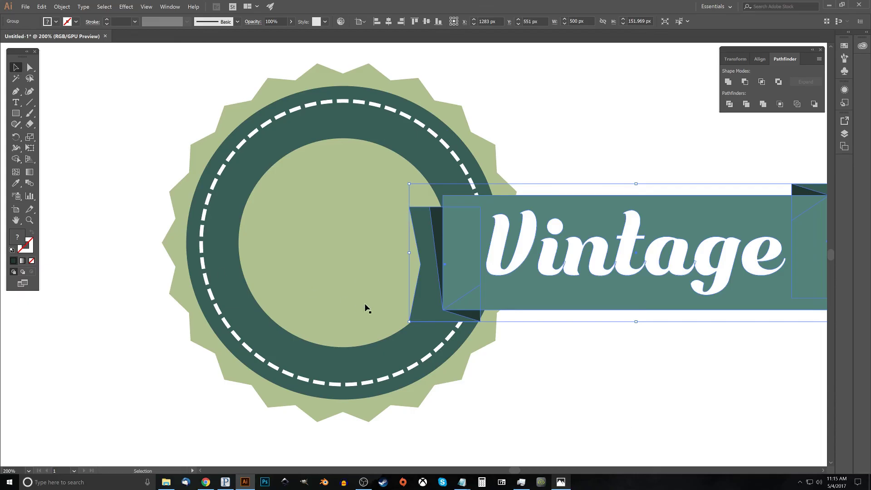
Undo the ribbon's last move and enlarge the ribbon group proportionally about its centre to about 566 by 172 px.
key("ctrl+z")
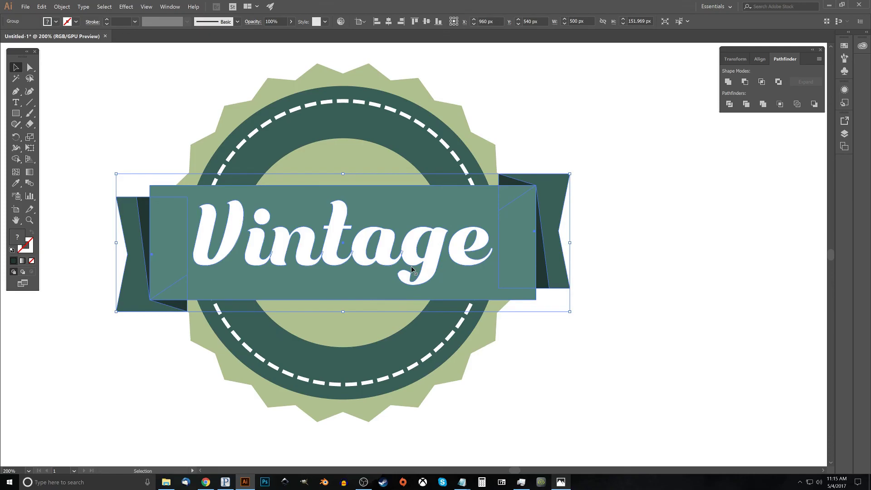
scroll(411, 268, "down", 2)
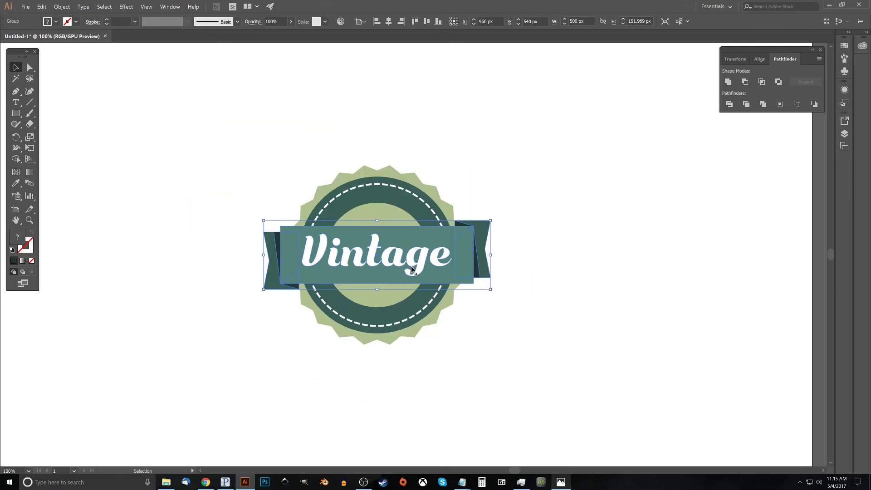
left_click_drag(492, 291, 510, 298)
left_click_drag(510, 297, 502, 293)
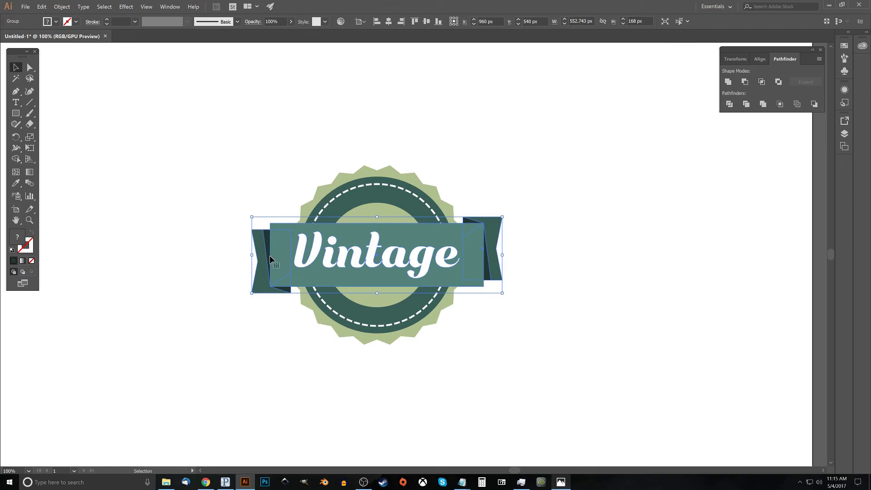
left_click(500, 290, "shift")
mouse_move(494, 286)
left_mouse_down()
mouse_move(477, 286)
mouse_move(505, 294)
left_mouse_up()
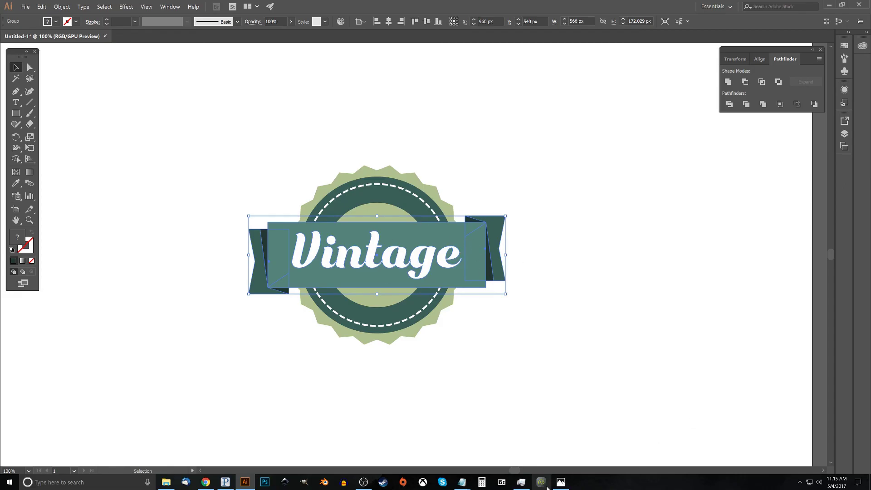
Check the reference image in Photos, then shear the ribbon group vertically about its centre so its right end rises, about 253 px overall height.
left_click(564, 486)
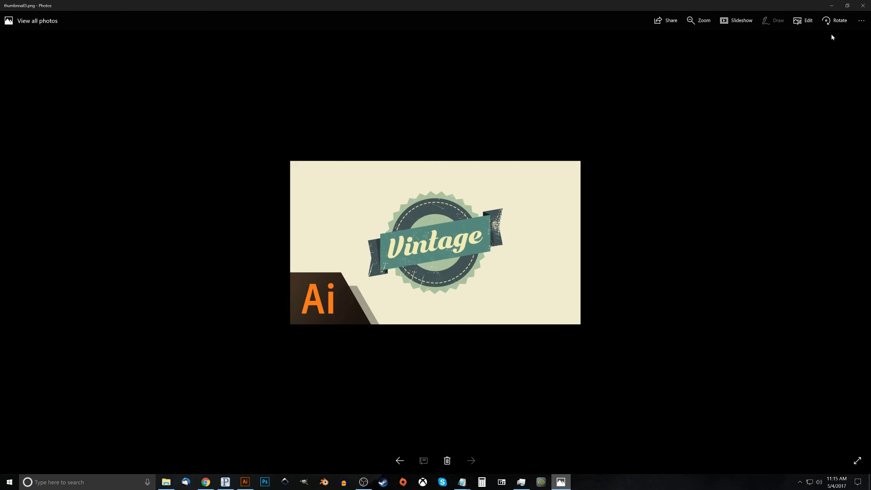
left_click(245, 482)
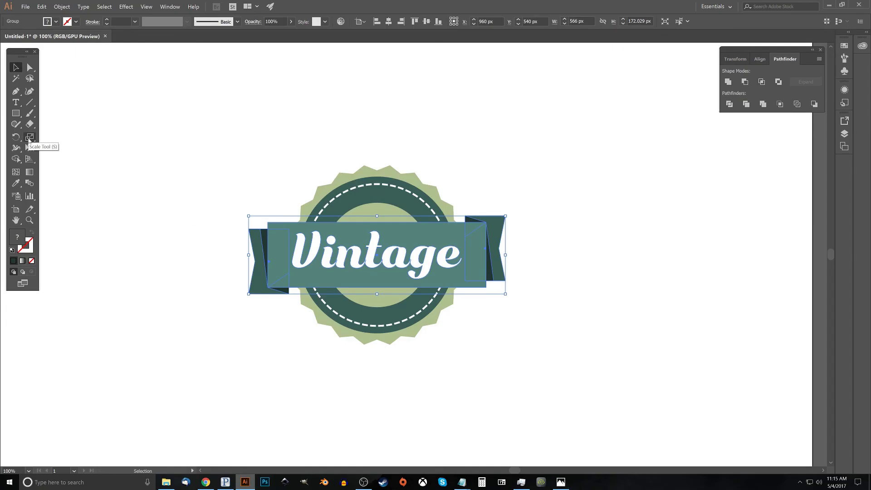
left_click_drag(30, 139, 62, 149)
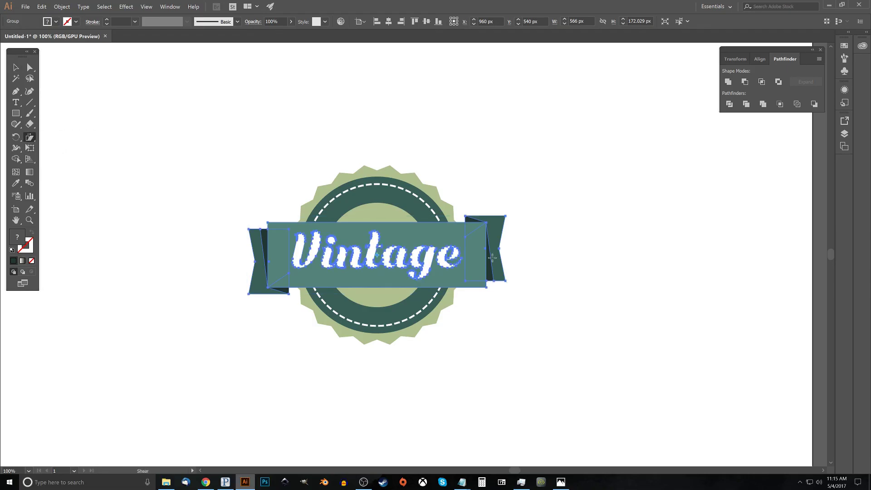
left_click_drag(486, 256, 482, 240)
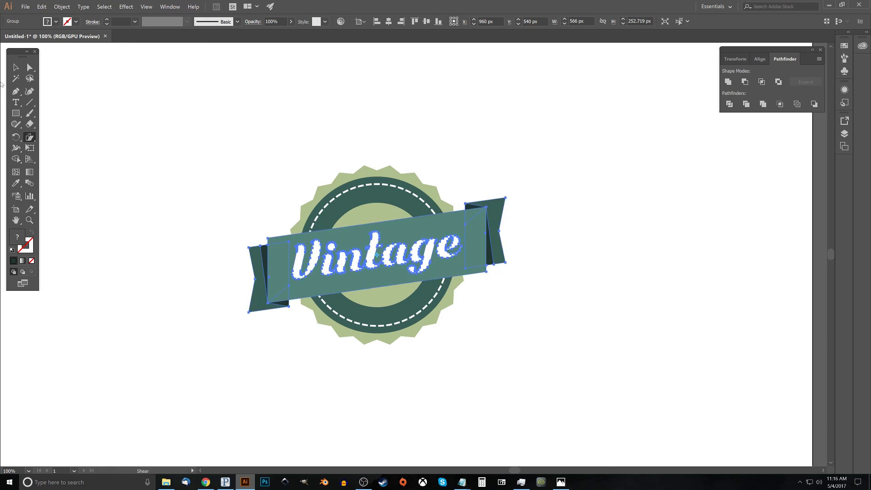
left_click(16, 68)
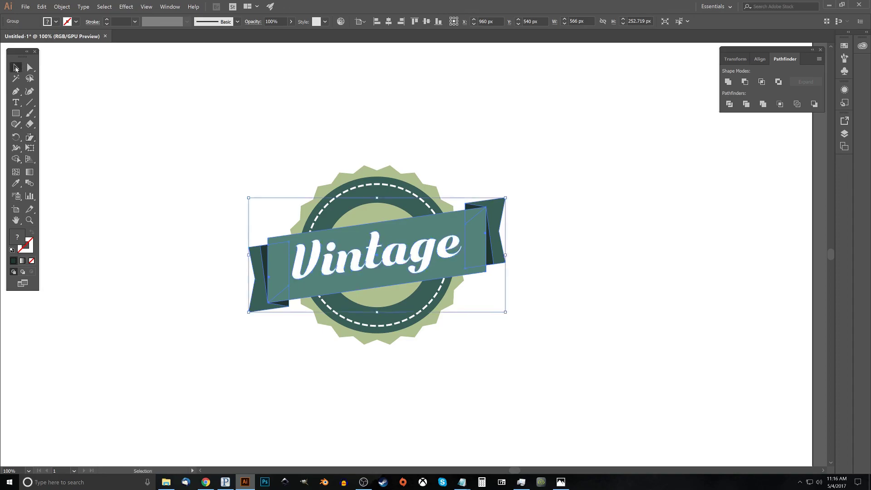
left_click(618, 262)
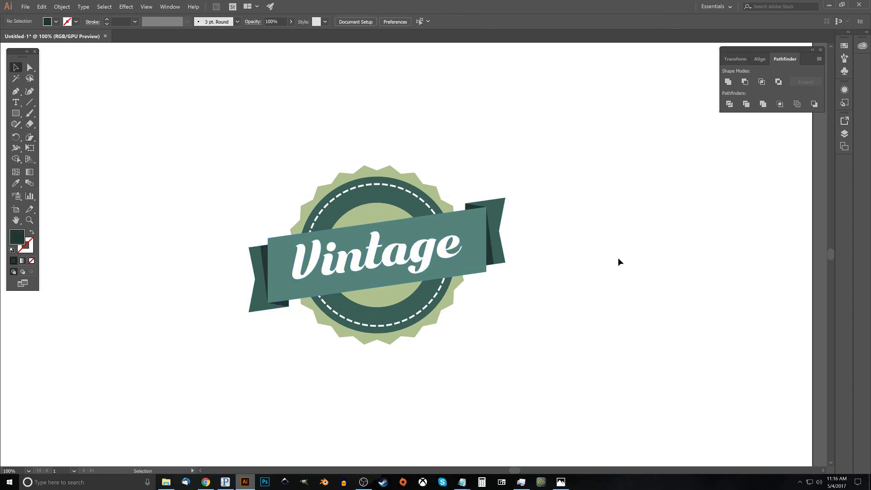
Compare with the reference image in Photos and group the seal, ring, stitching and ribbon into one badge.
left_click(561, 481)
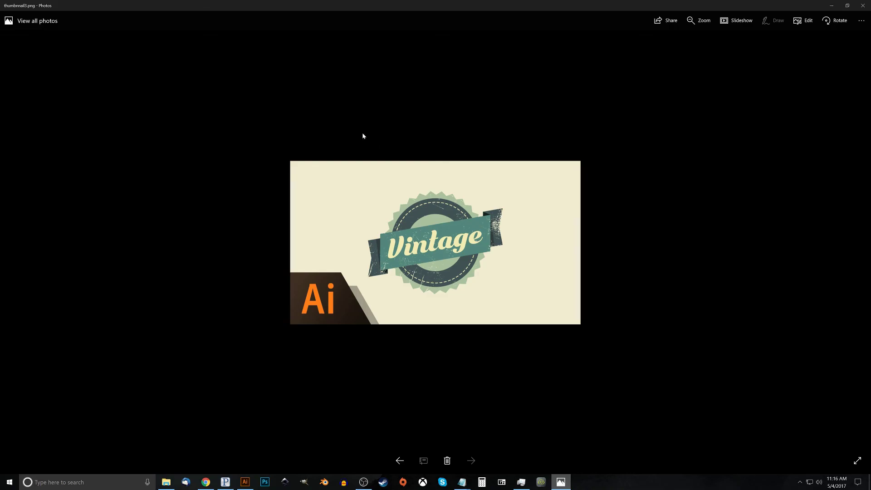
left_click(245, 480)
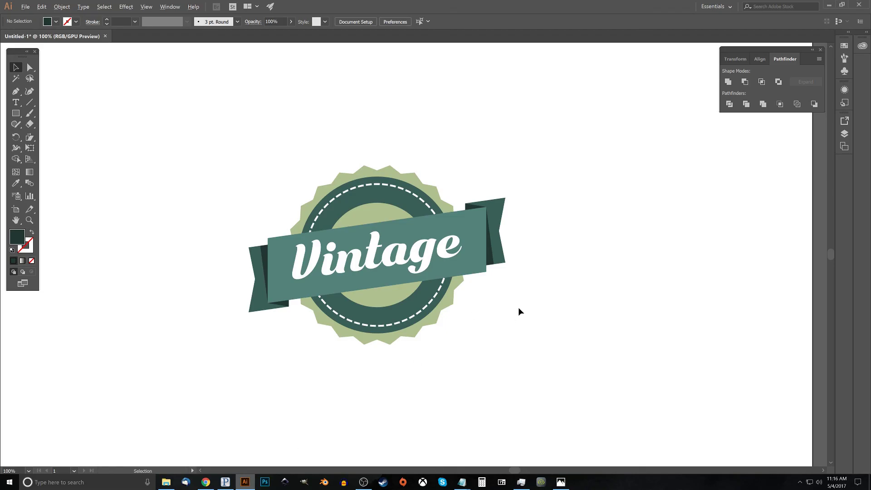
scroll(518, 307, "down", 3)
scroll(518, 306, "up", 1)
left_click_drag(584, 380, 315, 173)
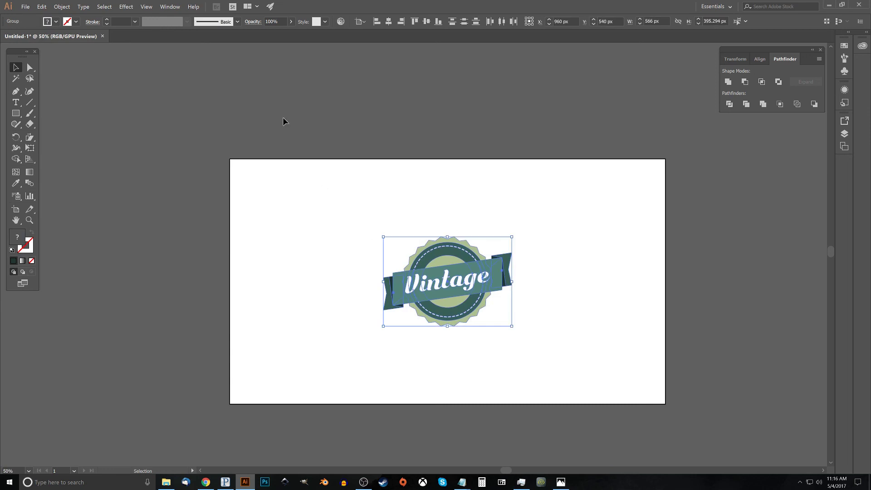
left_click(68, 7)
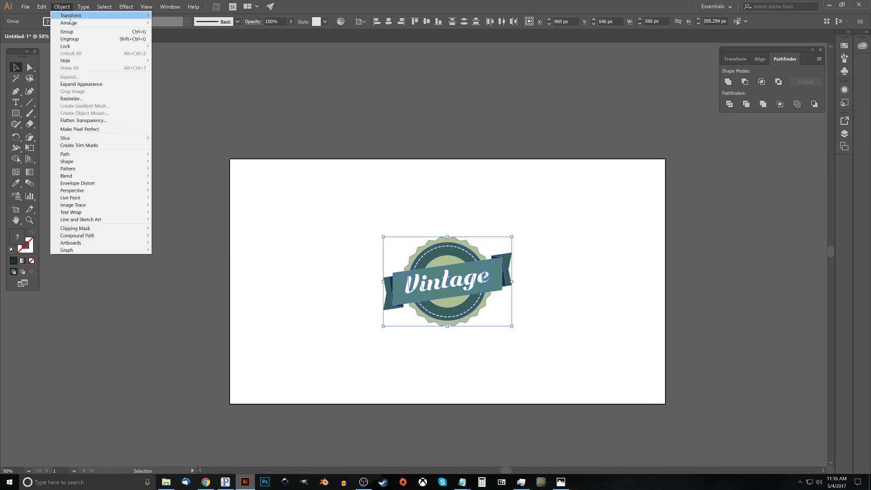
left_click(71, 32)
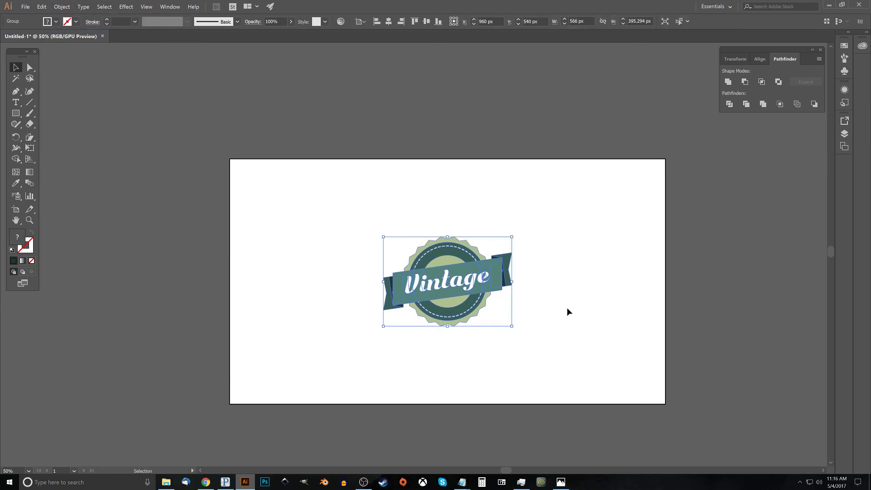
left_click(589, 287)
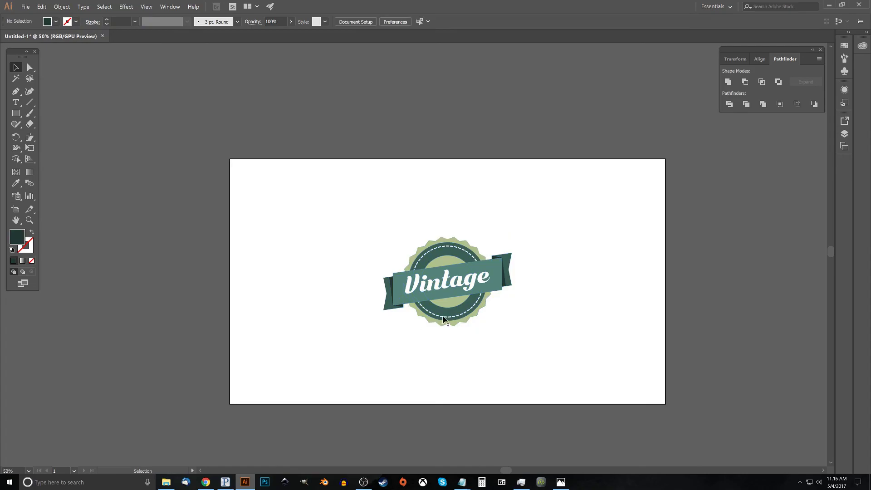
Place Scratch.png from the Resources > Ele folder in File Explorer into the document and move it beside the badge's left side.
left_click(166, 482)
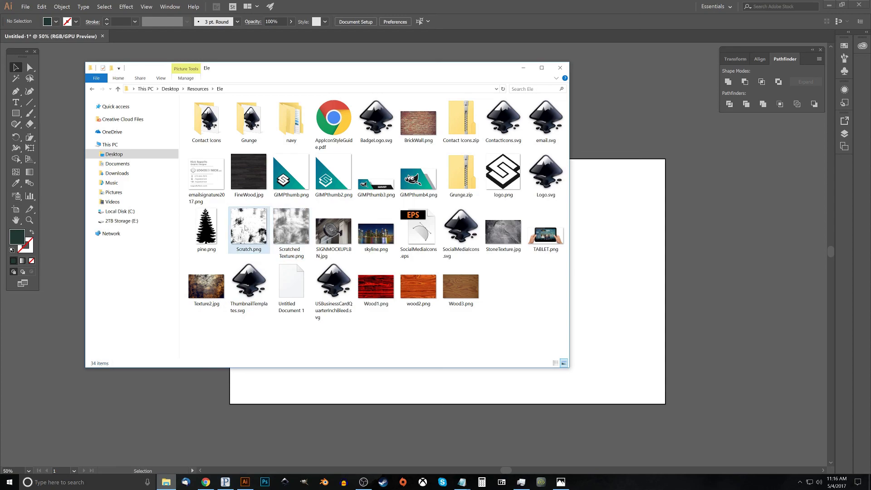
left_click_drag(239, 222, 633, 257)
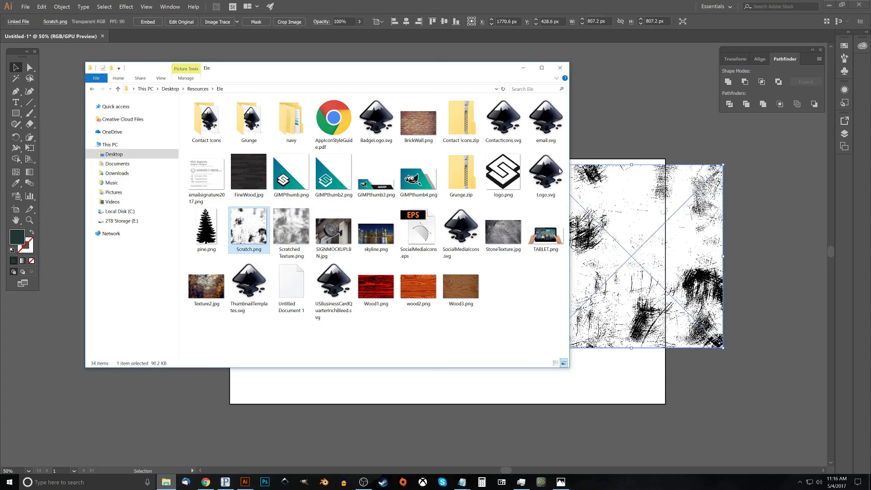
left_click(523, 68)
left_click_drag(706, 278, 316, 305)
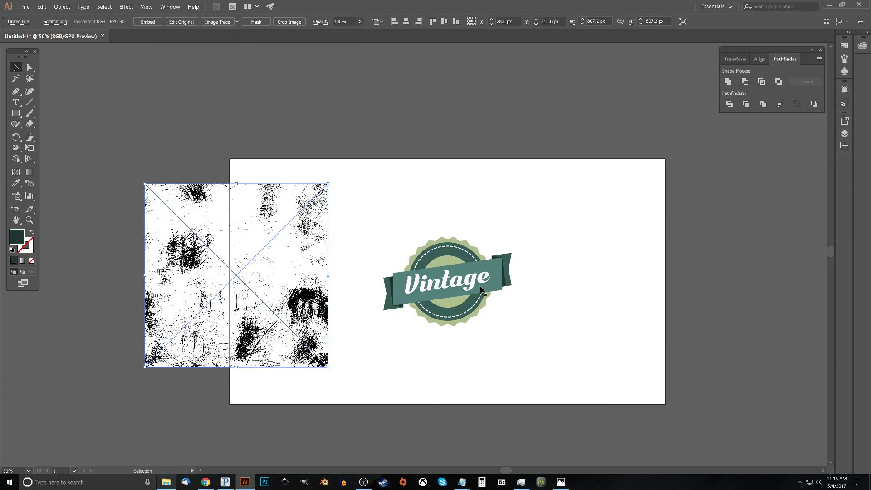
left_click_drag(207, 256, 247, 257)
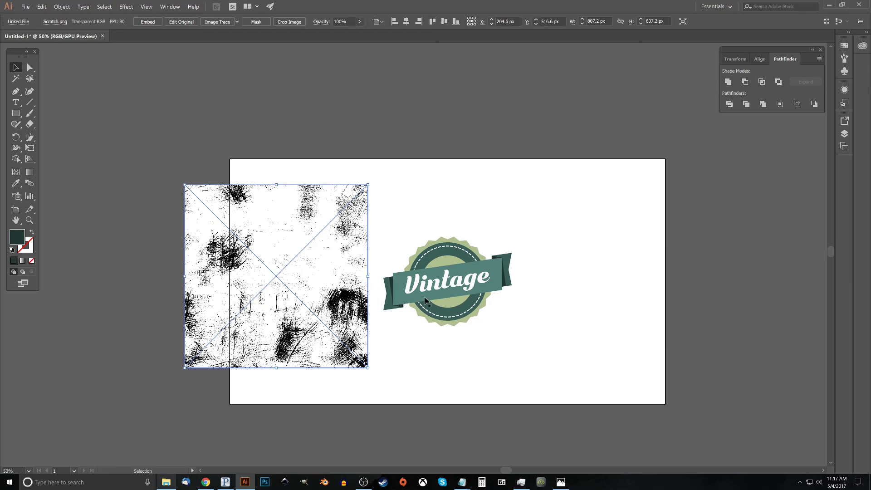
Check the reference image in Photos, move the scratch texture off the artboard to its left and copy it.
left_click(560, 481)
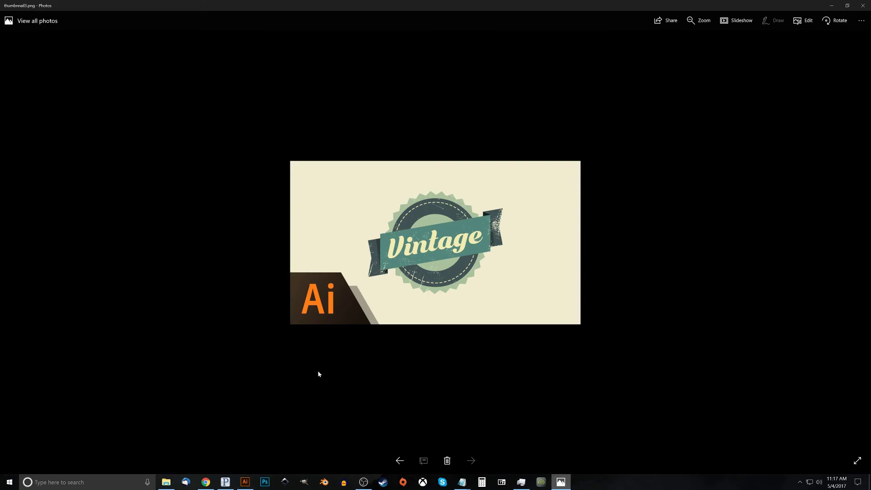
left_click(254, 481)
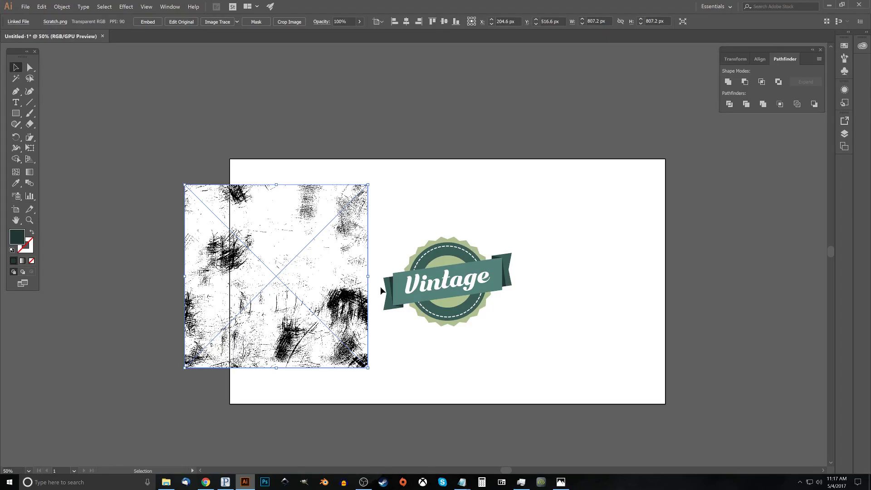
left_click_drag(352, 284, 196, 221)
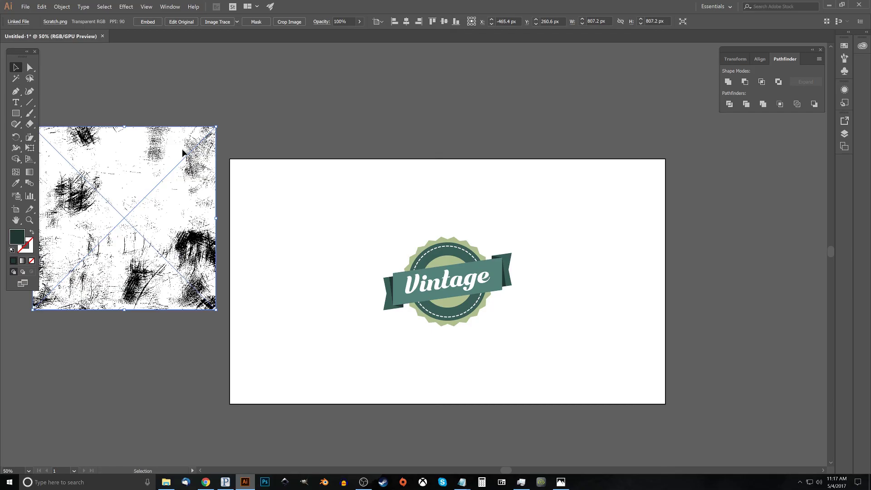
left_click(41, 7)
left_click(51, 43)
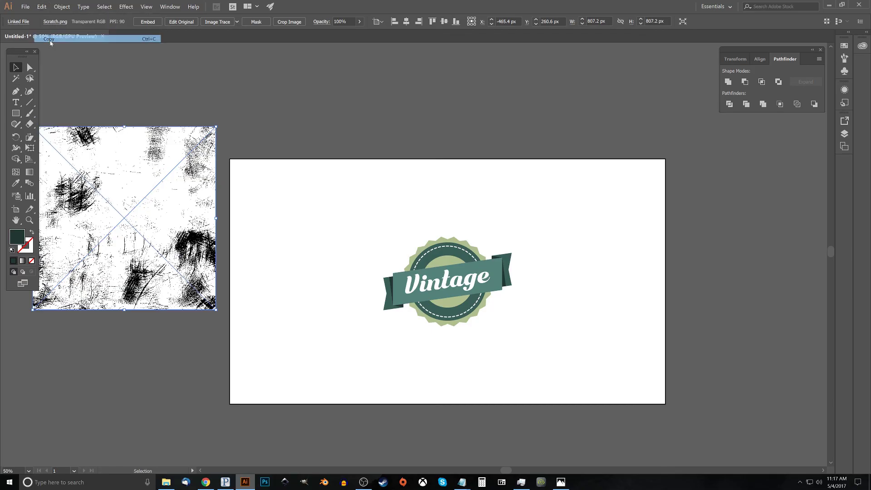
Show the Transparency settings and make a clipping opacity mask for the badge group.
left_click(450, 284)
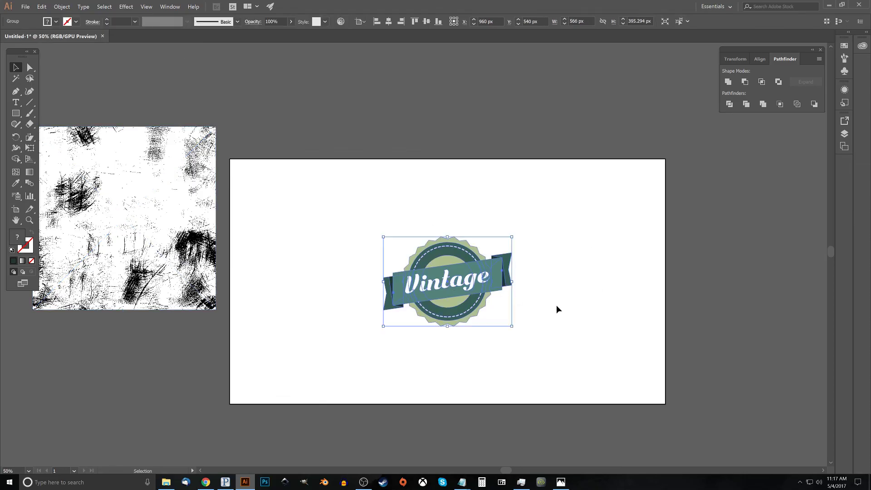
left_click(170, 6)
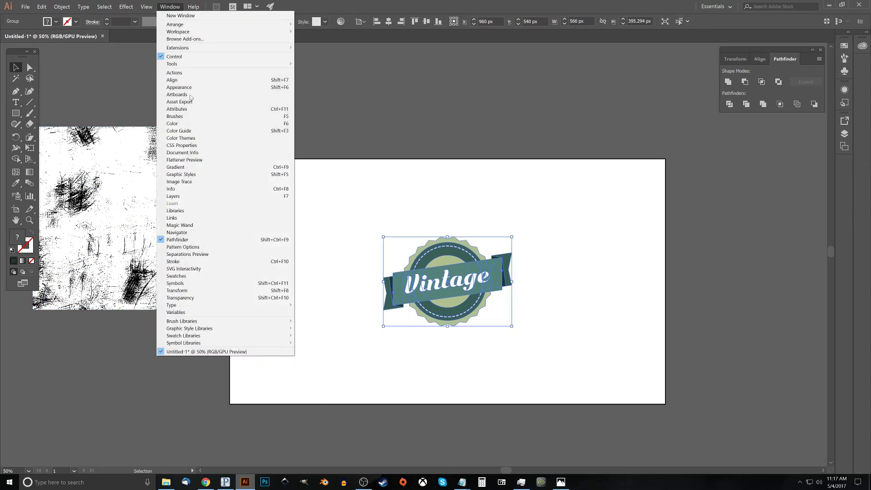
left_click(186, 298)
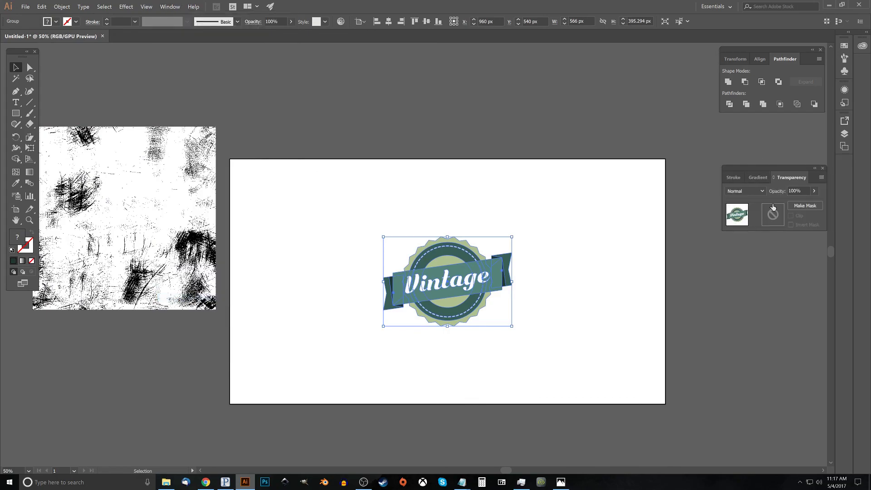
left_click(820, 179)
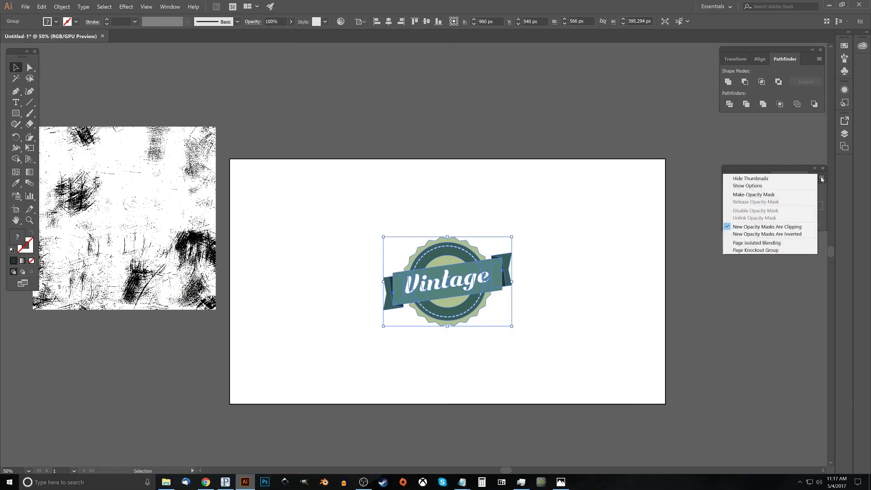
left_click(773, 195)
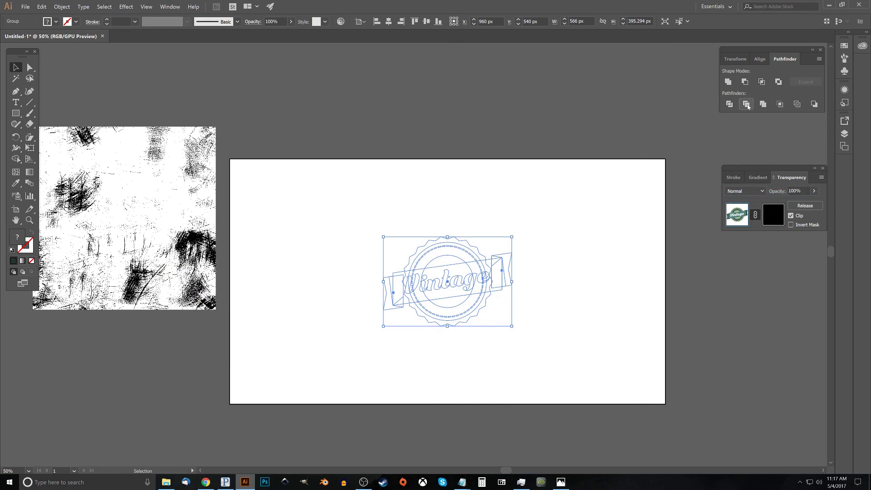
Open the badge's opacity mask for editing and paste the copied scratch texture into it.
left_click(775, 215)
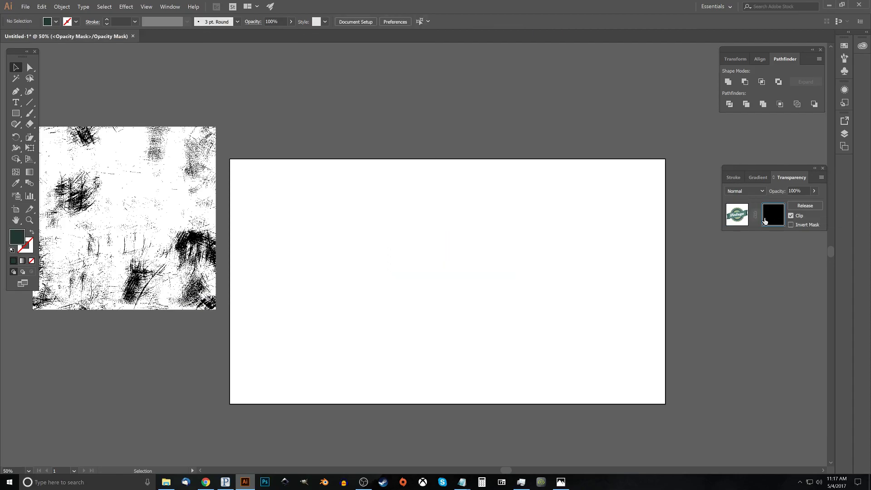
left_click(41, 6)
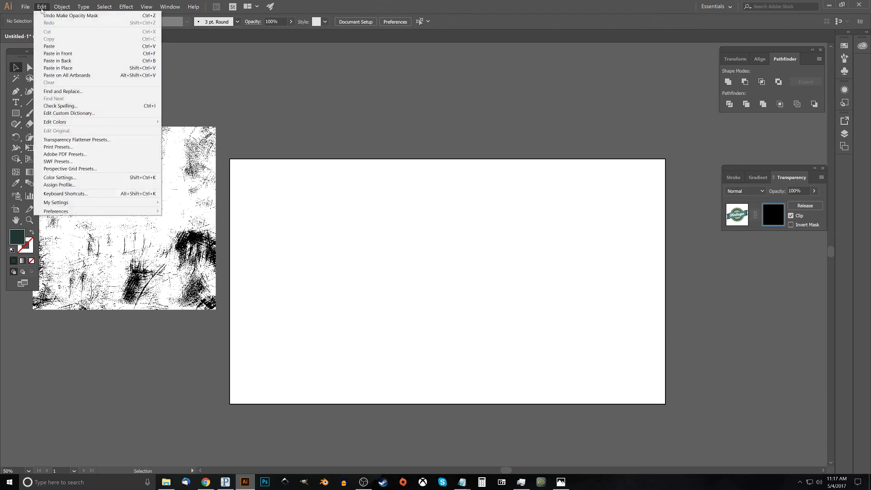
left_click(50, 47)
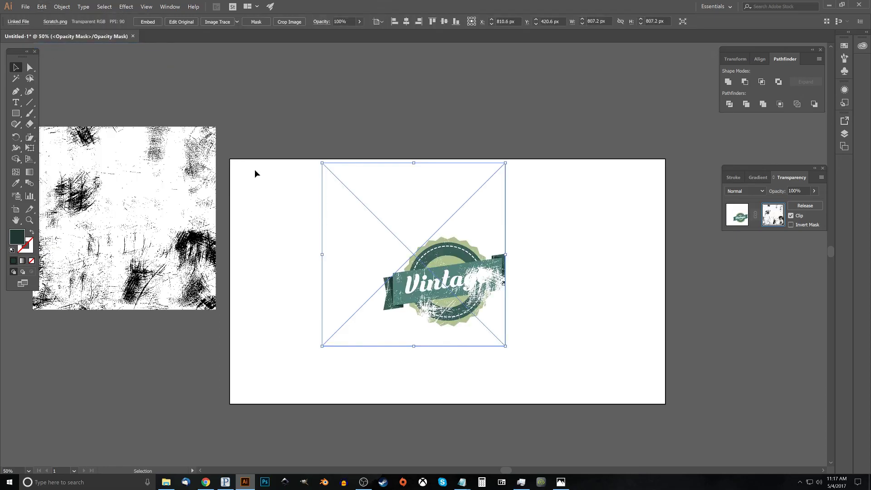
Position the mask's scratch texture over the badge at about X 859, Y 553 px, leave mask editing and deselect the badge.
left_click_drag(405, 201, 460, 224)
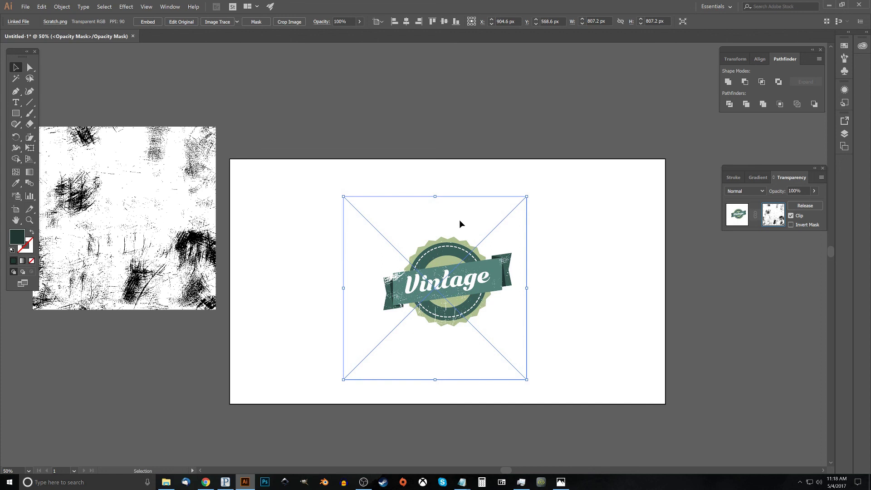
key("shift+Left")
key("shift+Left")
key("shift+Left")
key("shift+Left")
key("Up")
key("Left")
key("Up")
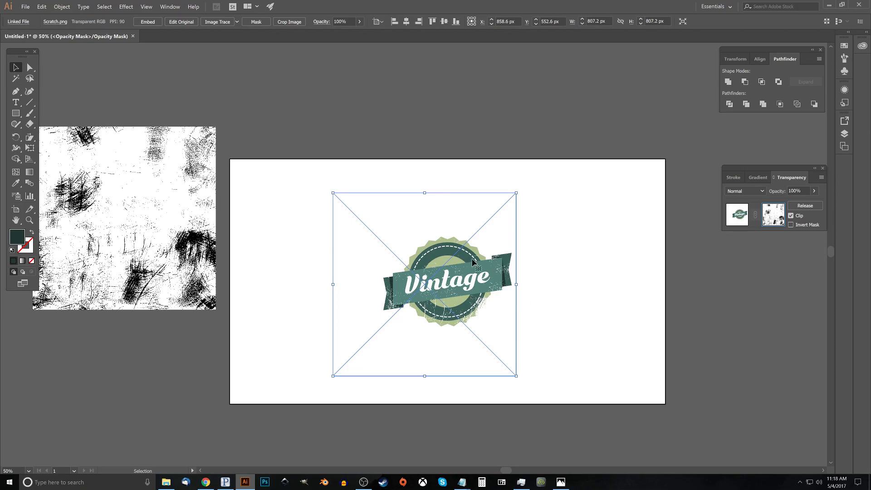
left_click(739, 218)
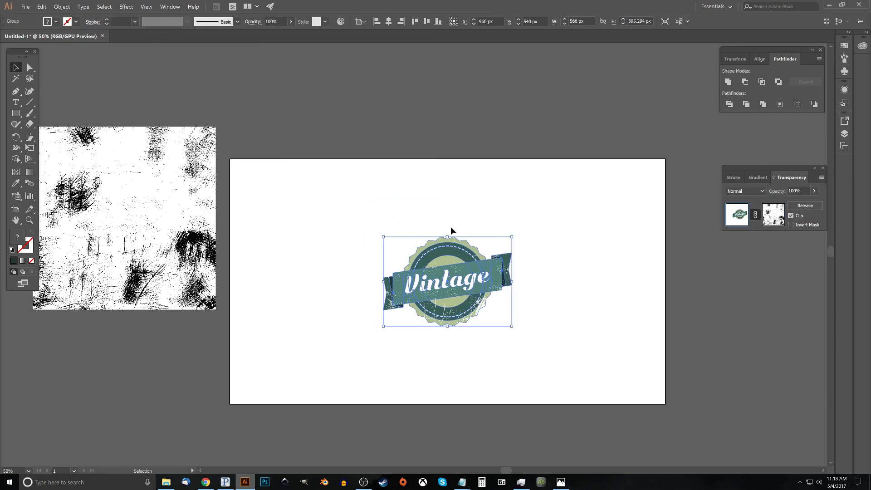
left_click(624, 217)
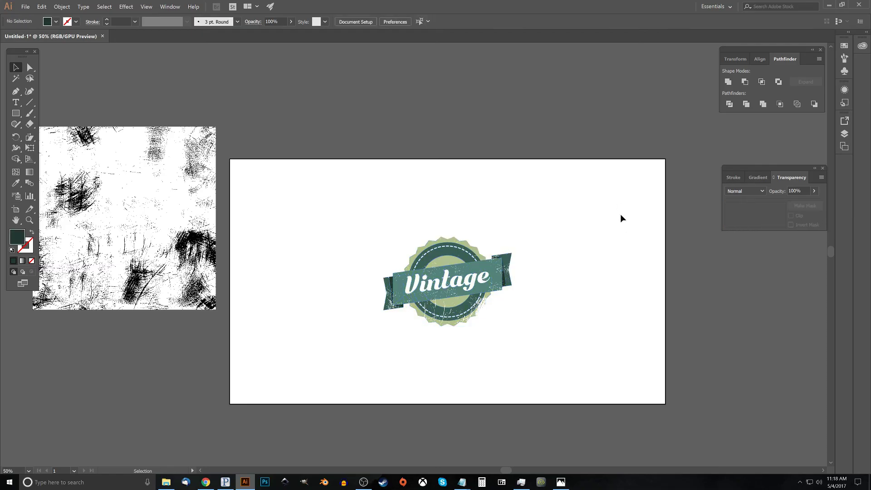
scroll(493, 343, "up", 1)
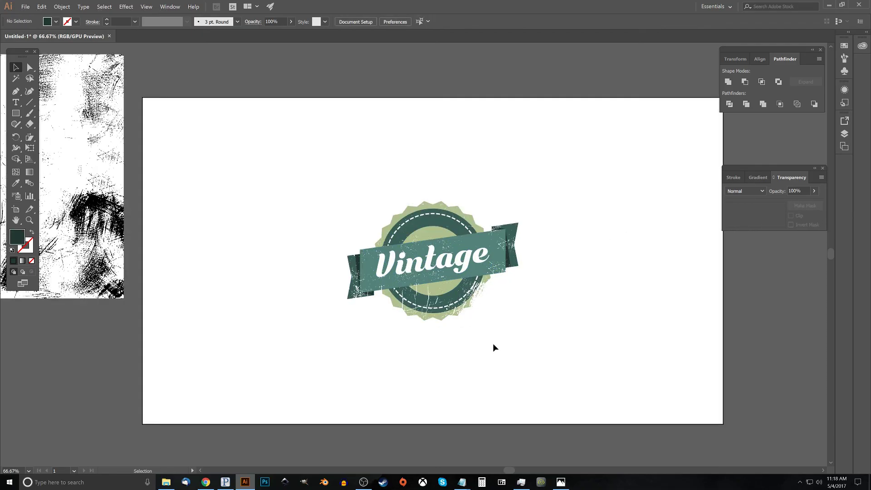